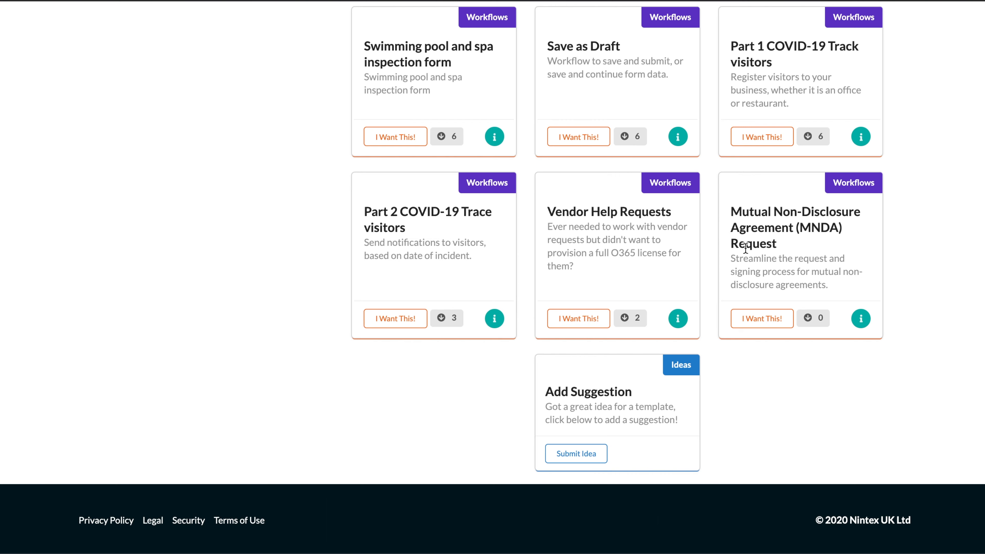
Import the MNDA Request template from the Process Accelerator Gallery into the tenant via Direct Import
key("F5")
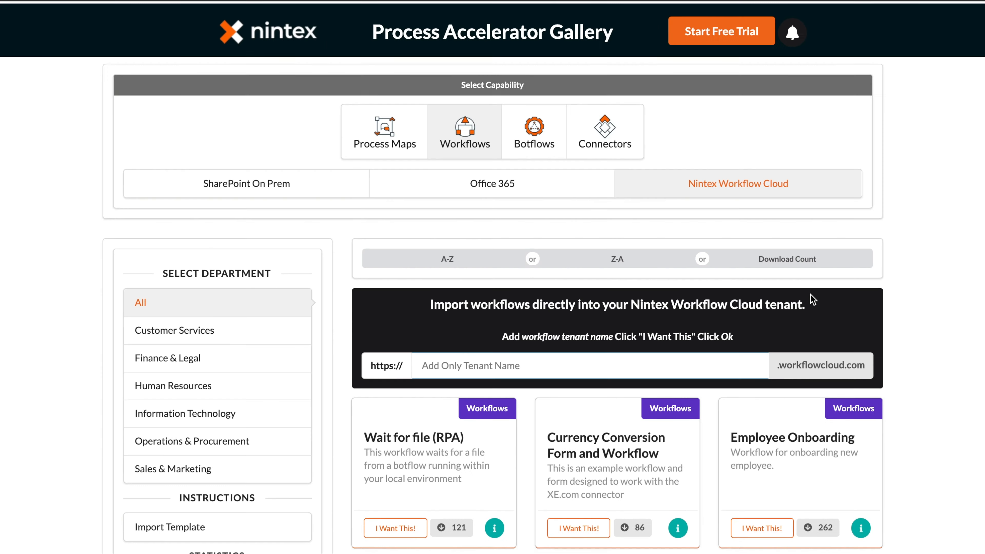
type("ntx-successops")
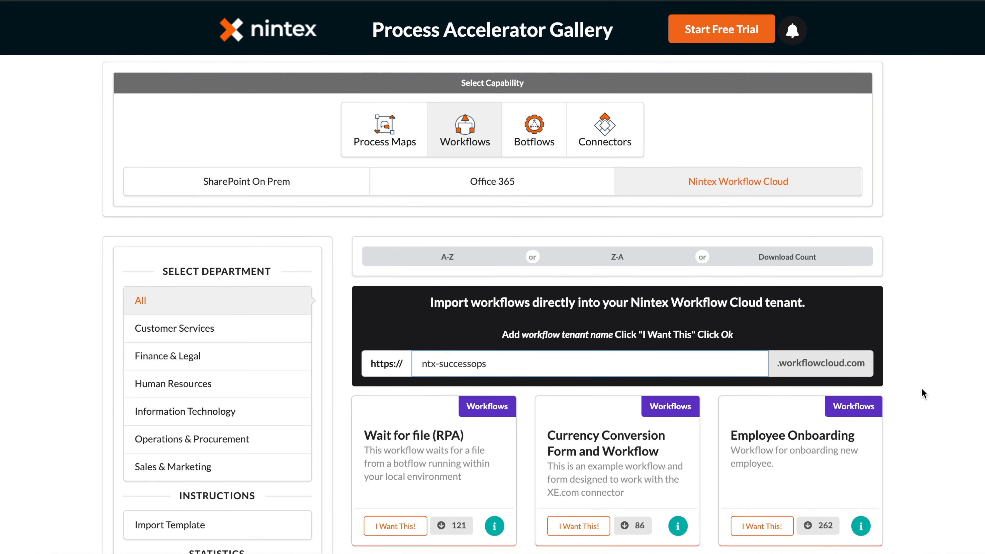
scroll(926, 398, "down", 20)
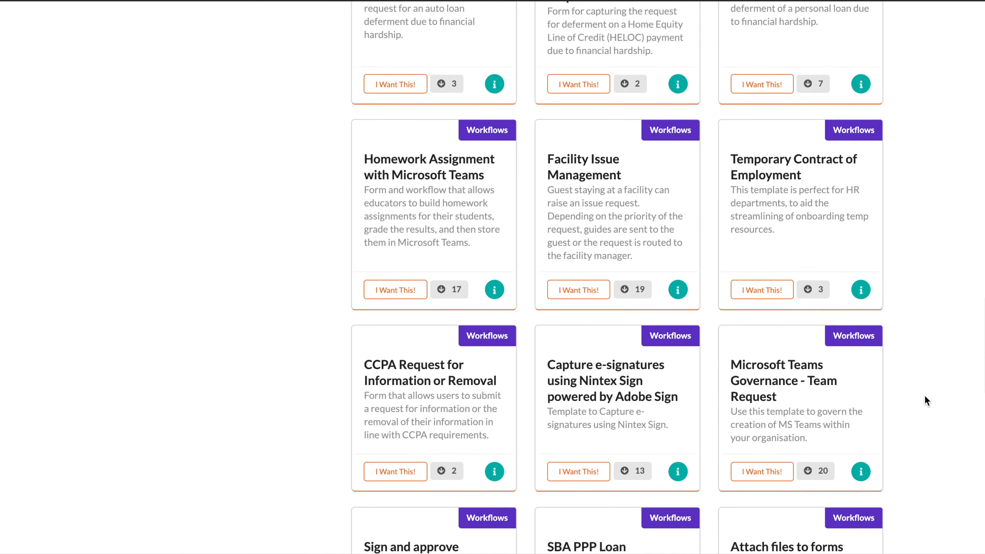
scroll(927, 400, "down", 20)
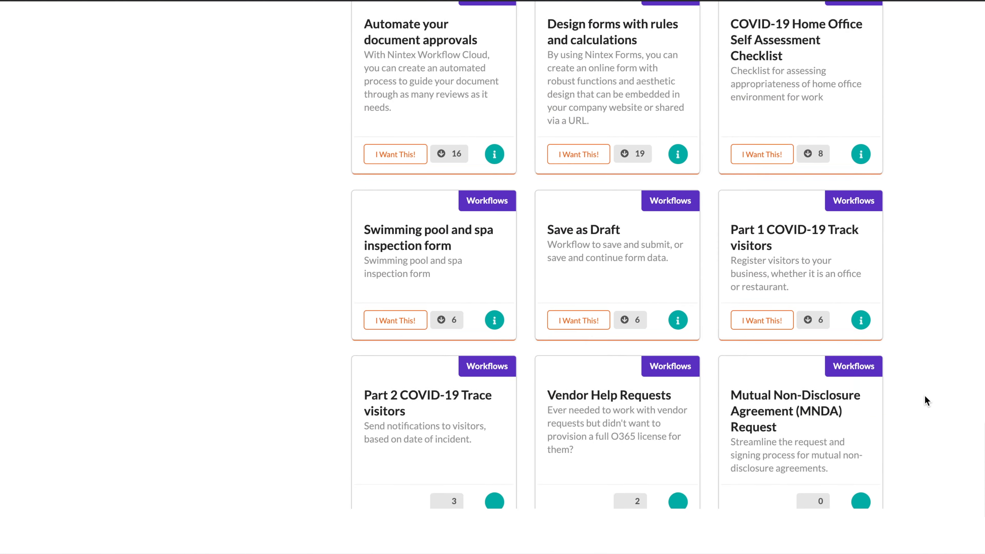
left_click(762, 318)
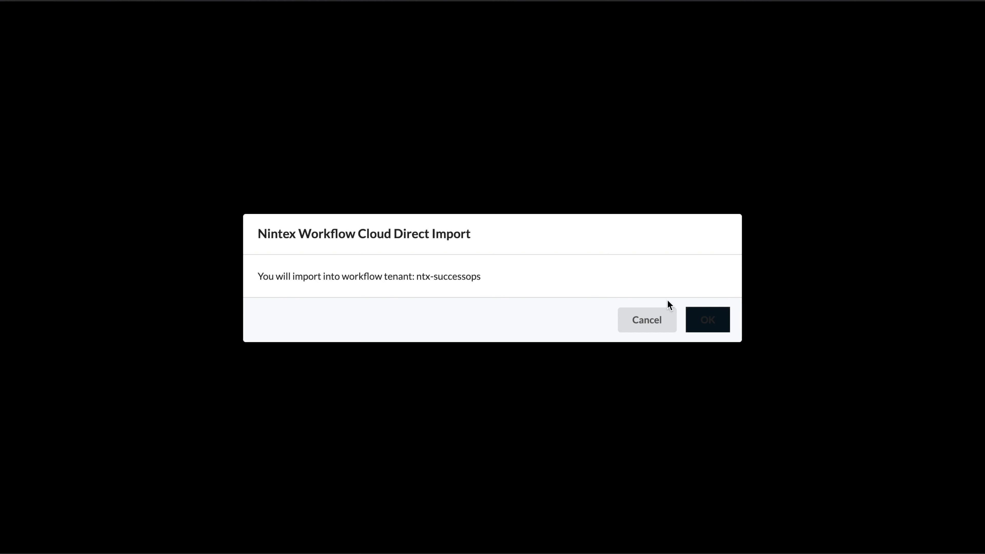
left_click(712, 321)
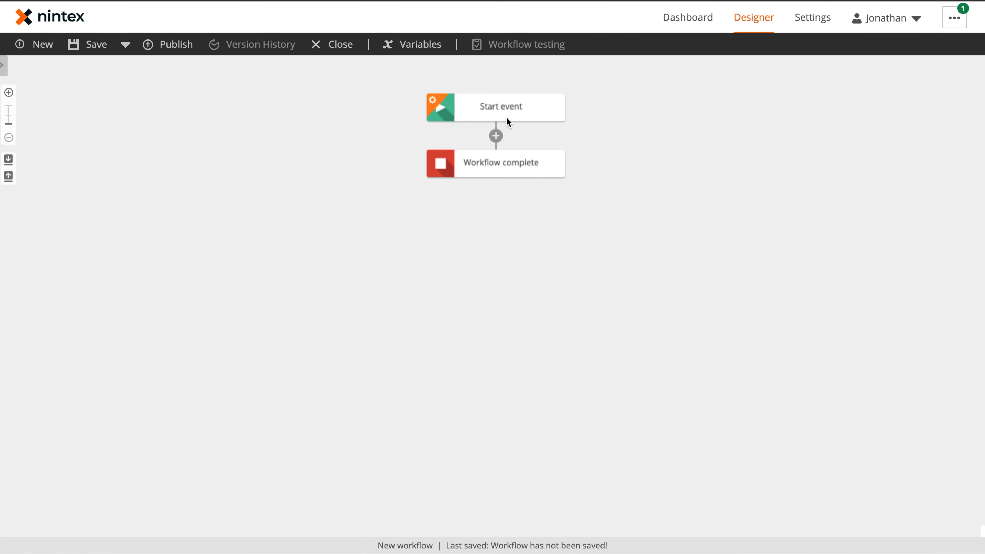
Start the workflow from a Nintex Form open to anyone with the form URL, then design the form
left_click(497, 113)
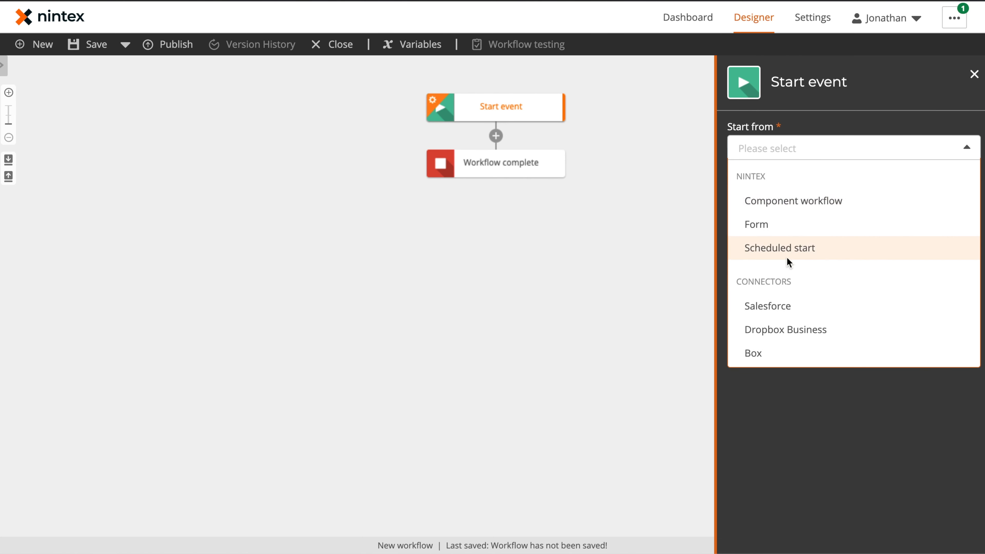
left_click(777, 225)
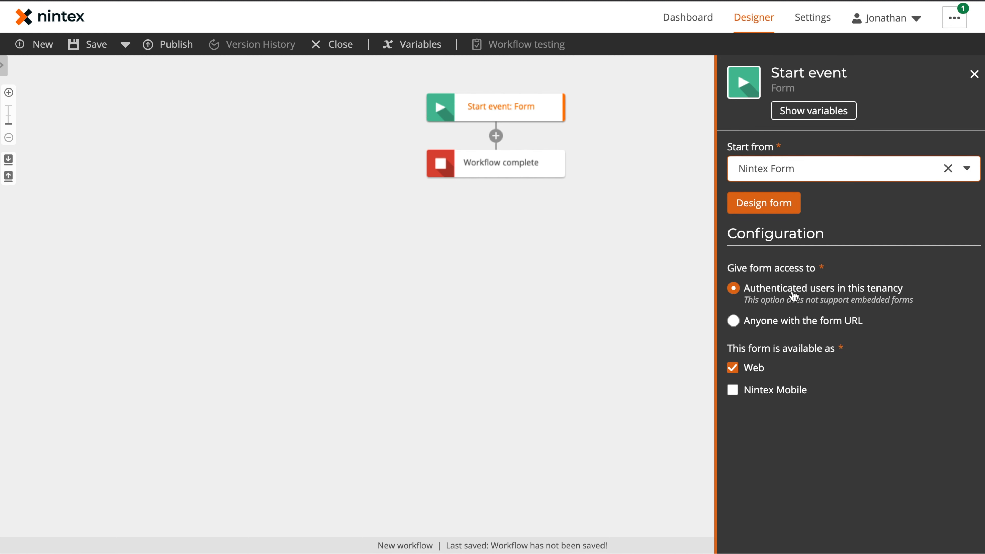
left_click(779, 320)
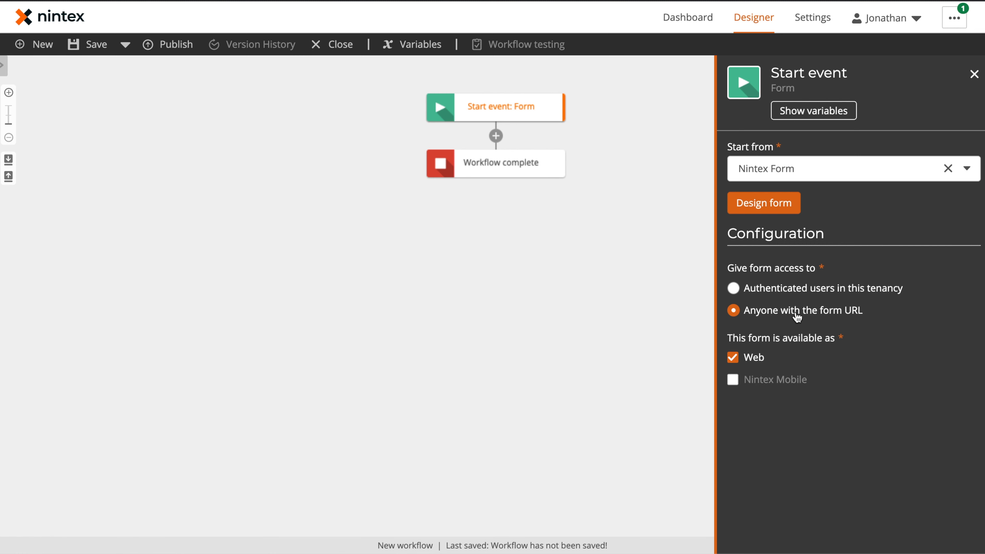
left_click(764, 202)
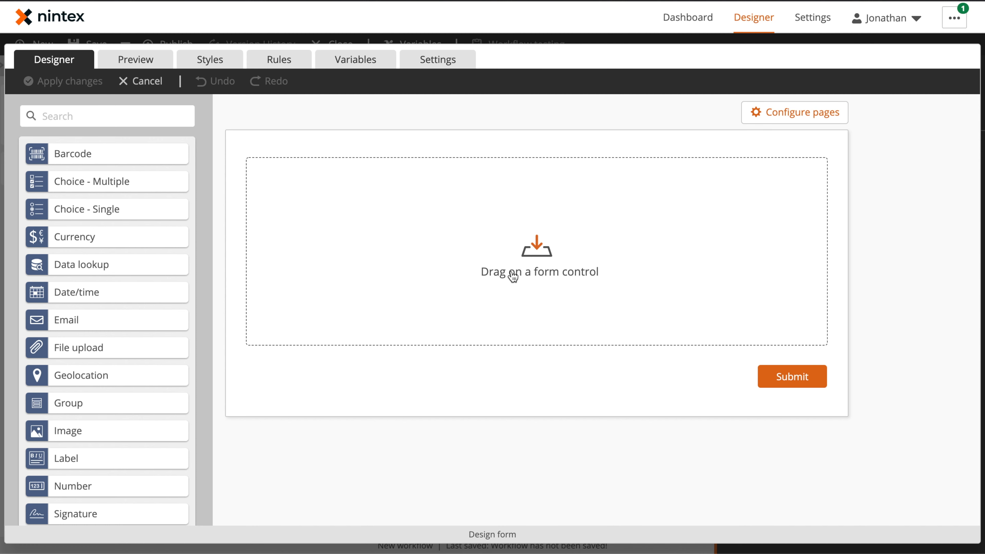
Add a centered label named Title reading 'Mutual Non-Discolure Agreement (MNDA) Request Form'
left_click_drag(85, 463, 541, 174)
left_click(533, 182)
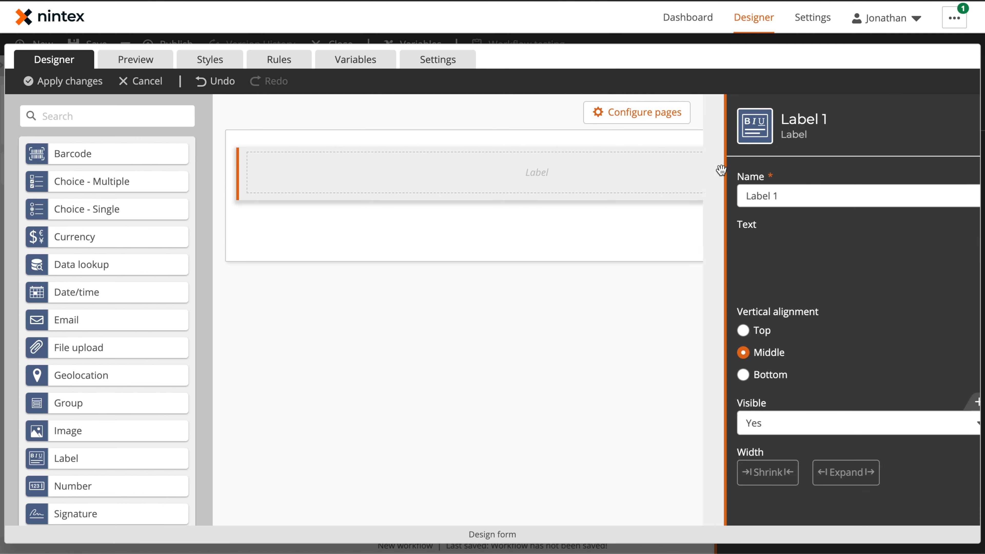
left_click(766, 194)
key("ctrl+a")
type("Title")
left_click(796, 318)
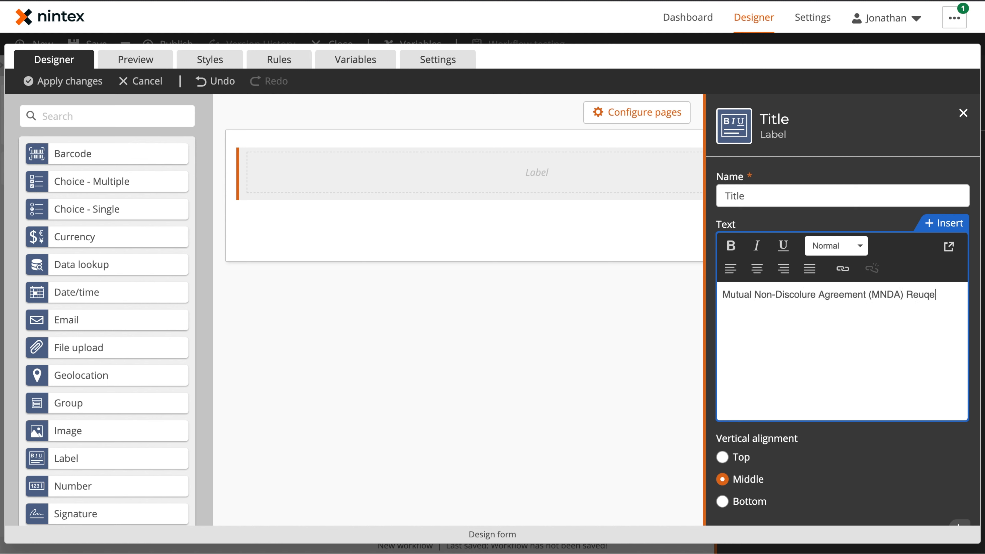
type("Form")
left_click_drag(774, 314, 722, 294)
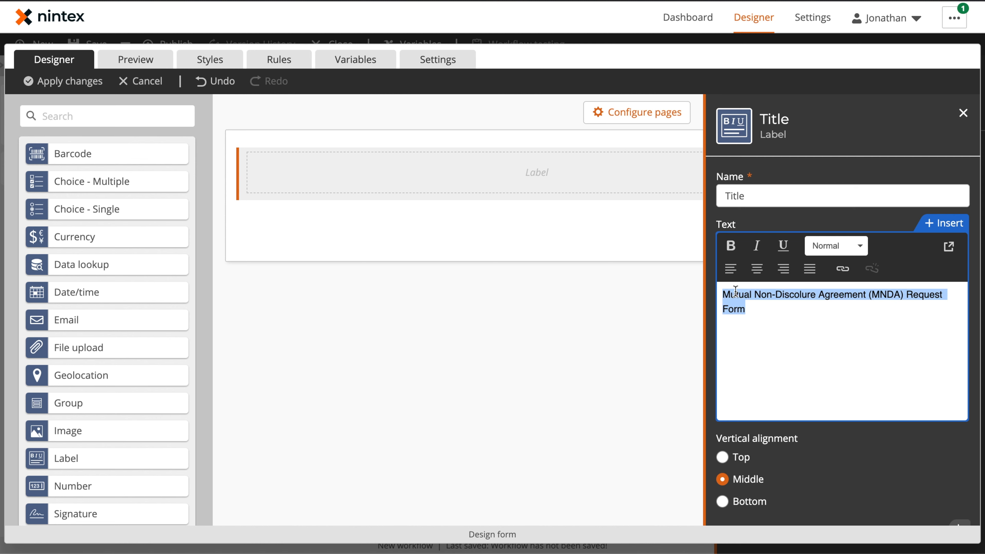
left_click(857, 245)
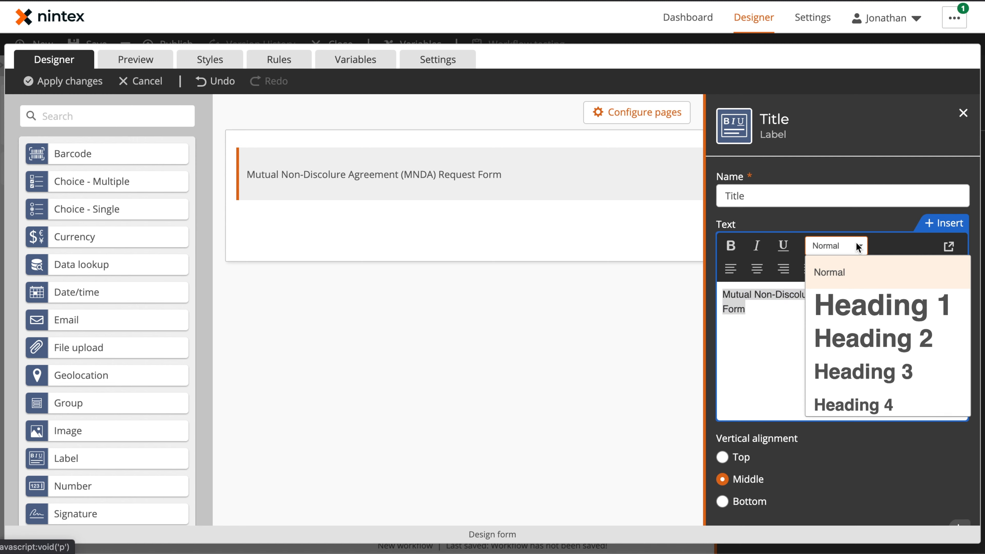
left_click(881, 342)
left_click(755, 272)
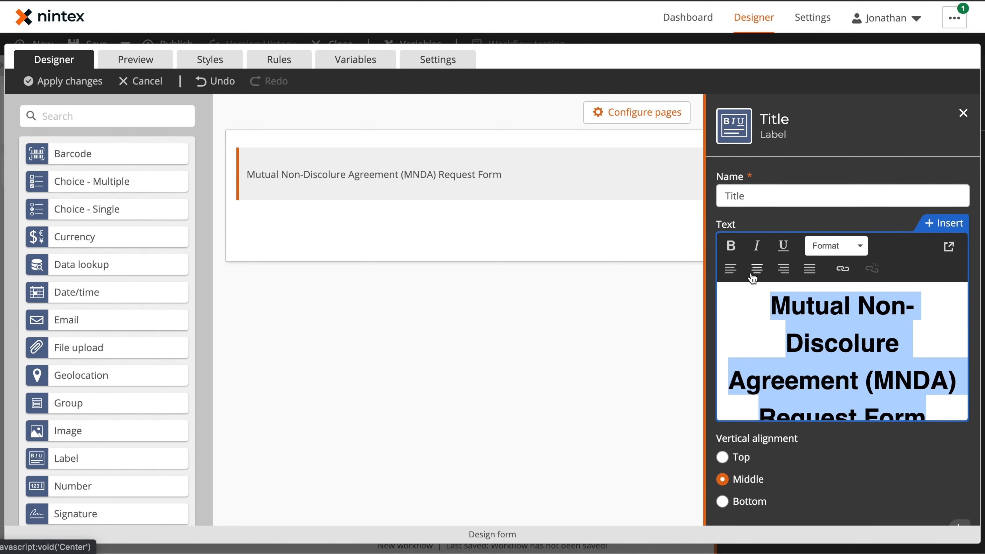
left_click(840, 157)
left_click(452, 335)
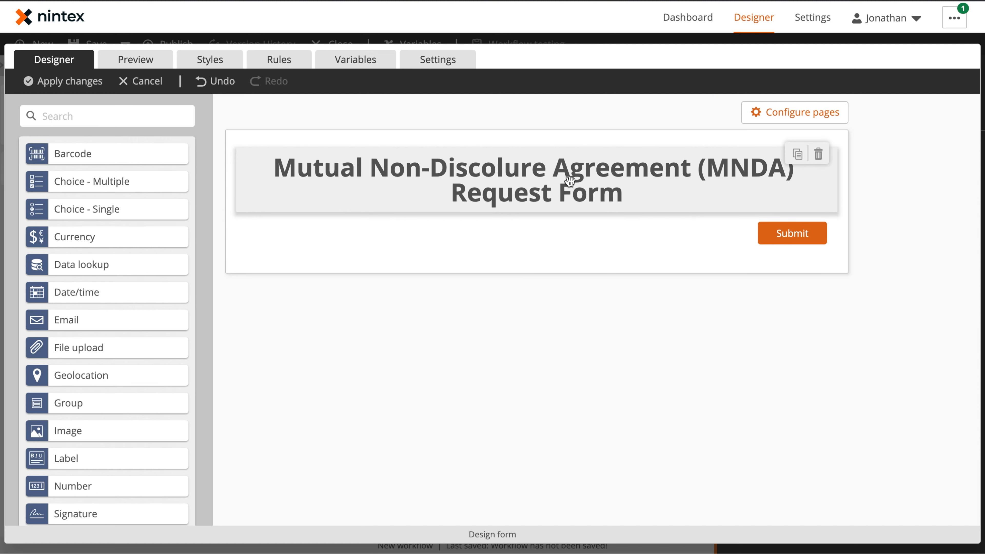
Restyle the Title label's text as Heading 4
left_click(568, 186)
triple_click(841, 352)
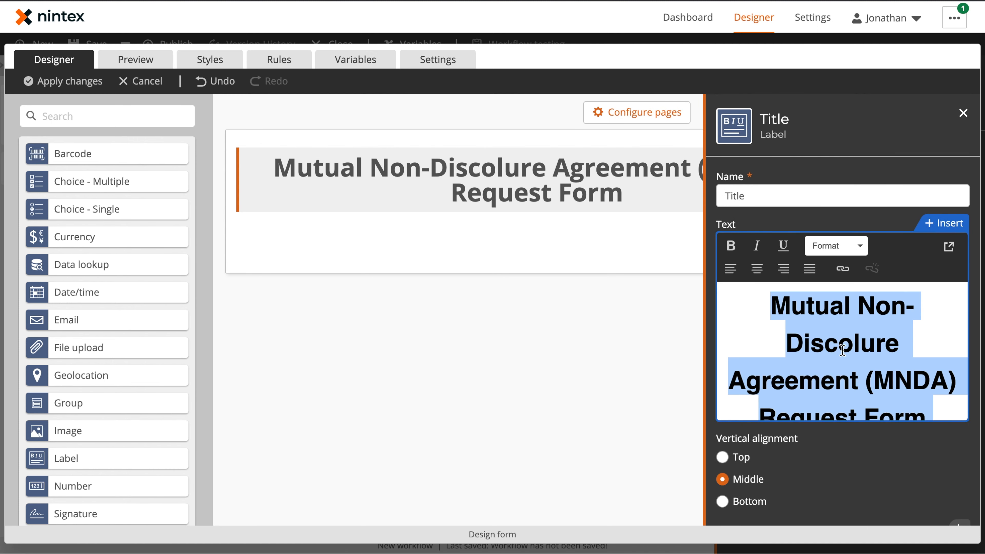
left_click(842, 245)
scroll(872, 383, "down", 1)
scroll(872, 384, "down", 1)
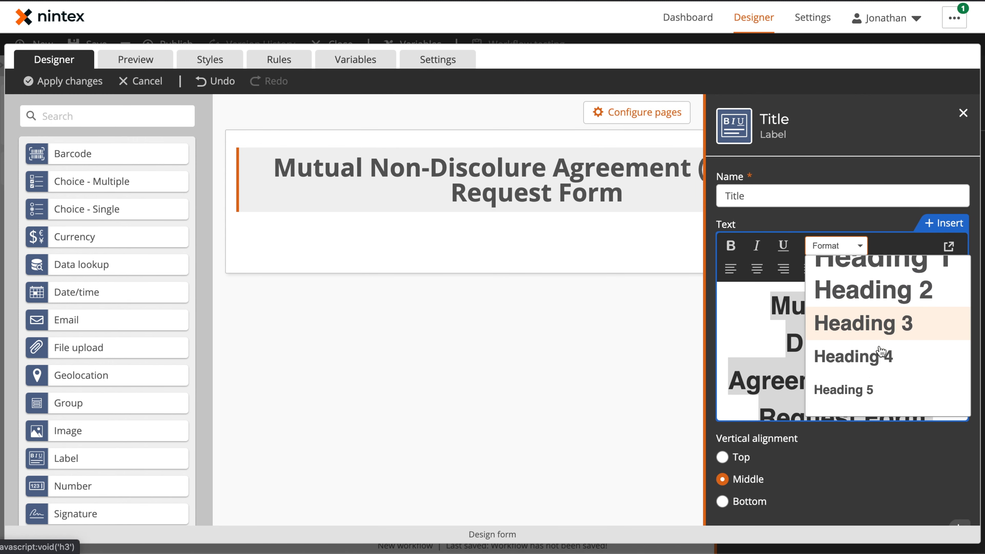
left_click(878, 359)
left_click(865, 143)
left_click(545, 347)
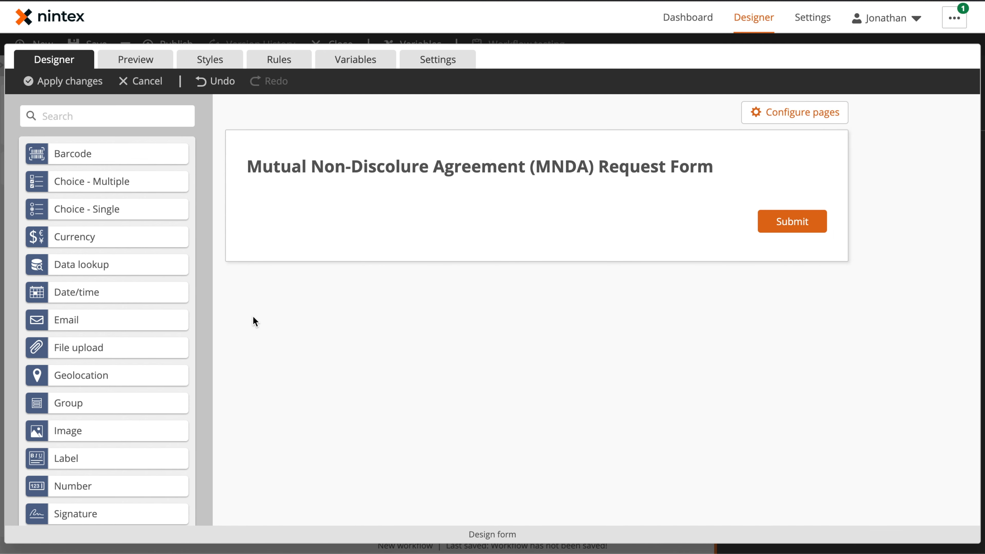
Add two groups and name the first Contact Information with a bold header
left_click_drag(100, 406, 537, 237)
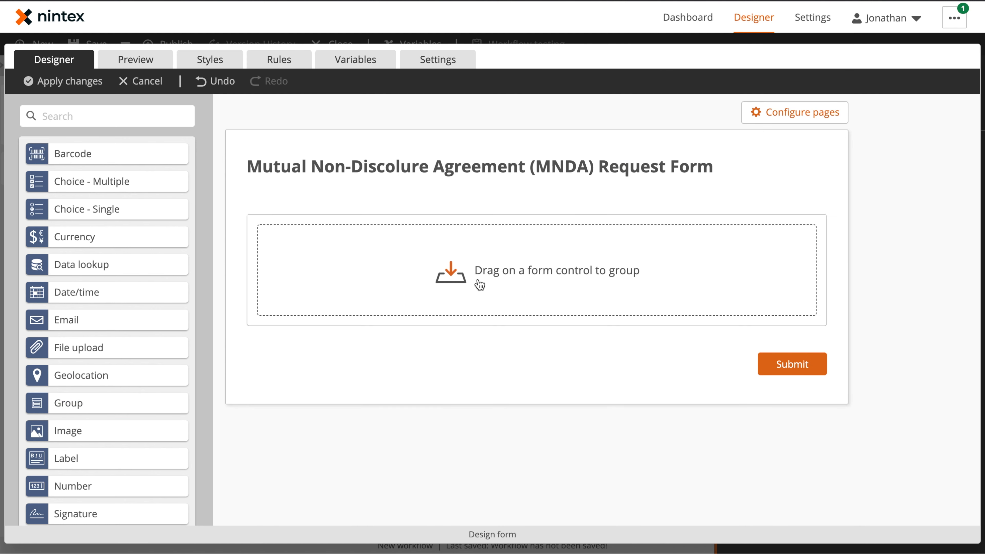
left_click_drag(99, 407, 590, 346)
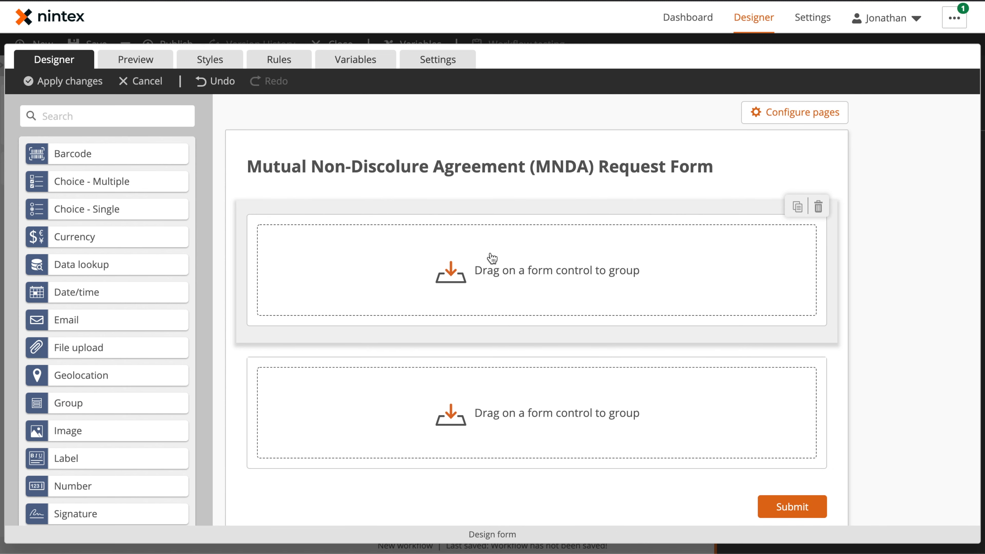
left_click(400, 207)
triple_click(798, 194)
type("Contact Information")
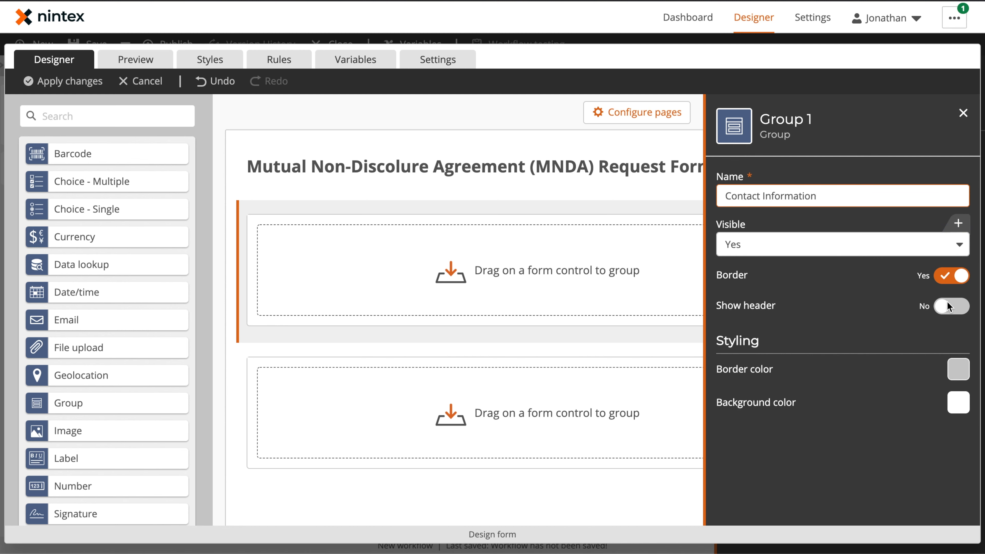
left_click(956, 306)
left_click(810, 452)
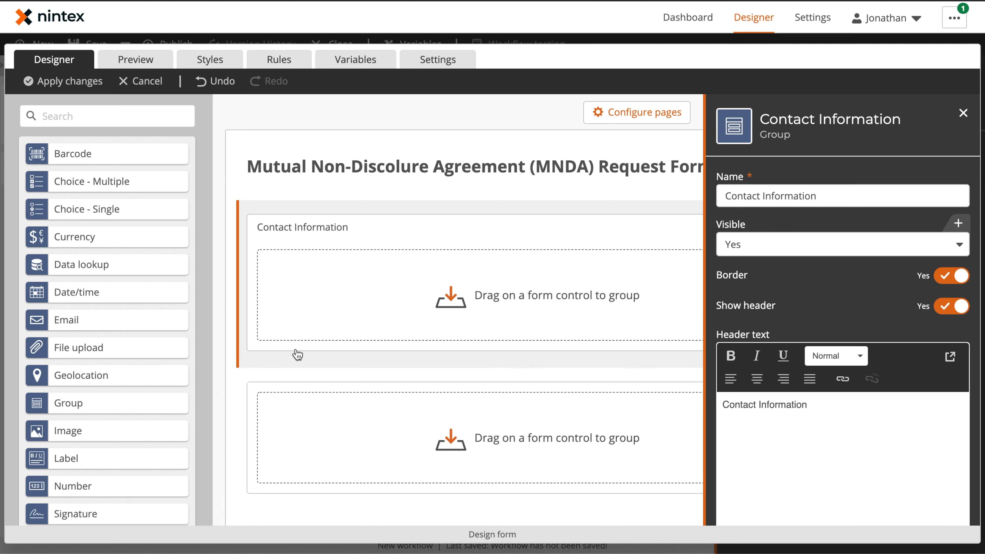
triple_click(802, 403)
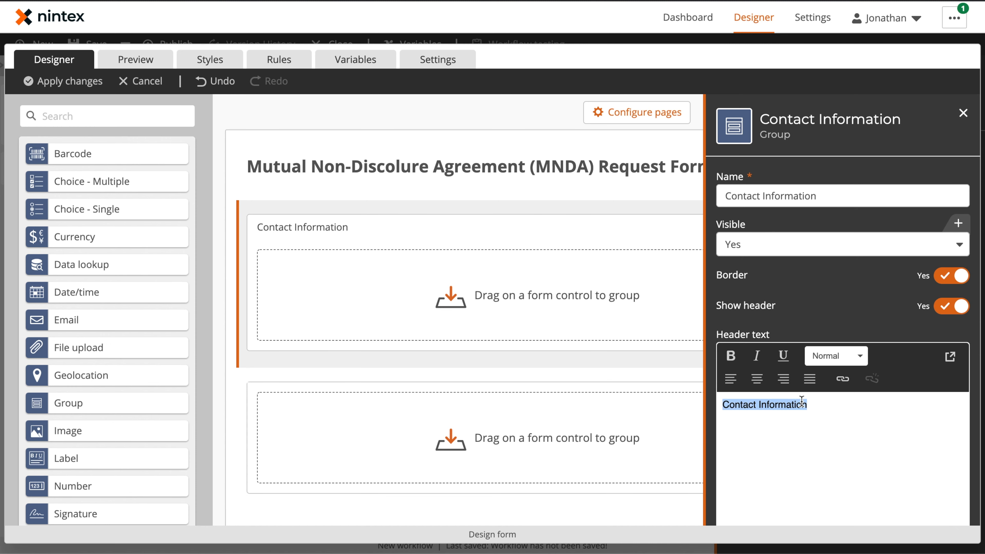
left_click(732, 355)
Name the second group Agreement Information and show that name as a bold header
left_click(362, 413)
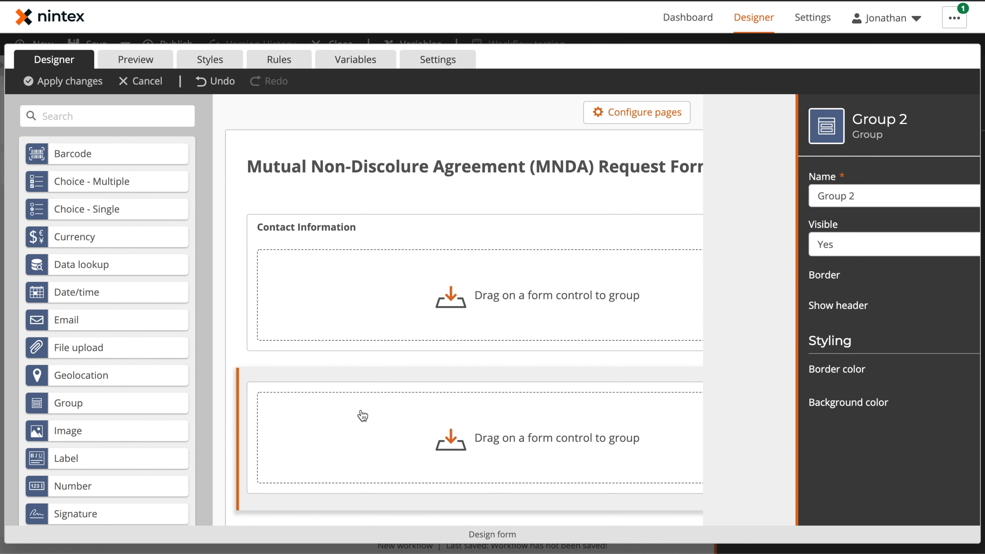
triple_click(802, 189)
type("Agreem")
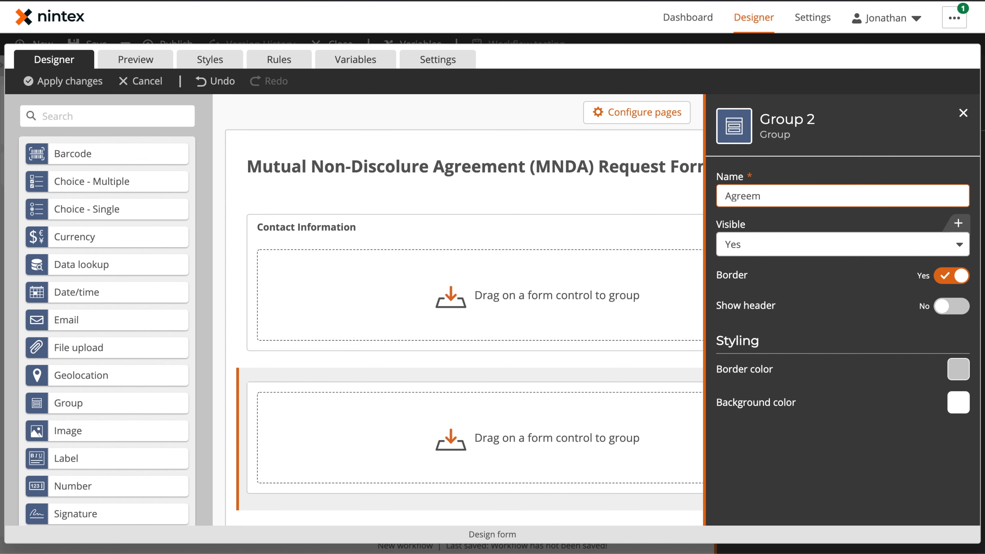
type("ent Information")
key("ctrl+a")
key("ctrl+c")
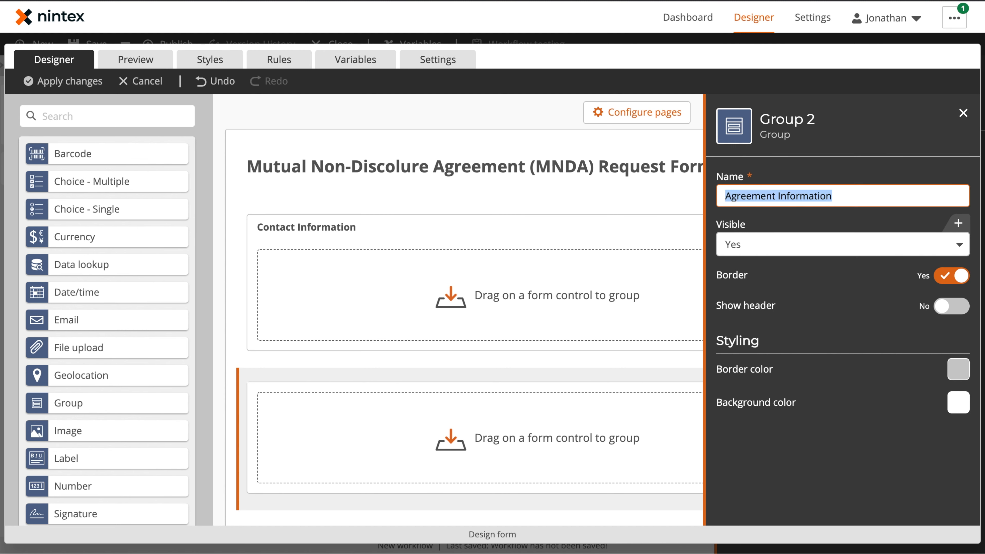
left_click(953, 307)
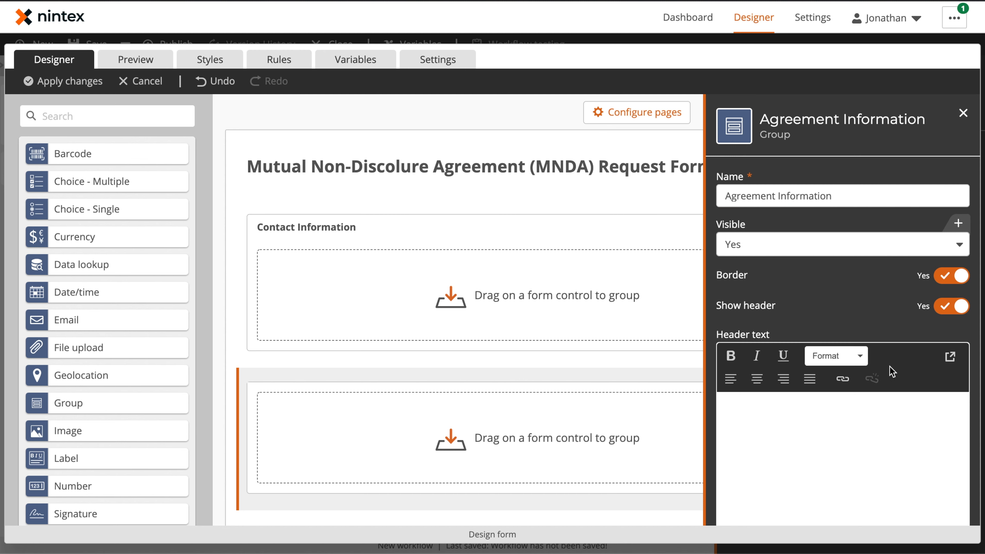
key("ctrl+v")
key("ctrl+a")
left_click(731, 356)
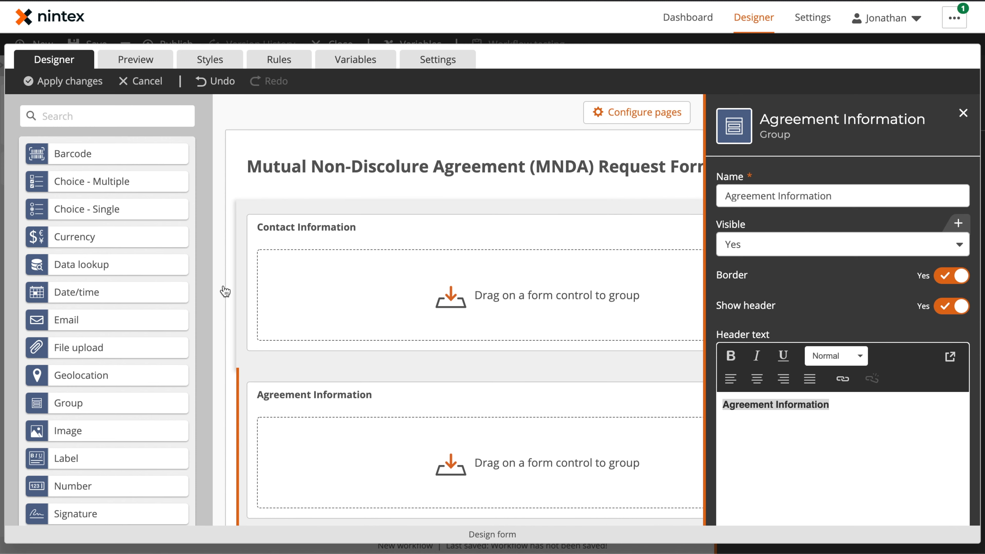
scroll(121, 359, "down", 3)
Add three Text - Short fields and an Email field to the Contact Information group
left_click_drag(122, 466, 330, 286)
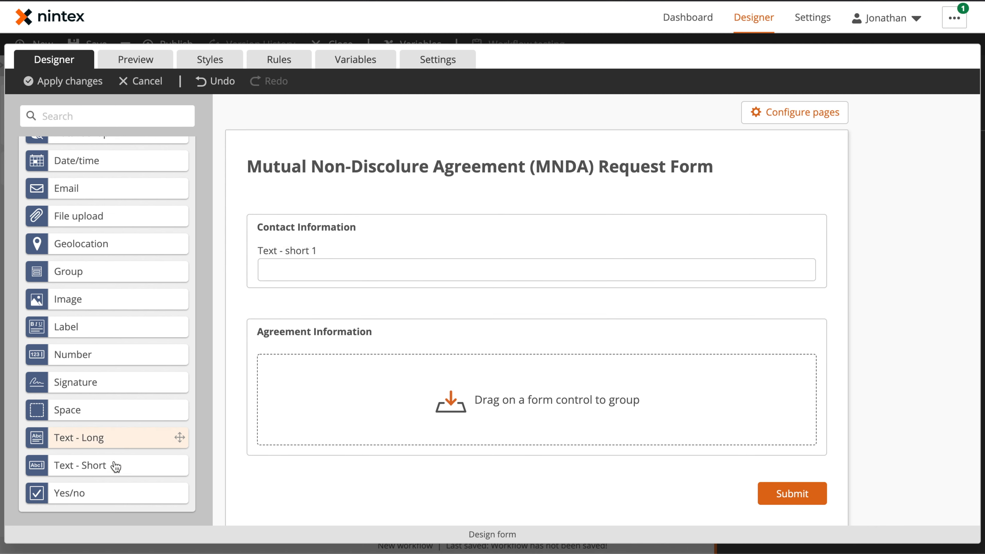
left_click_drag(106, 465, 768, 274)
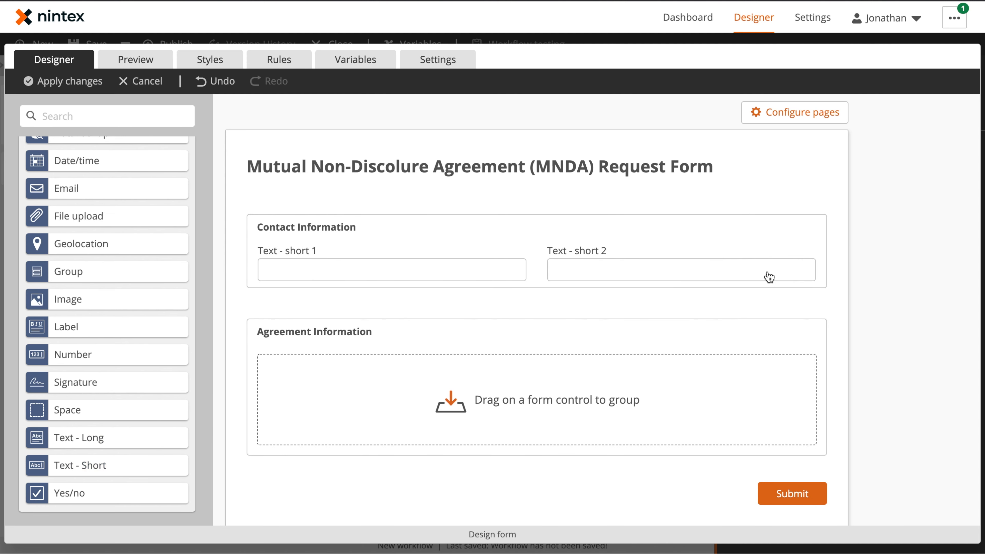
left_click_drag(69, 188, 783, 271)
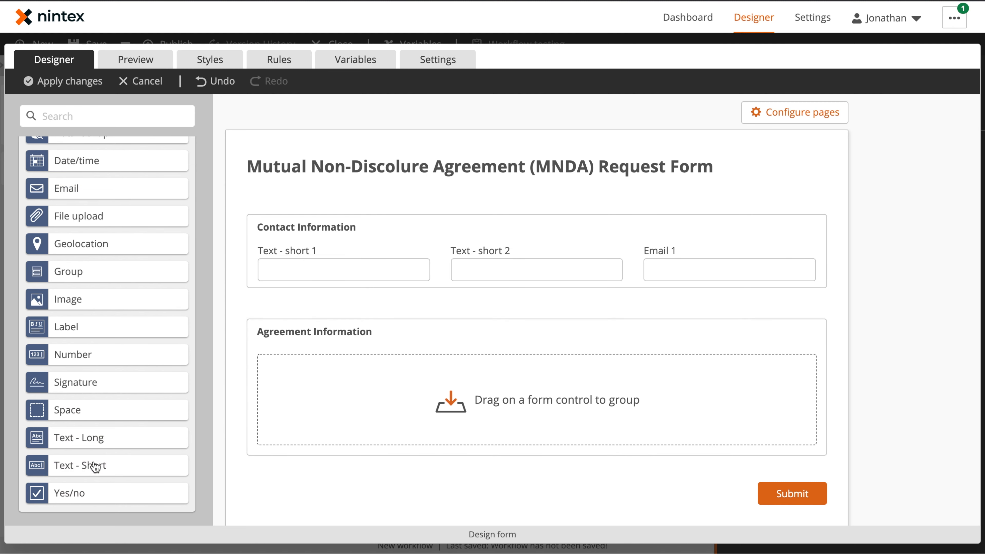
left_click_drag(97, 465, 582, 286)
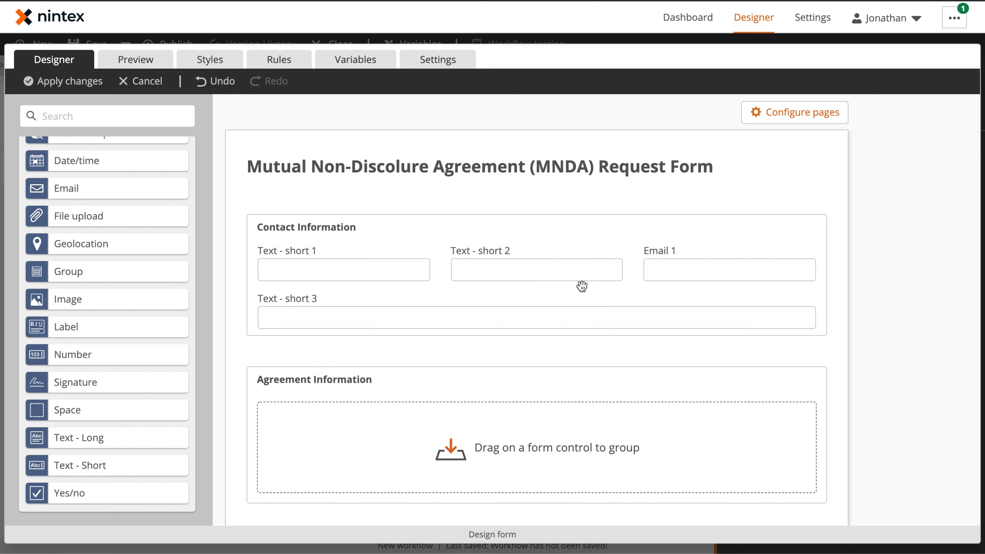
Retitle the first two text fields First Name and Last Name and make both required
left_click(310, 262)
triple_click(820, 199)
type("First Name")
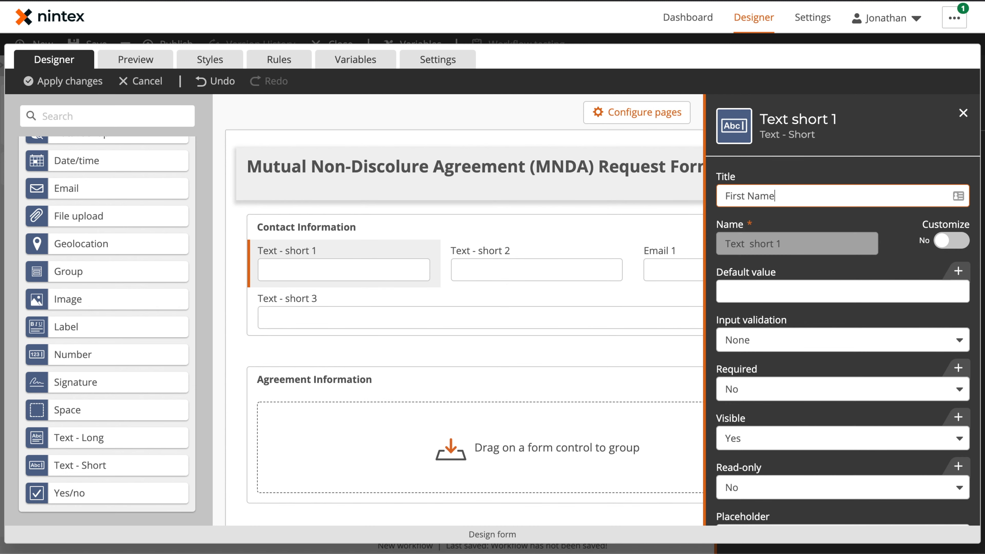
left_click(766, 388)
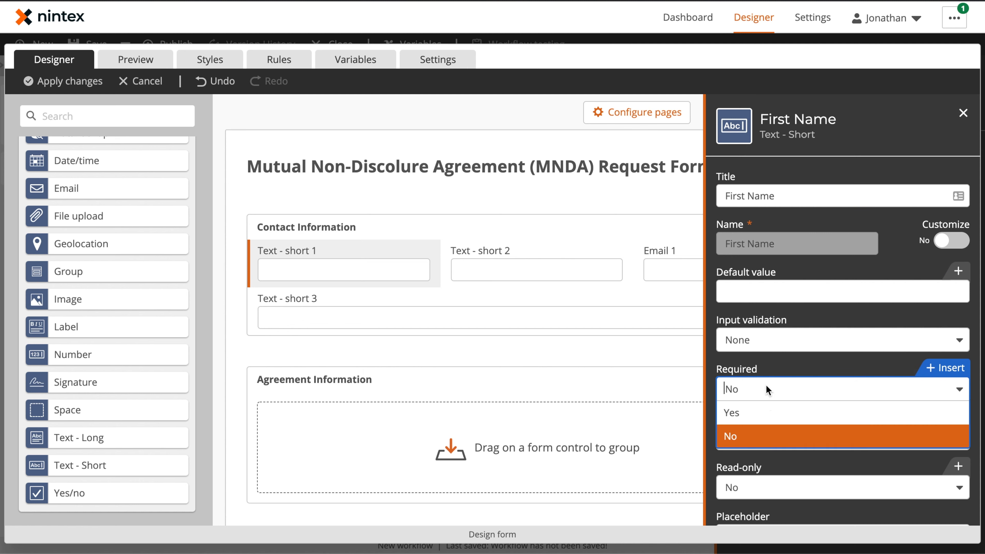
left_click(759, 413)
left_click(539, 264)
triple_click(712, 203)
left_click(786, 203)
triple_click(786, 202)
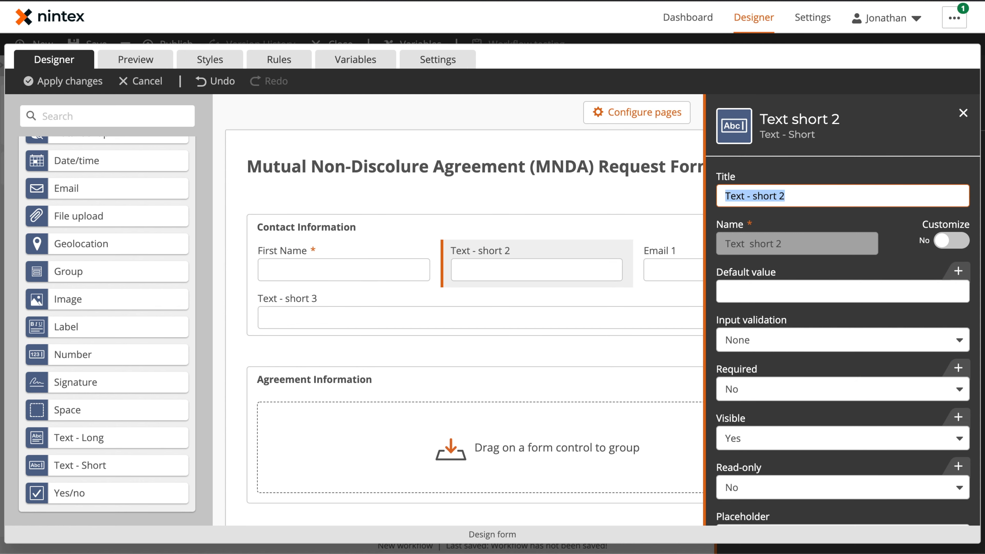
type("Last Name")
left_click(763, 384)
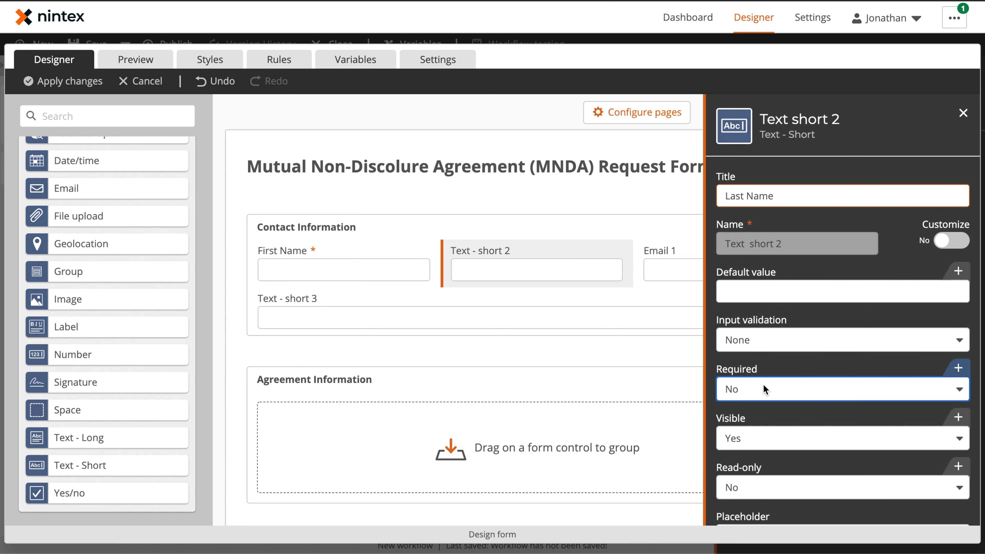
left_click(759, 413)
Retitle the email field Email and make it required
left_click(676, 256)
left_click(792, 195)
key("BackSpace")
key("BackSpace")
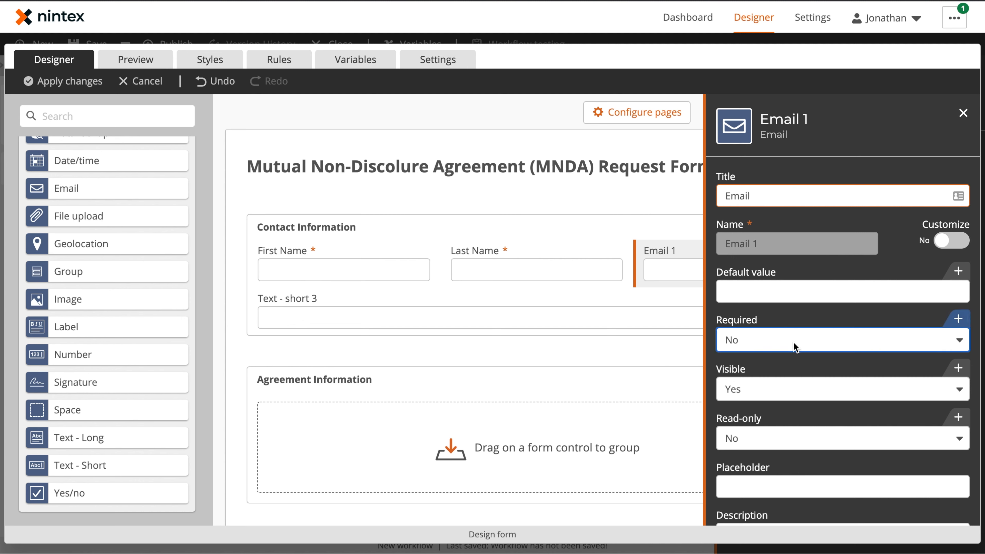
left_click(796, 341)
left_click(774, 365)
Retitle the third text field Company Name and make it required
left_click(547, 316)
left_click(796, 196)
key("ctrl+a")
type("Com")
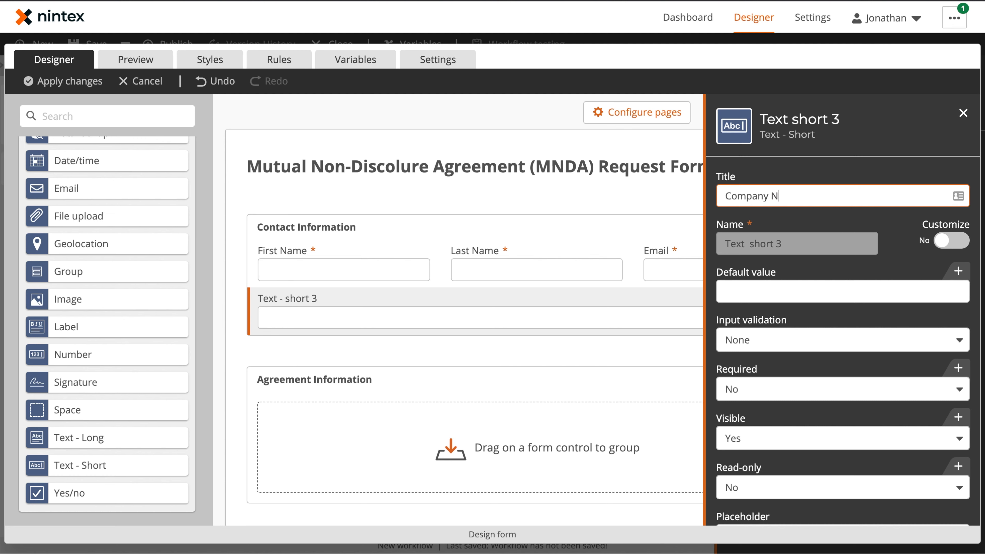
left_click(780, 341)
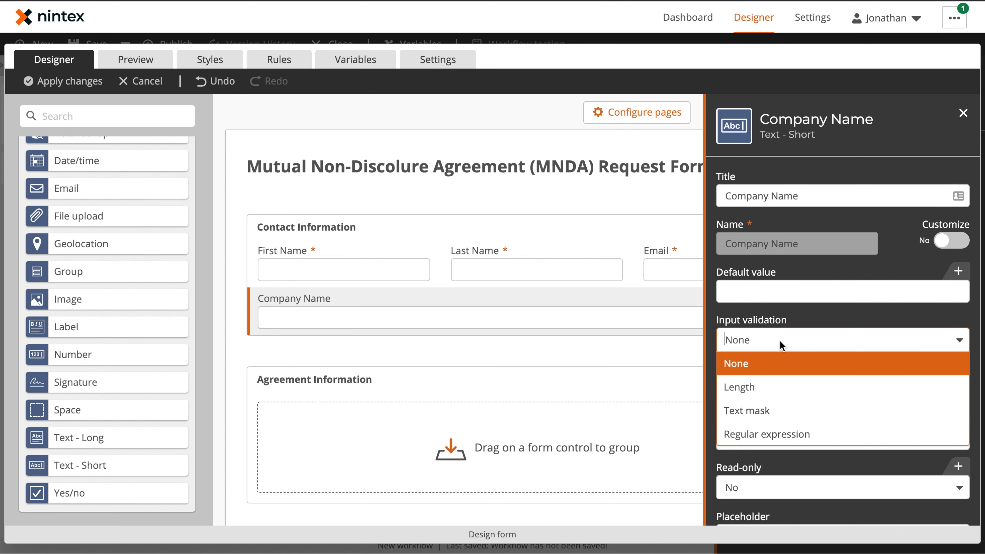
left_click(798, 319)
left_click(763, 431)
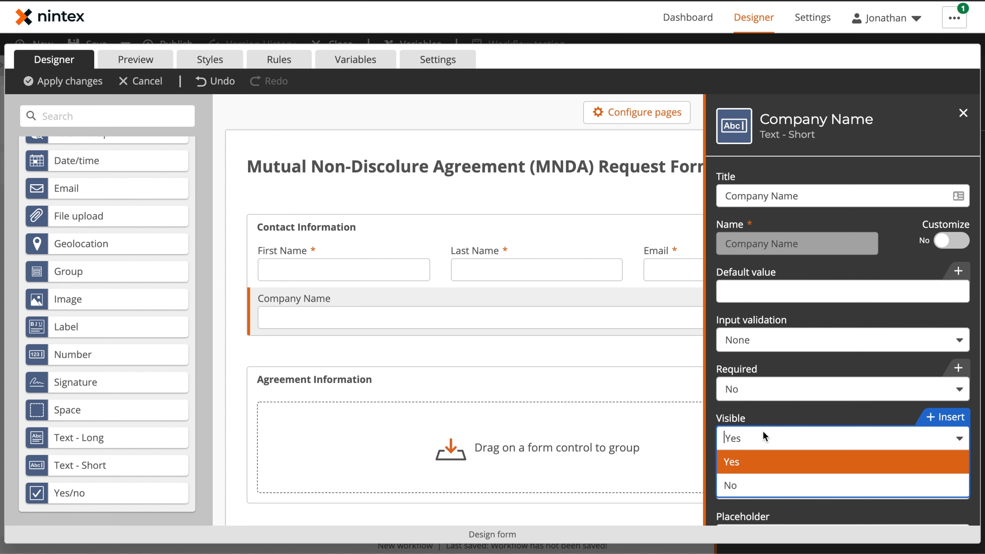
left_click(762, 388)
left_click(762, 411)
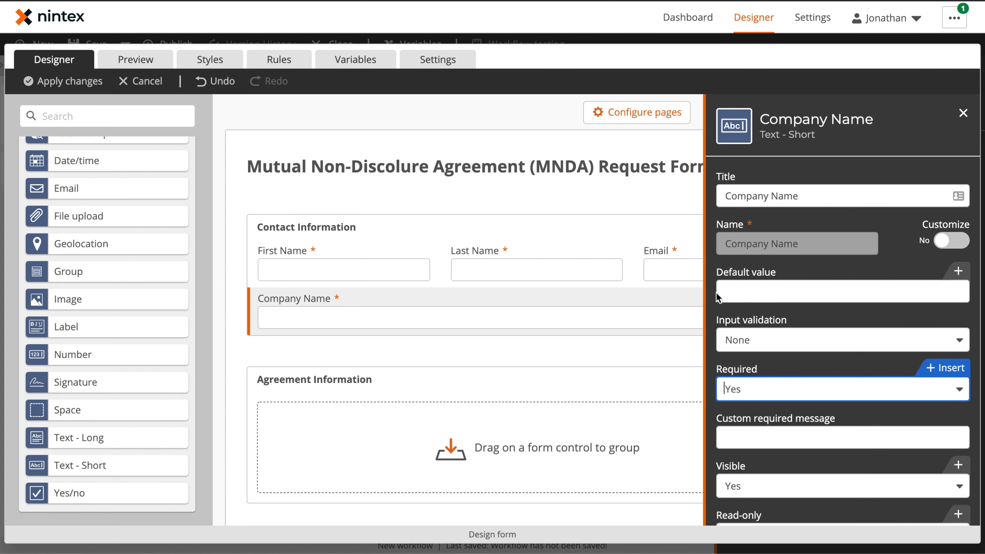
left_click(964, 112)
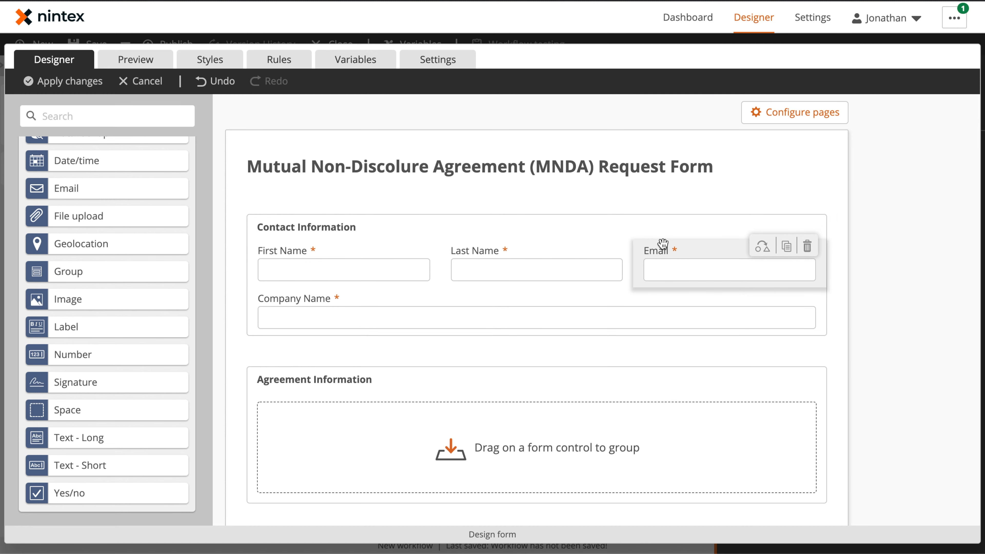
Give First Name and Last Name sample first- and last-name placeholders
left_click(340, 271)
scroll(816, 396, "down", 3)
left_click(800, 455)
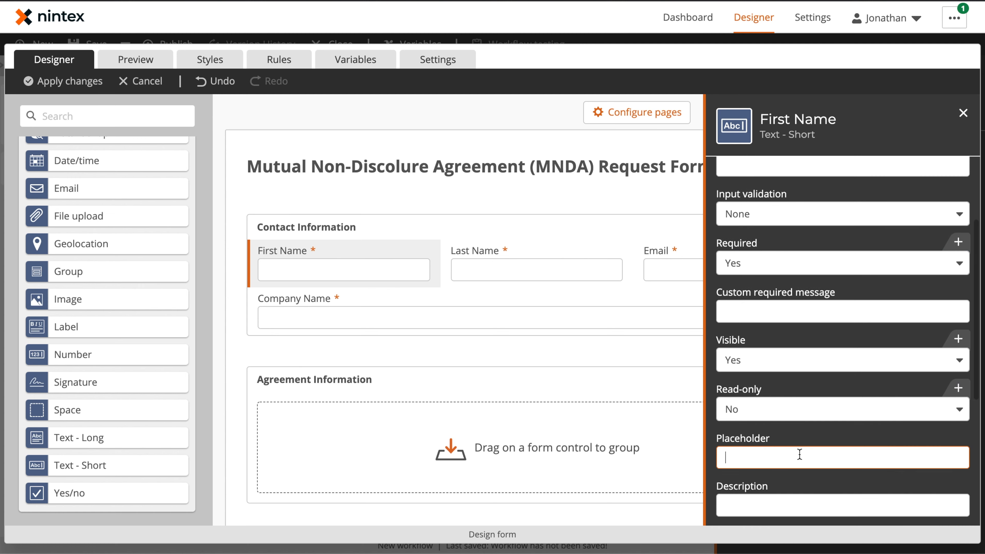
type("Jim")
left_click(500, 268)
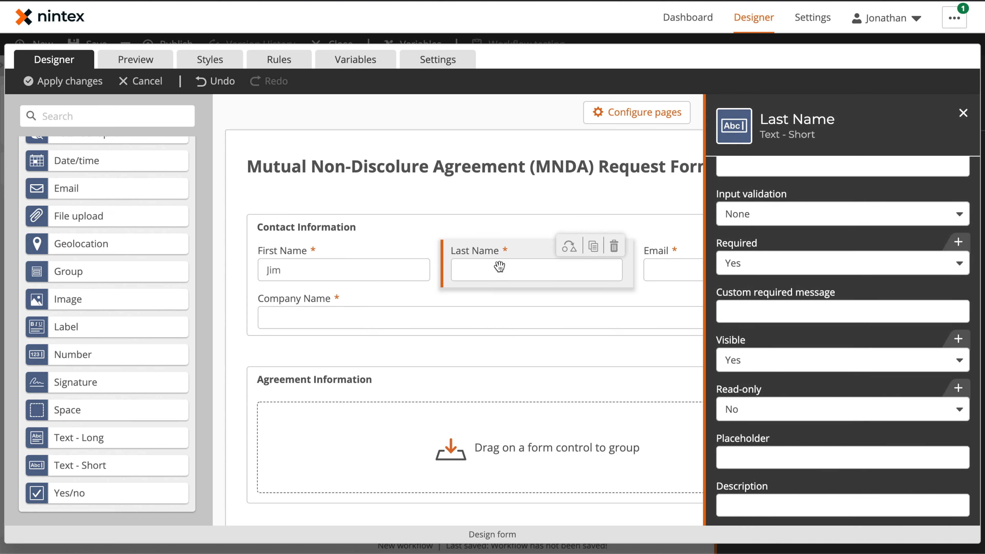
scroll(831, 520, "down", 3)
left_click(776, 308)
type("Smith")
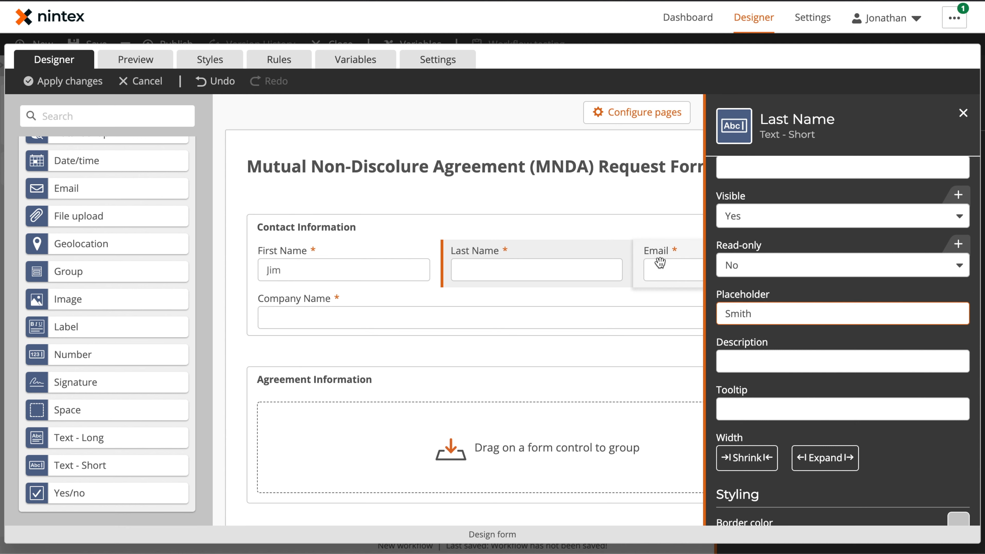
Give Email a sample e-mail address placeholder and Company Name the placeholder 'Calnet'
left_click(658, 263)
left_click(773, 268)
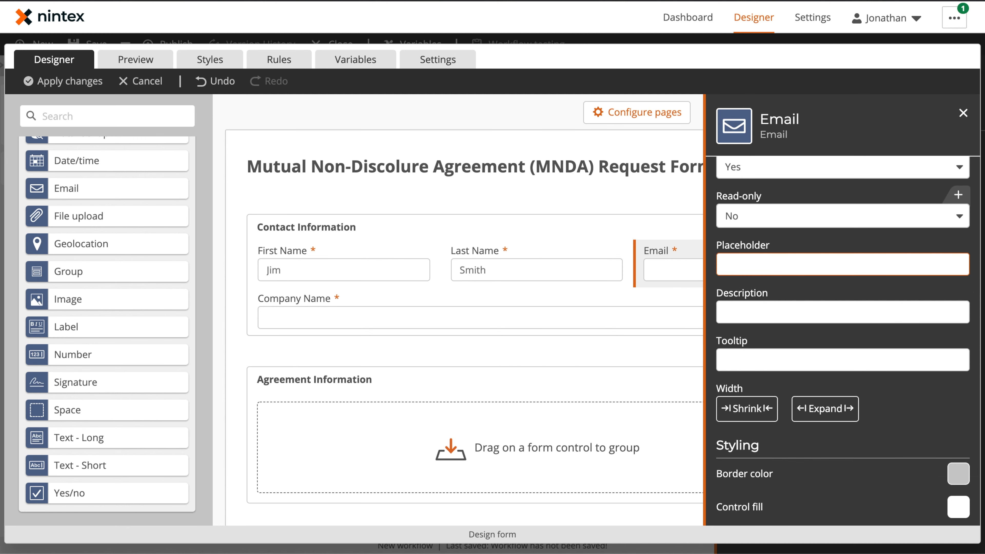
left_click(481, 317)
left_click(768, 314)
type("Calnet")
left_click(223, 344)
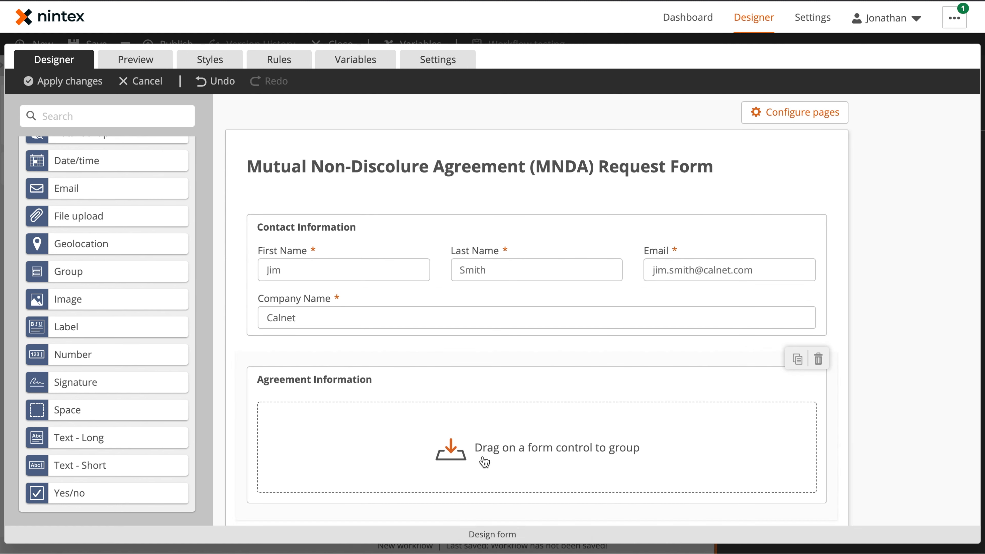
Add Date/time, Choice - Single and Text - Short fields to the Agreement Information group
left_click_drag(115, 165, 362, 426)
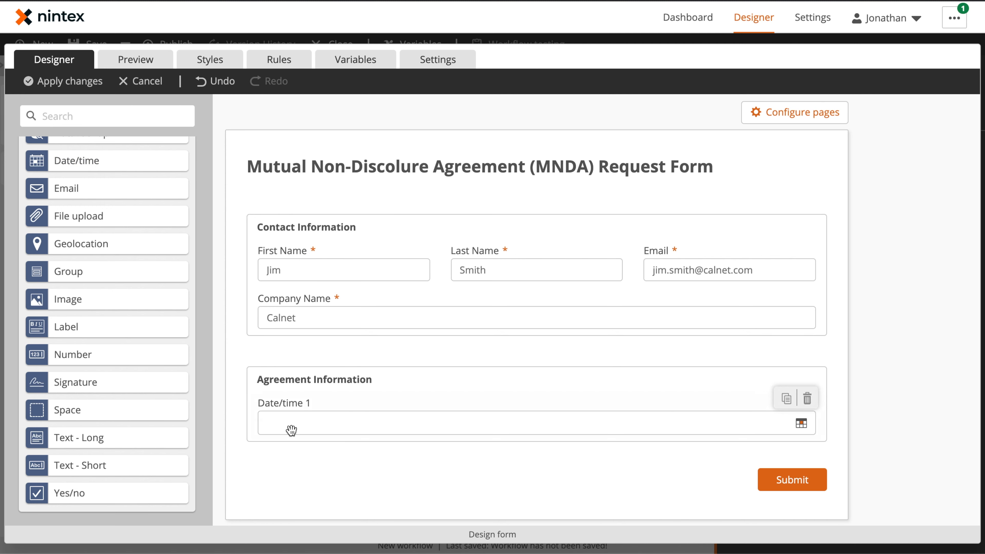
scroll(115, 256, "up", 3)
left_click_drag(83, 212, 792, 423)
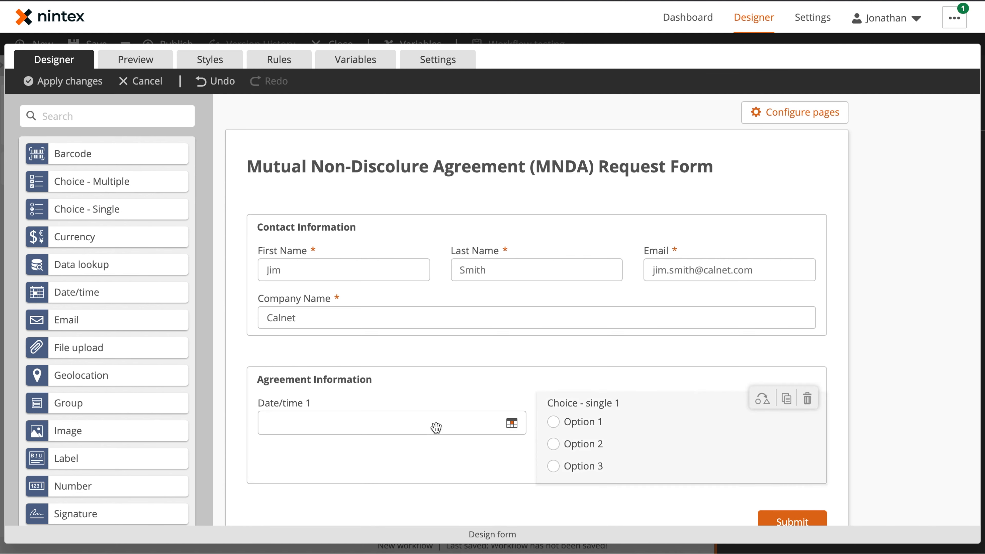
scroll(72, 417, "down", 3)
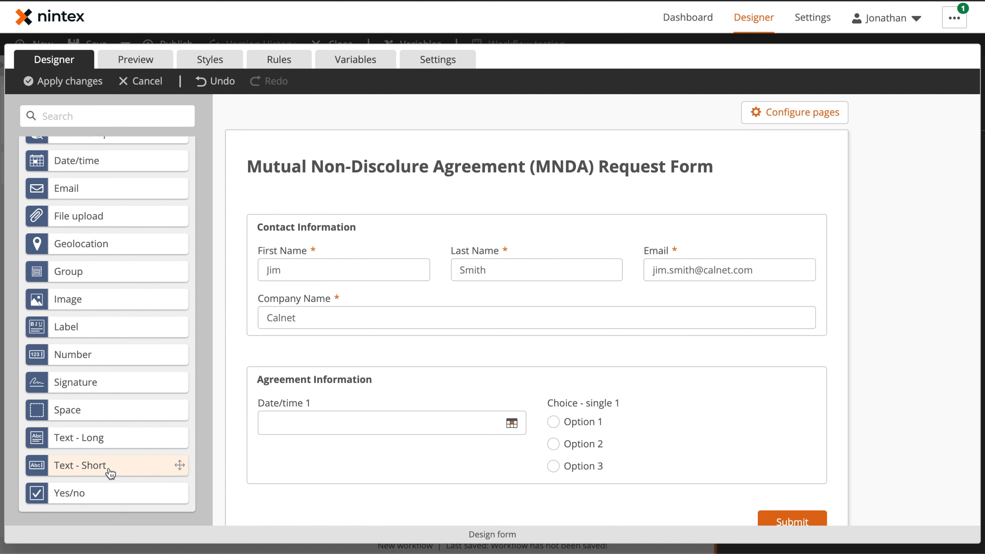
left_click_drag(96, 465, 656, 485)
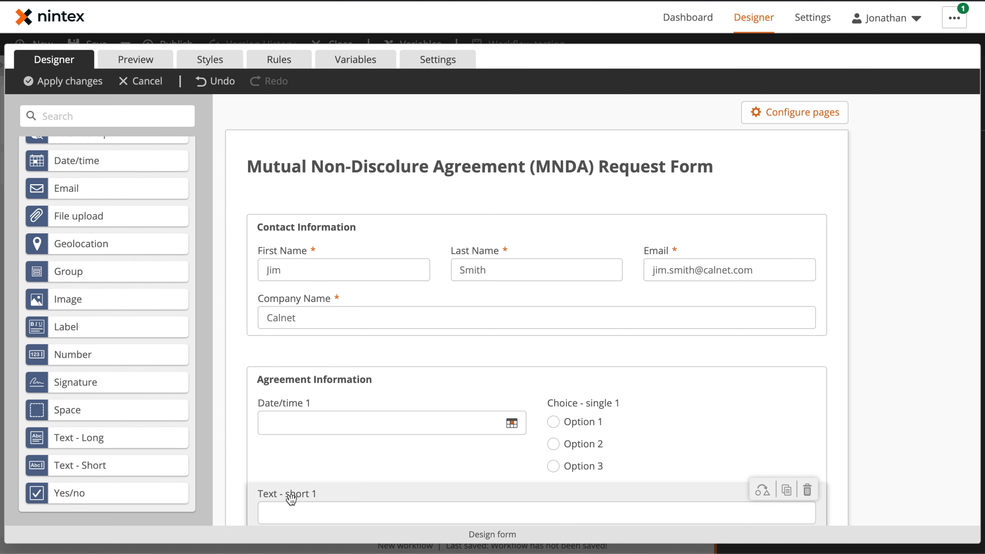
left_click(302, 424)
Title the date field 'Desired Agreement Start Date' and disallow past dates
scroll(785, 219, "up", 5)
triple_click(793, 189)
type("Desired Agreement Start Dat")
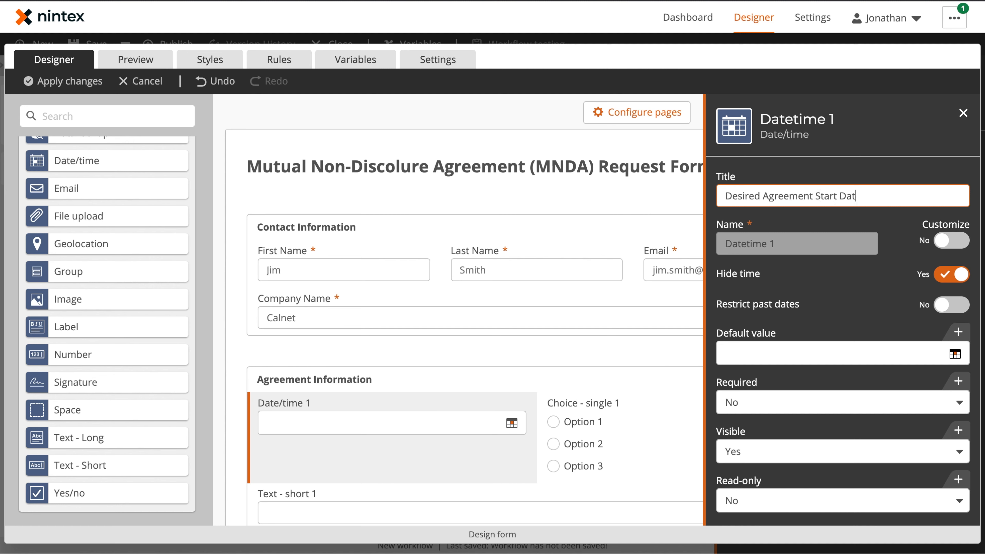
type("e")
key("Tab")
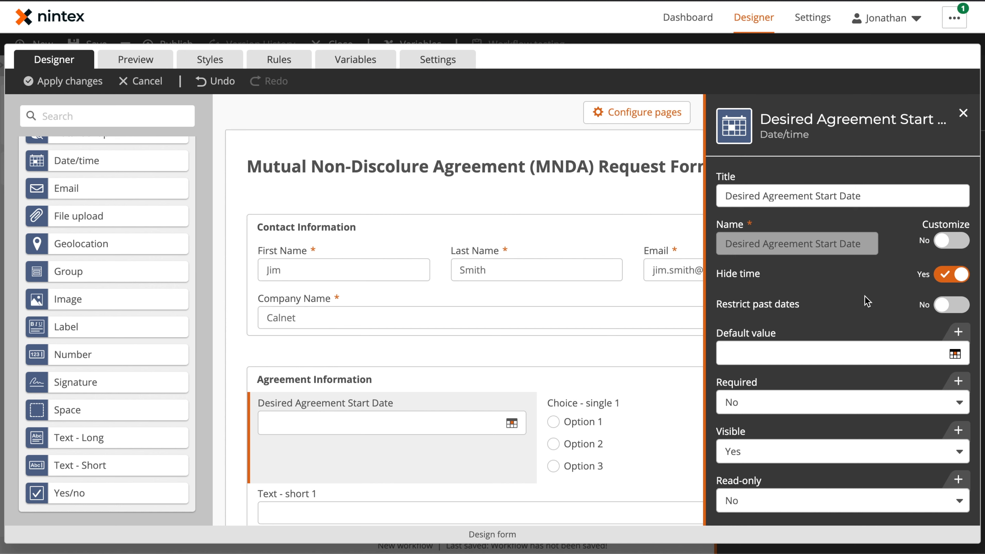
left_click(939, 306)
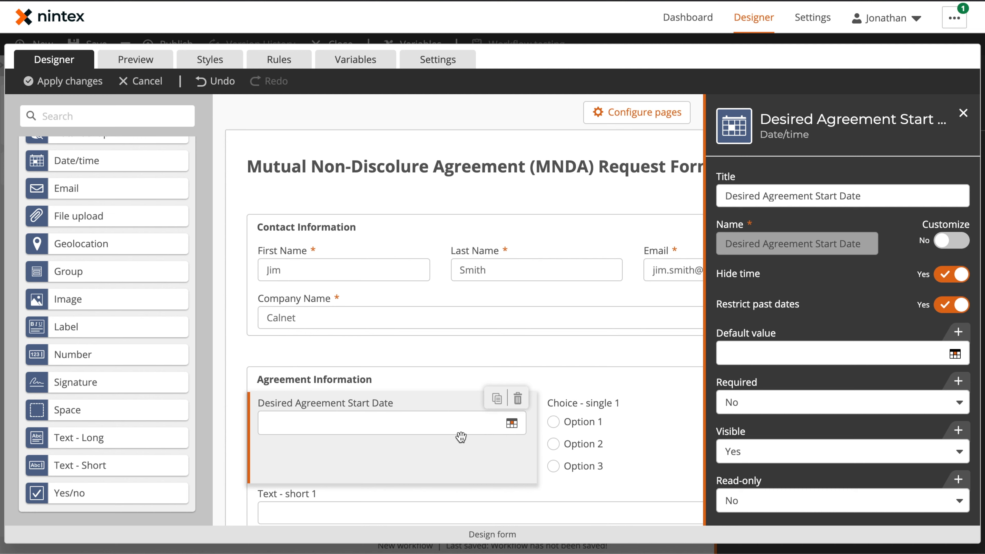
Make the choice field a Relationship Type drop-down with Customer, Prospect, Vendor, Consultant, Partner, Other
left_click(615, 448)
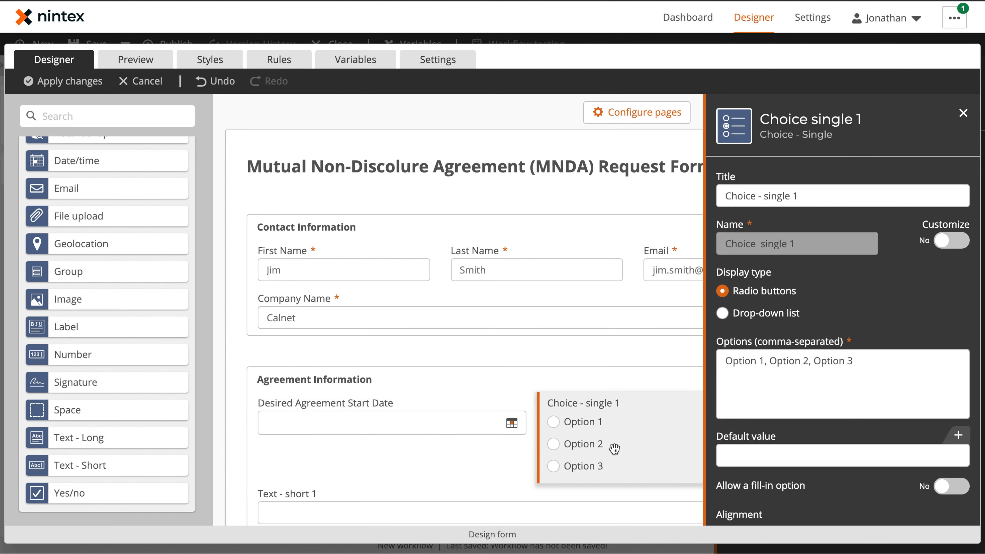
triple_click(805, 190)
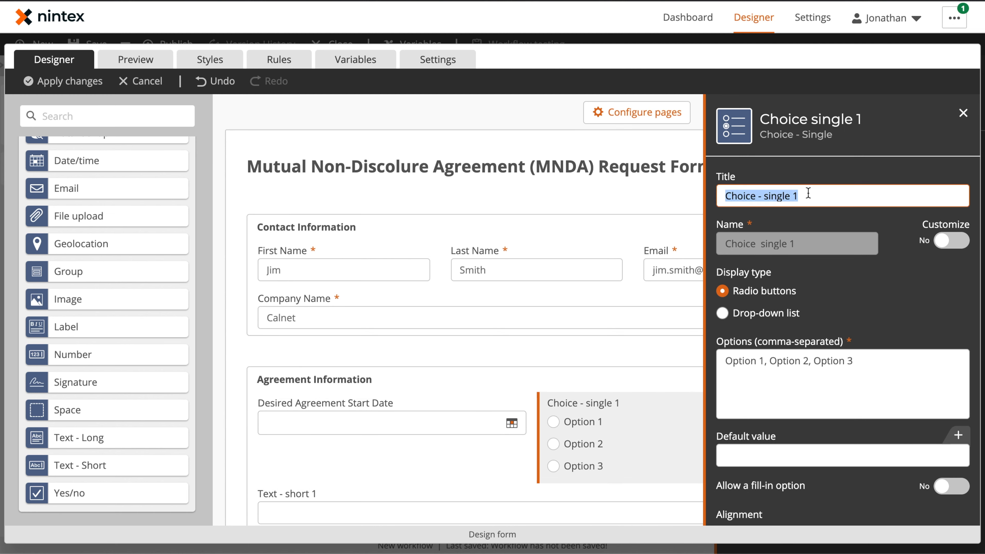
type("Relationship Type")
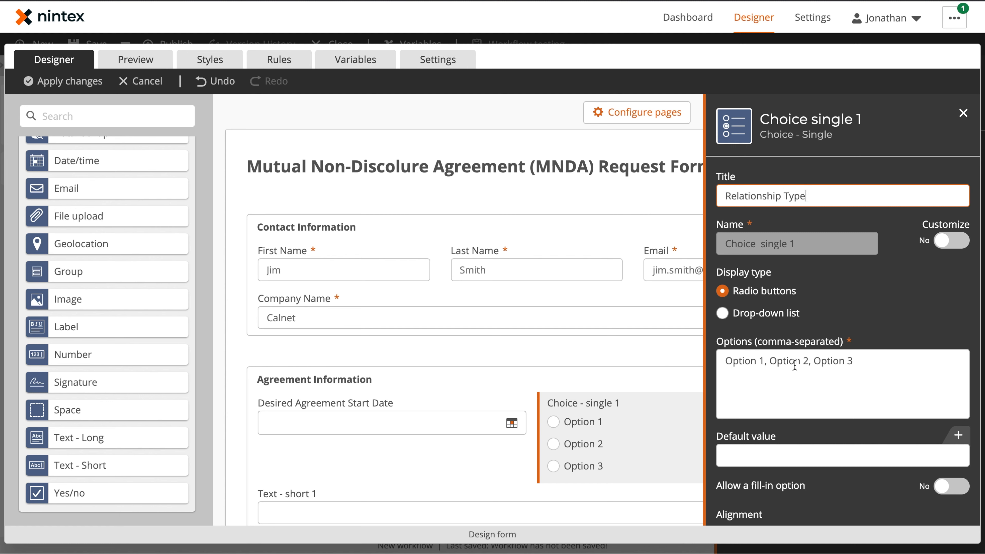
triple_click(794, 365)
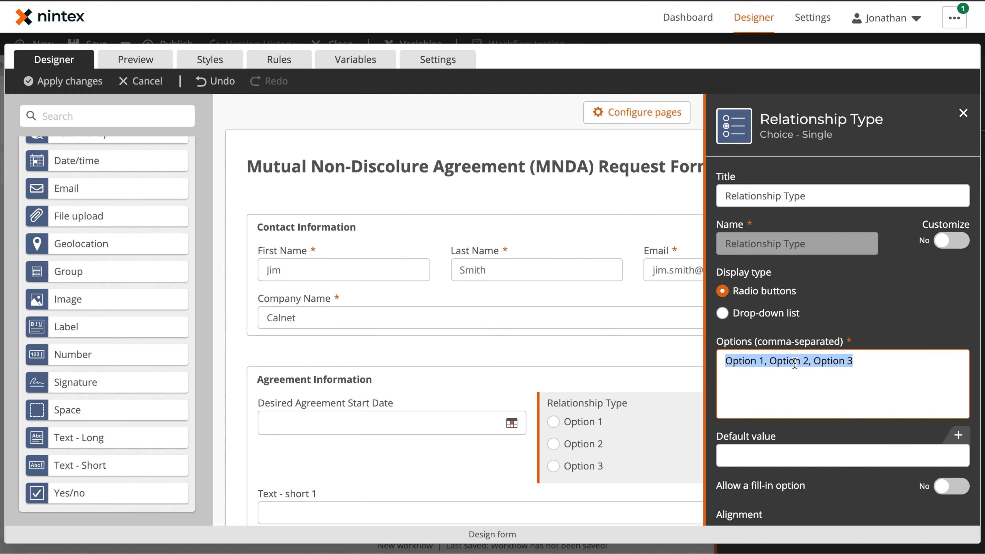
type("Customer, Pro")
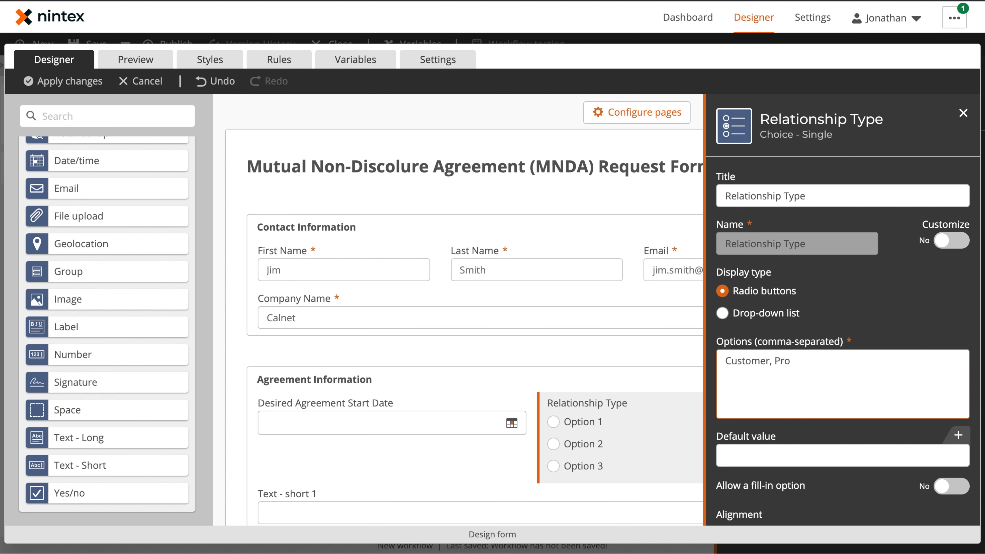
type("spect, Vendor, Consultant, Partner, Other")
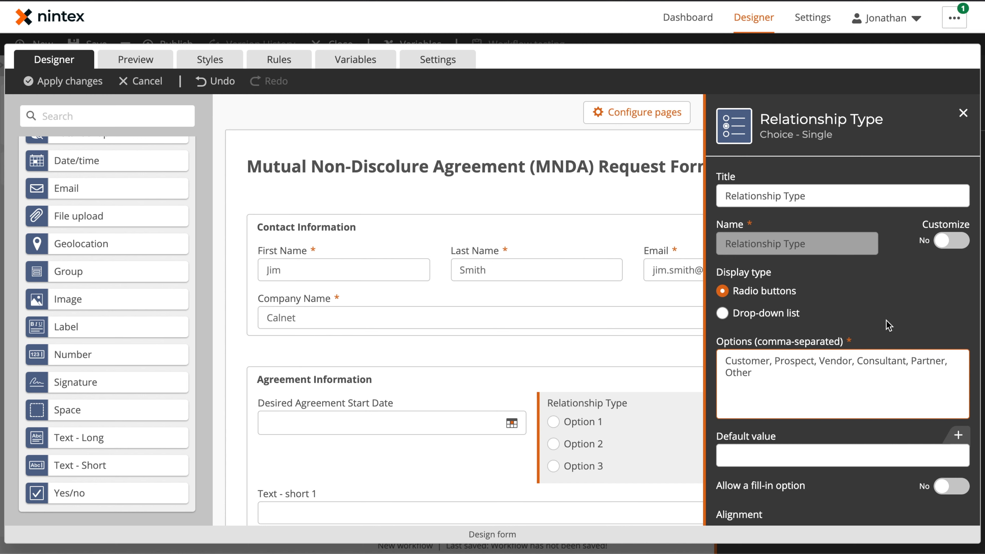
left_click(753, 313)
scroll(952, 442, "down", 1)
left_click(950, 446)
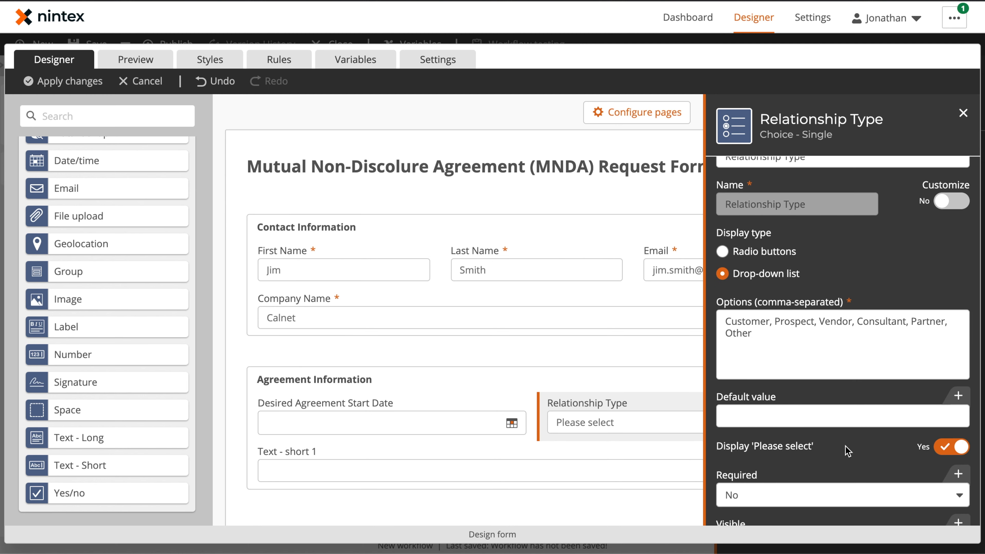
scroll(848, 451, "down", 3)
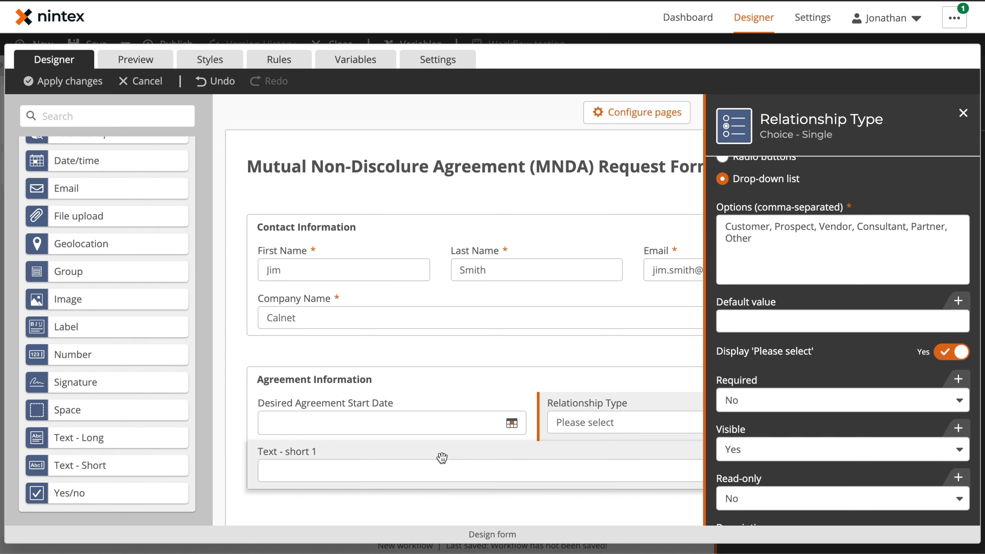
Retitle the short text field 'Relationship Type - Other'
left_click(442, 458)
scroll(770, 233, "up", 3)
triple_click(732, 196)
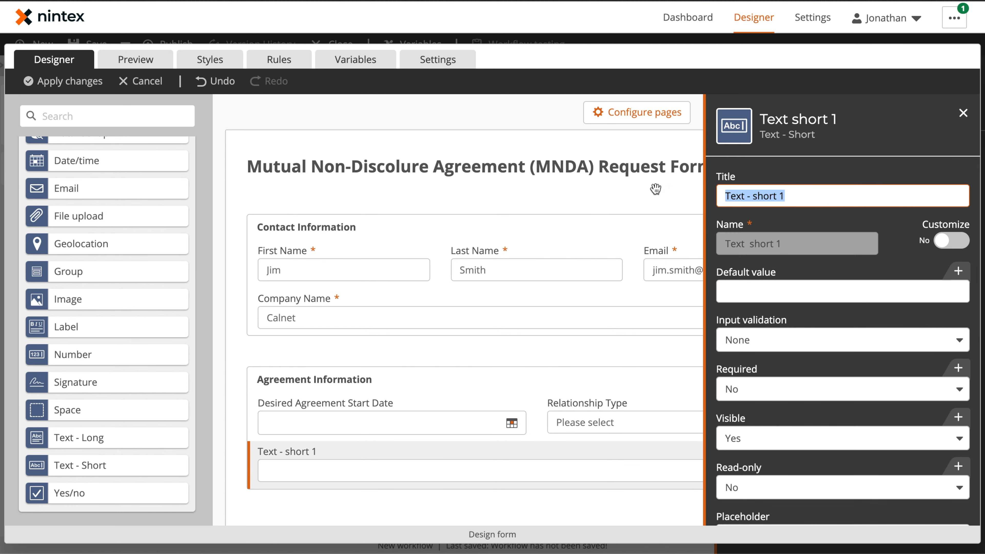
type("Re")
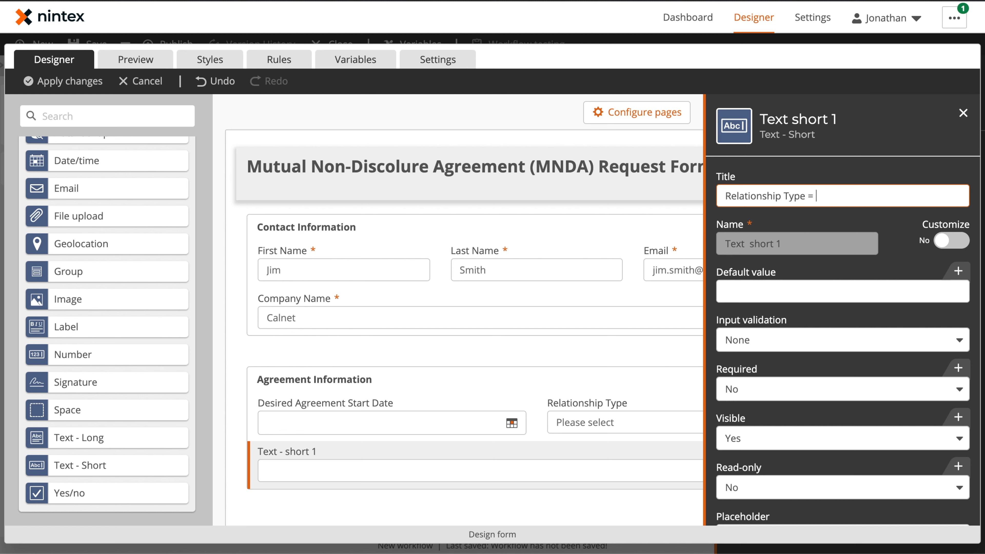
type("lationship Type - Other")
key("Tab")
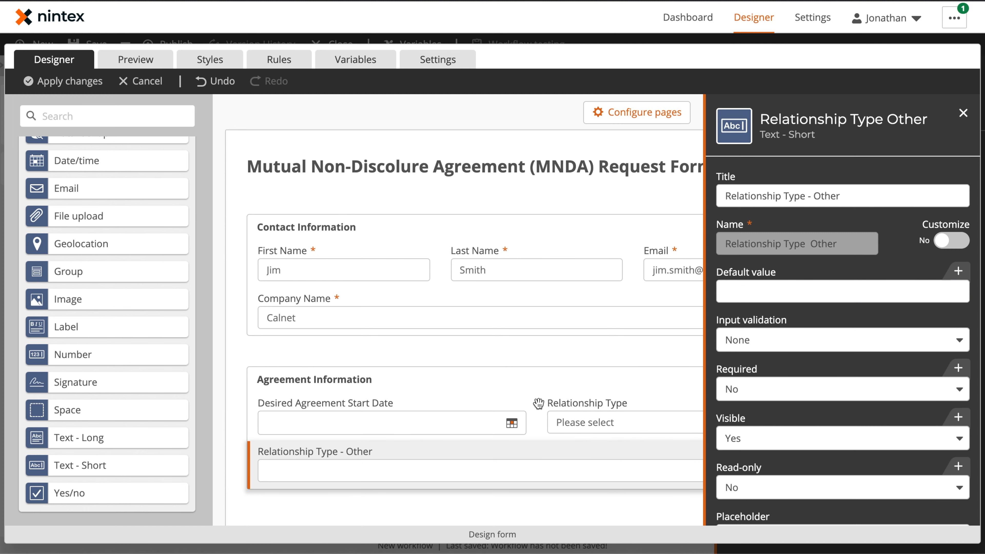
Preview the form, picking Other then Customer for Relationship Type, and check the form's Rules
left_click(139, 62)
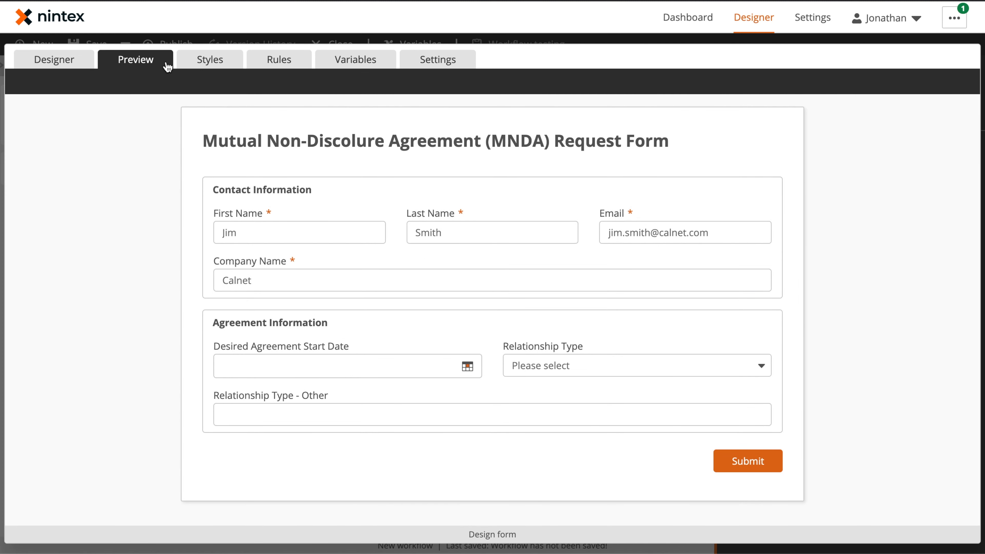
left_click(603, 363)
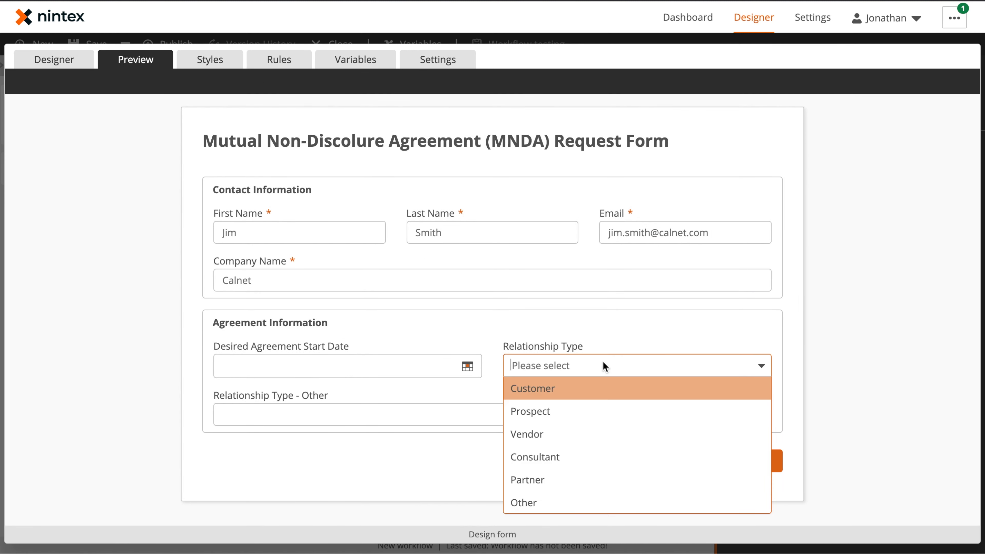
left_click(550, 501)
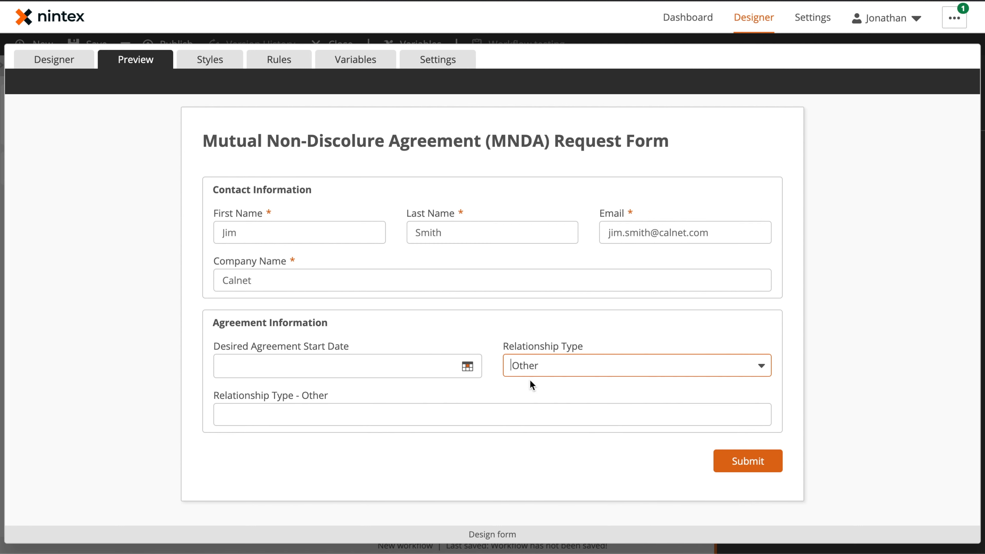
left_click(591, 365)
left_click(574, 390)
left_click(287, 60)
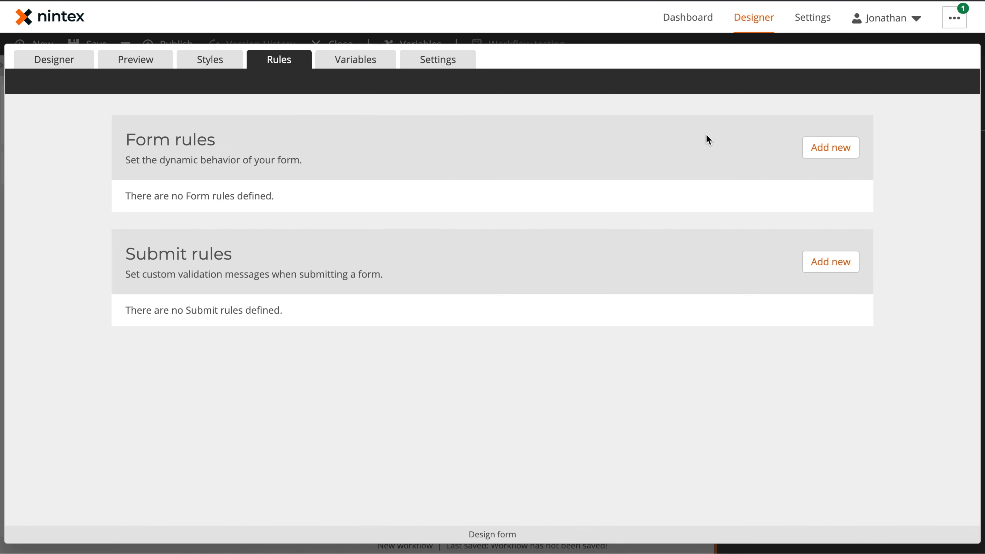
Start a new form rule with the condition Relationship Type equals Other
left_click(830, 147)
left_click(335, 206)
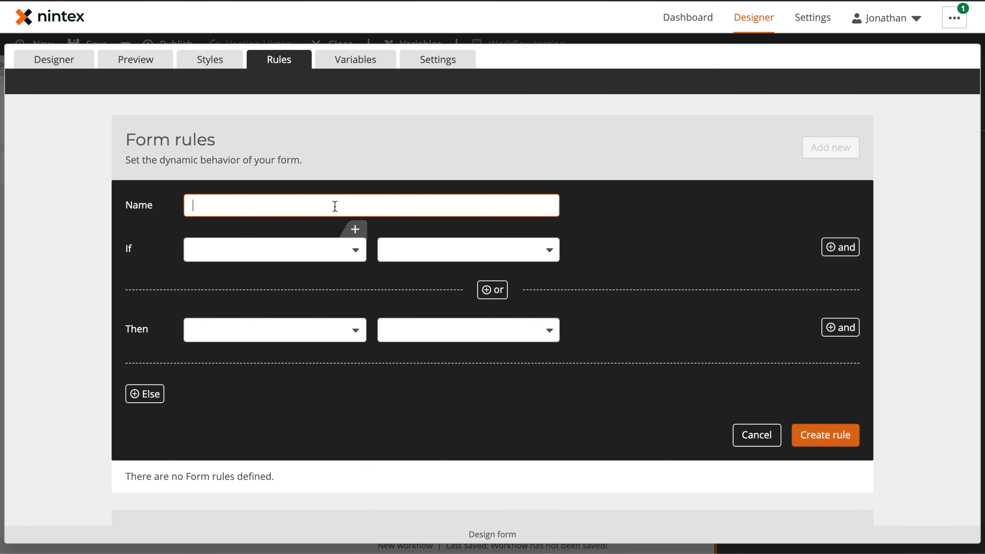
left_click(307, 247)
left_click(270, 417)
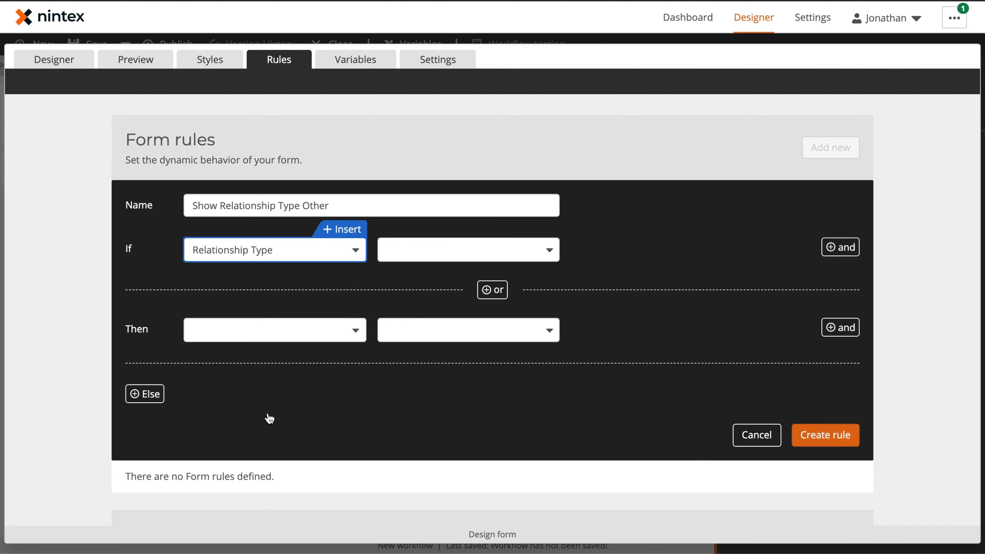
left_click(433, 252)
left_click(432, 299)
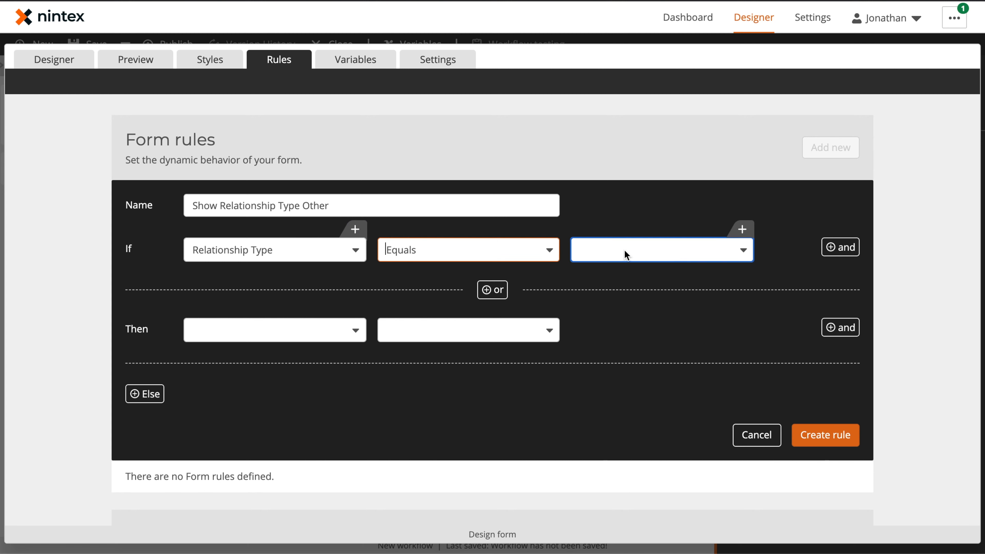
left_click(624, 249)
left_click(623, 393)
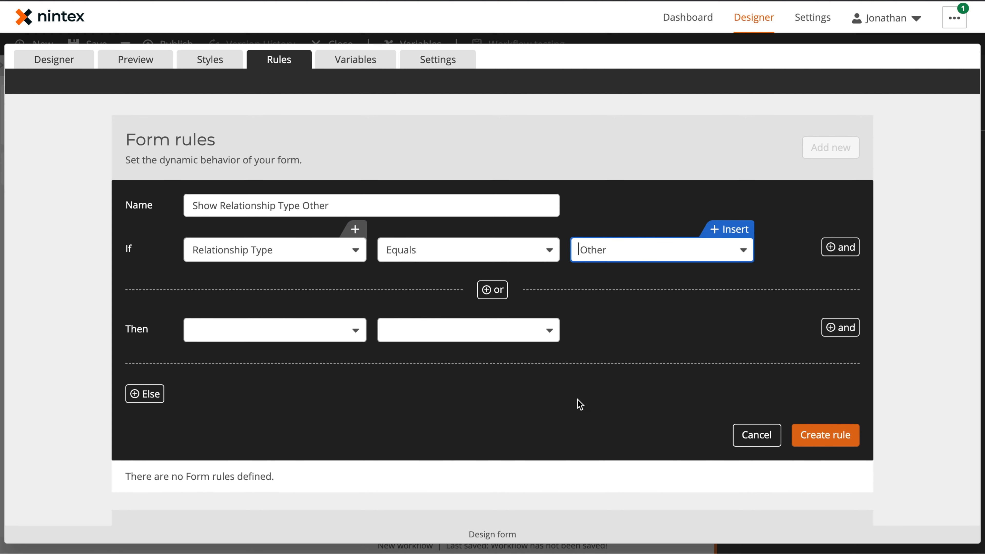
Add a Then action changing the visibility of Relationship Type - Other
left_click(302, 336)
scroll(286, 451, "down", 2)
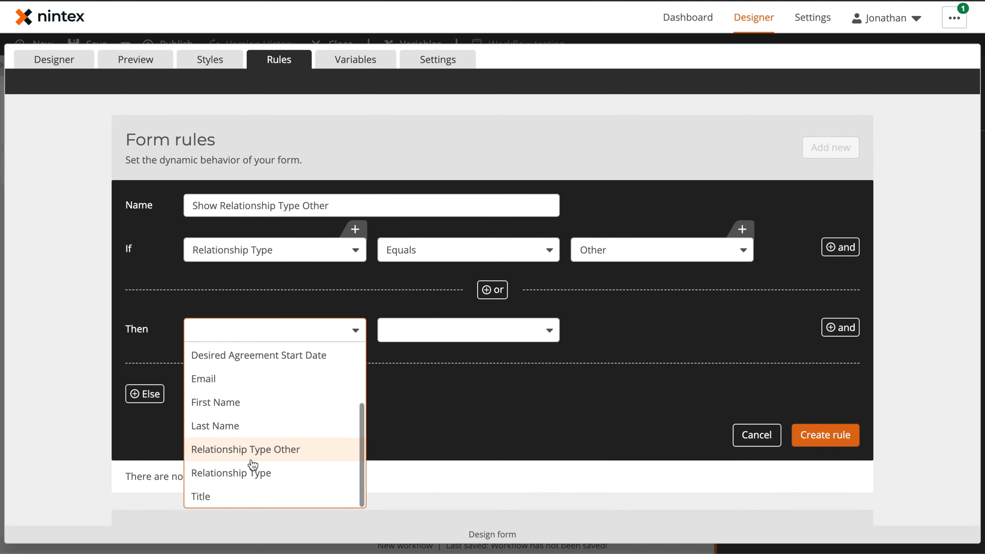
left_click(281, 455)
left_click(453, 334)
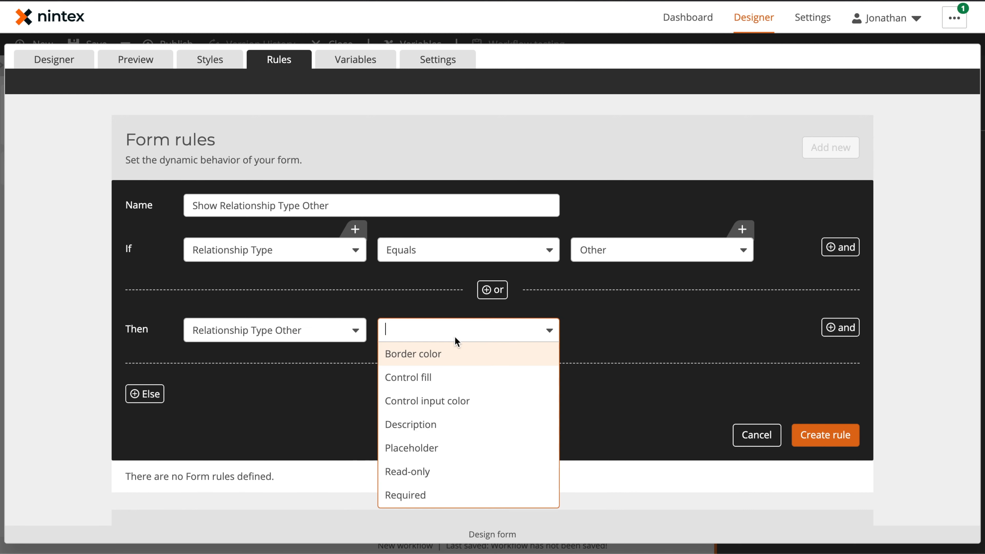
scroll(454, 476, "down", 2)
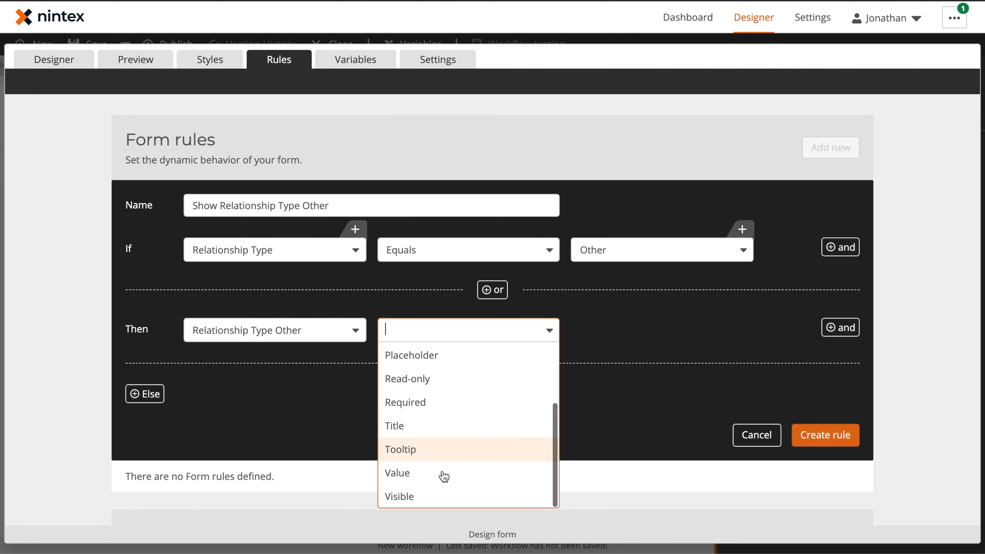
left_click(437, 495)
Add a Required action for Relationship Type - Other and set both Visible and Required to Yes
left_click(837, 332)
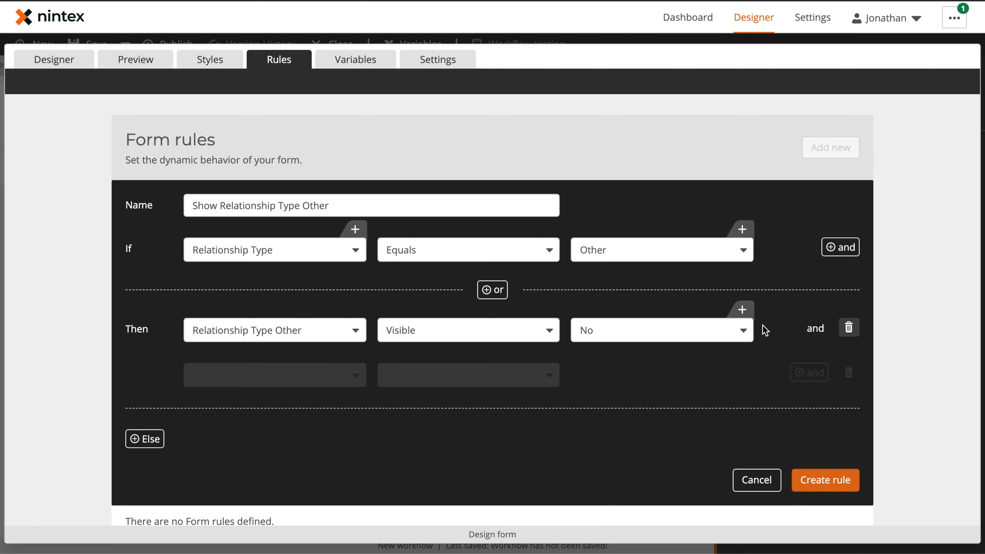
left_click(253, 375)
scroll(278, 304, "down", 1)
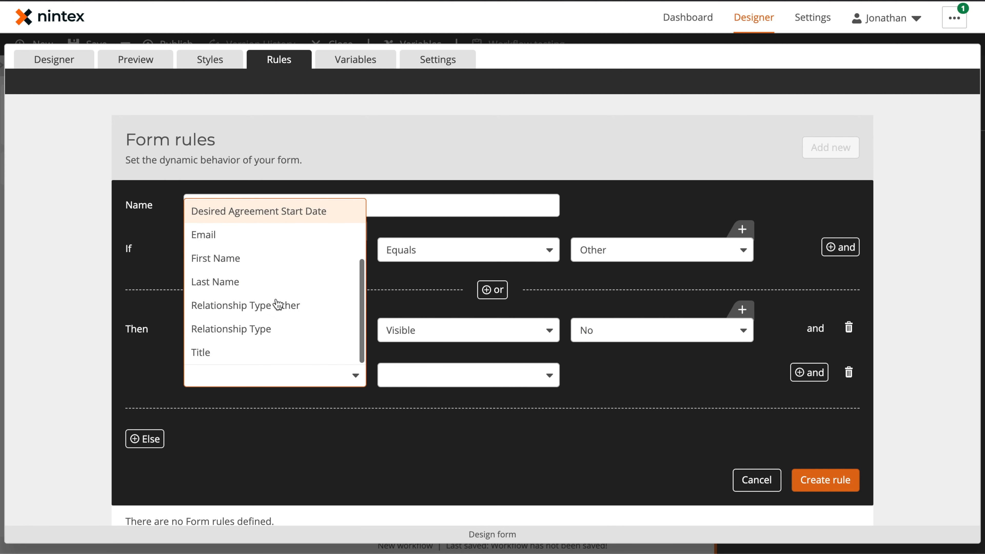
left_click(277, 304)
left_click(430, 385)
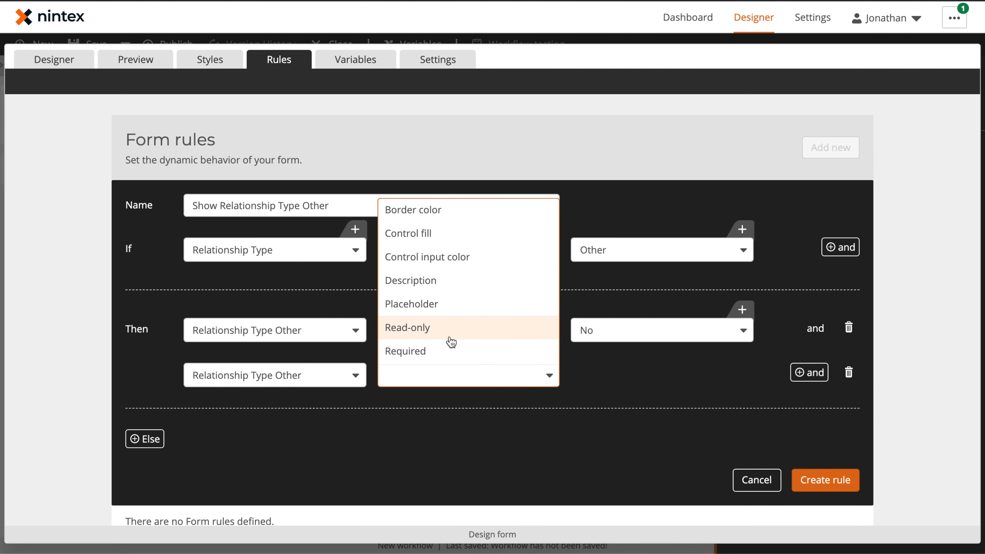
left_click(453, 351)
left_click(636, 380)
left_click(622, 400)
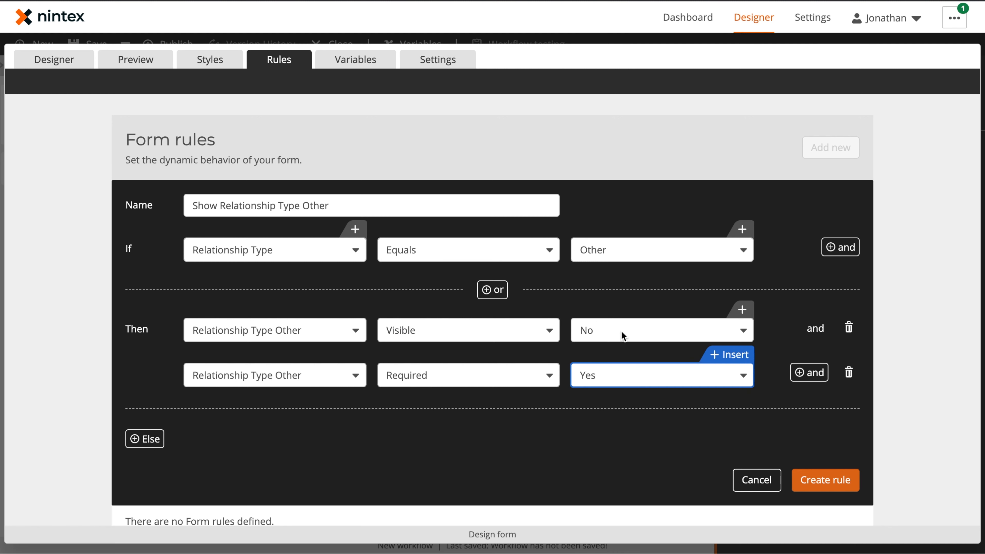
left_click(618, 330)
left_click(605, 353)
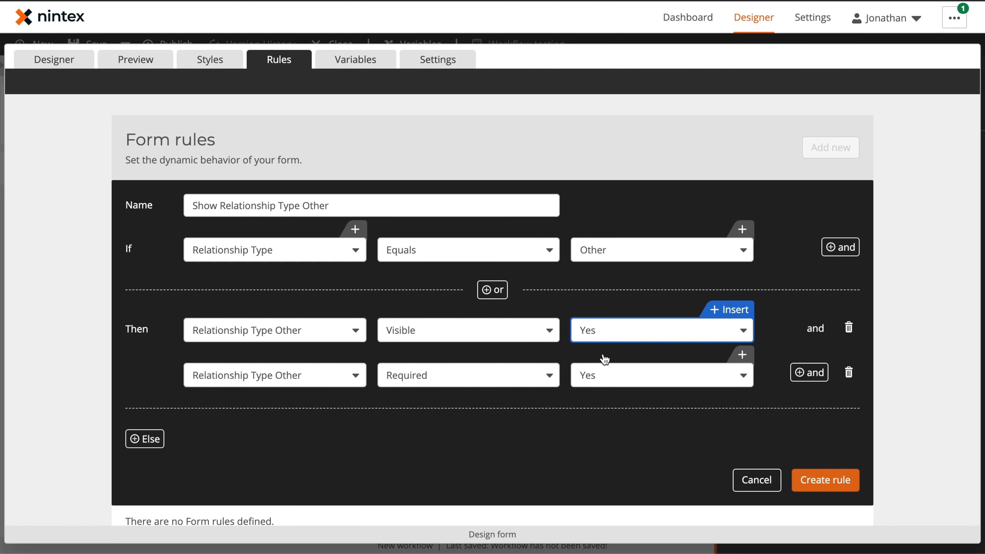
Add an Else branch that hides Relationship Type - Other
left_click(145, 439)
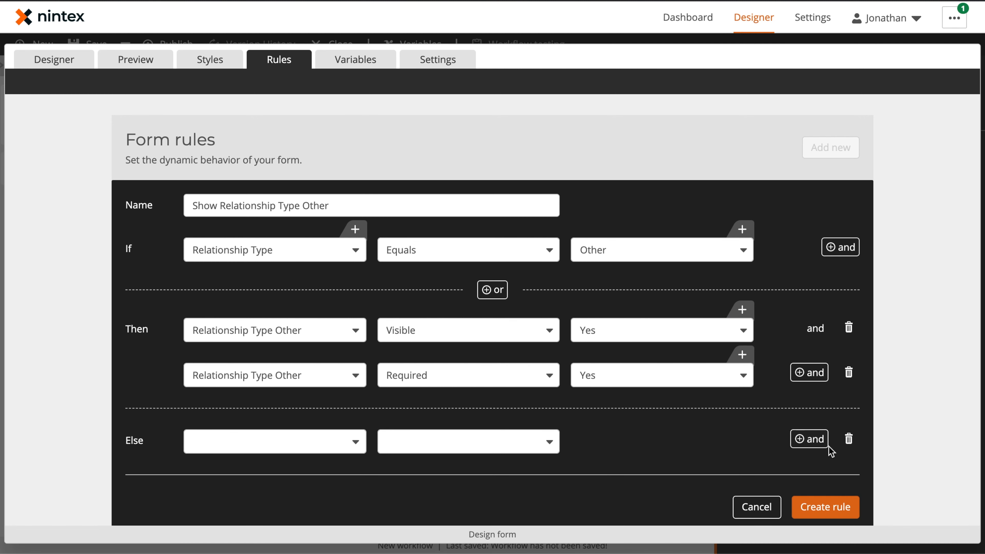
left_click(809, 440)
scroll(449, 353, "down", 3)
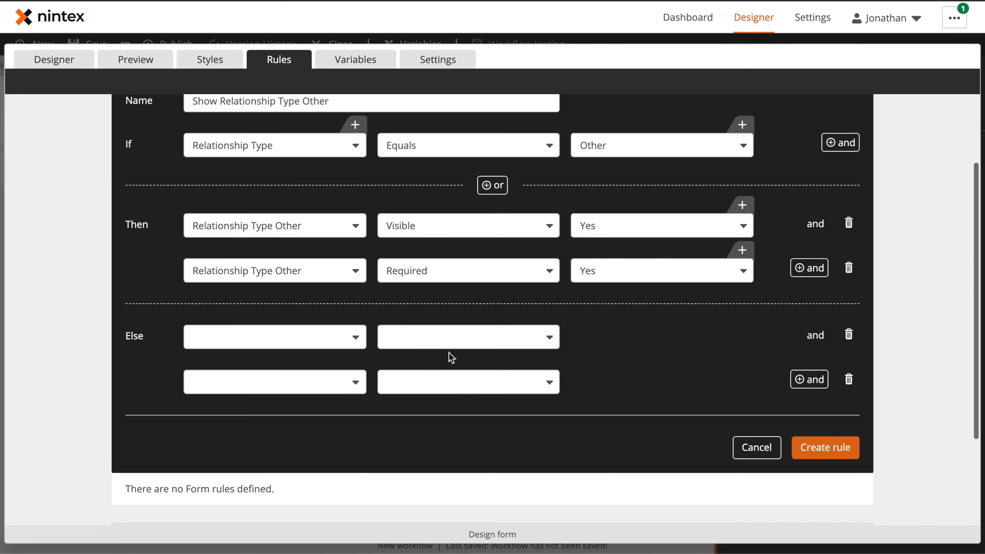
left_click(310, 335)
scroll(285, 420, "down", 2)
left_click(286, 457)
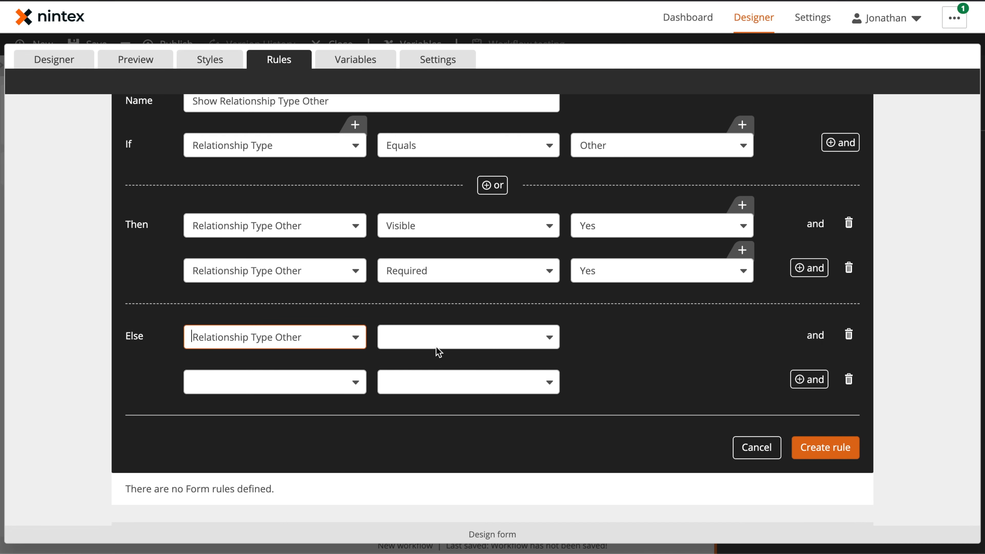
left_click(438, 344)
scroll(452, 433, "down", 1)
scroll(446, 466, "down", 2)
left_click(435, 502)
Make the Else branch set Required to No for Relationship Type - Other, then create the rule
left_click(285, 392)
scroll(280, 318, "down", 2)
left_click(281, 323)
left_click(456, 383)
left_click(446, 363)
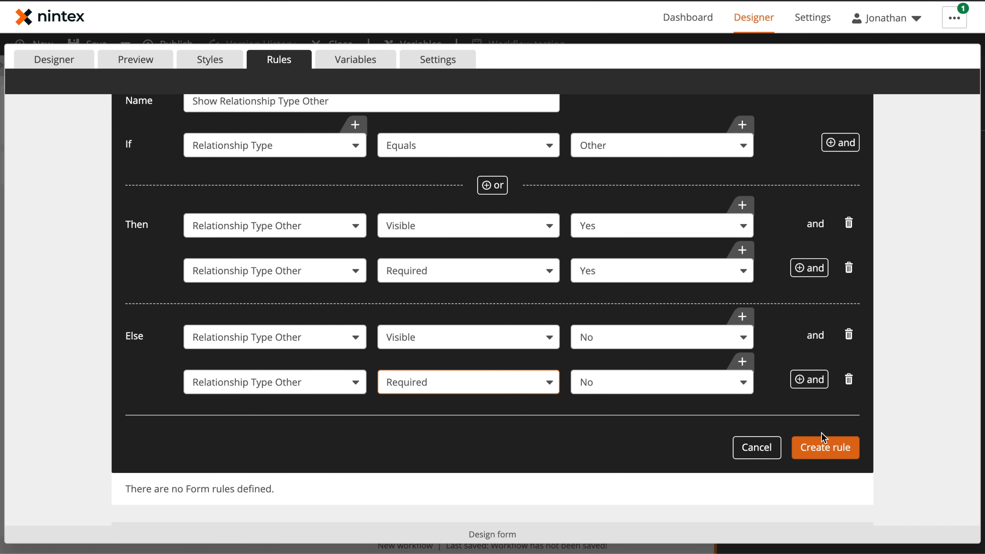
left_click(826, 446)
Preview the form, picking Other then Customer in Relationship Type to confirm the Other field toggles
left_click(136, 59)
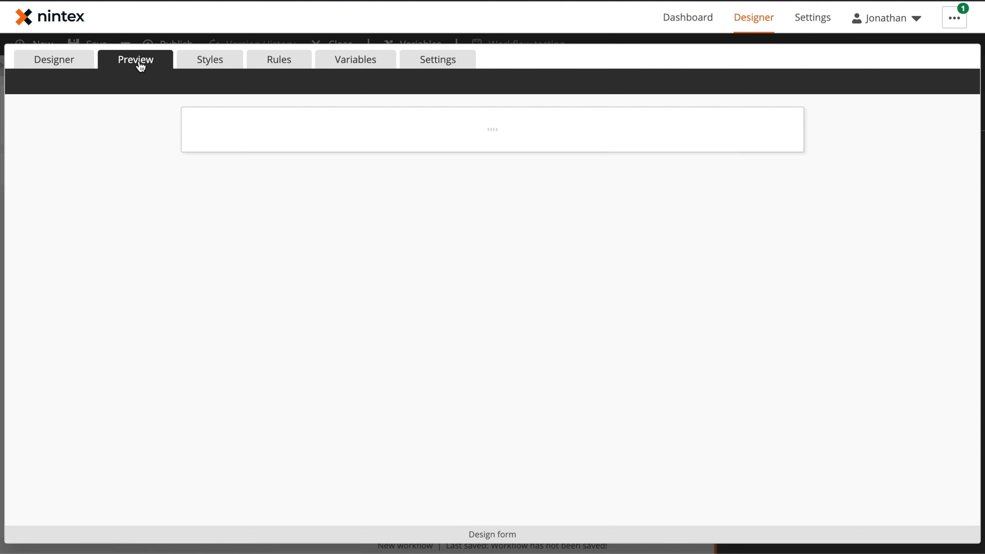
left_click(580, 366)
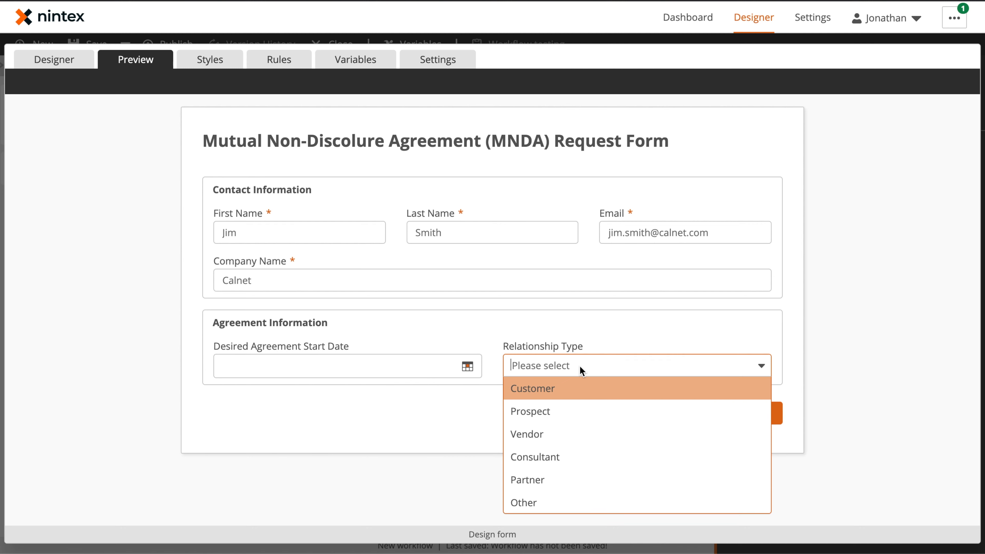
left_click(547, 503)
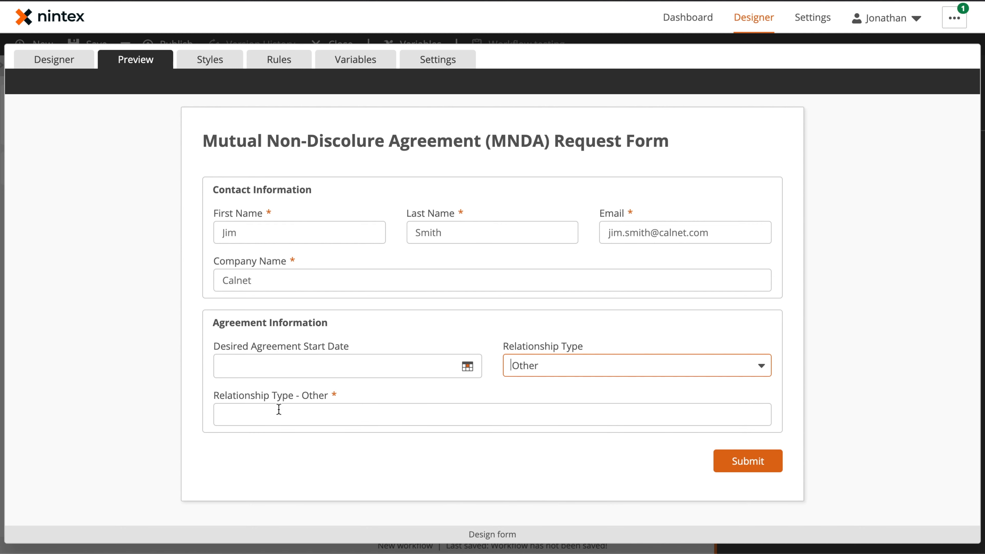
left_click(565, 368)
left_click(541, 390)
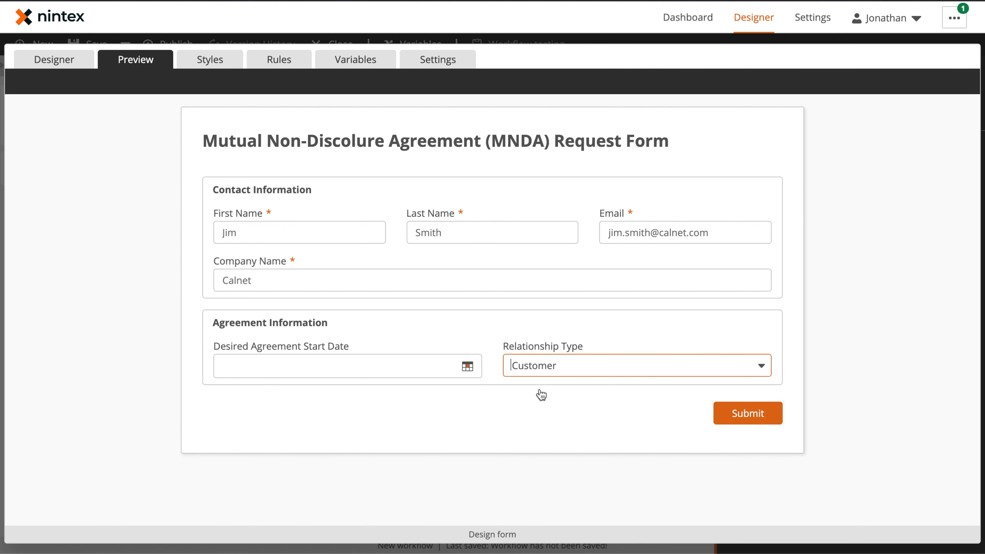
Return to the Designer, apply the form changes, and hide the start event's variables
left_click(61, 66)
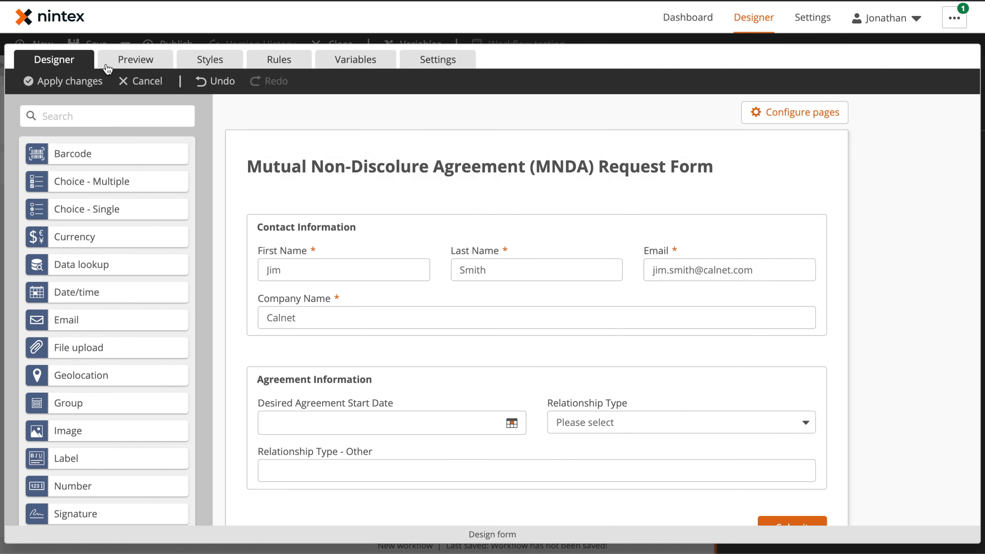
scroll(623, 300, "down", 1)
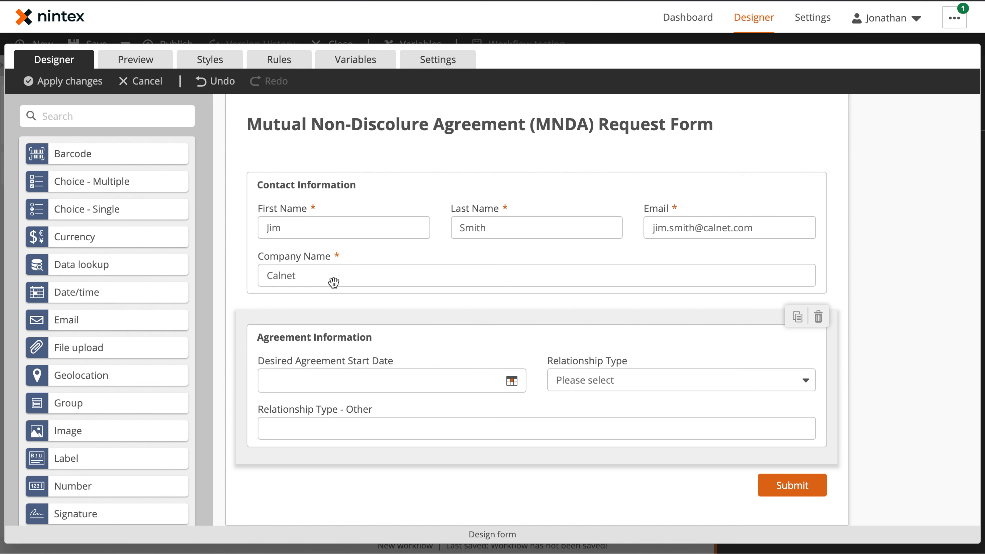
left_click(76, 82)
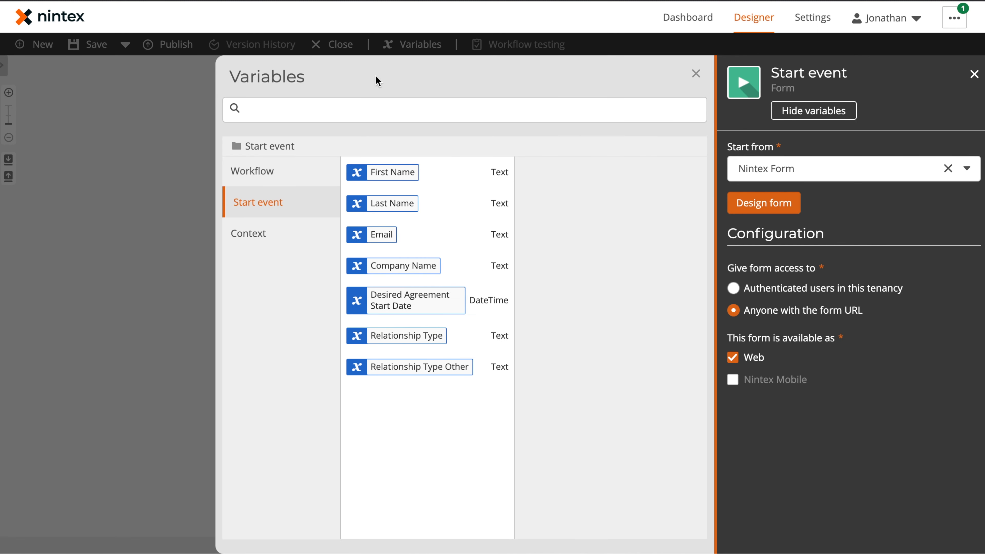
left_click(696, 74)
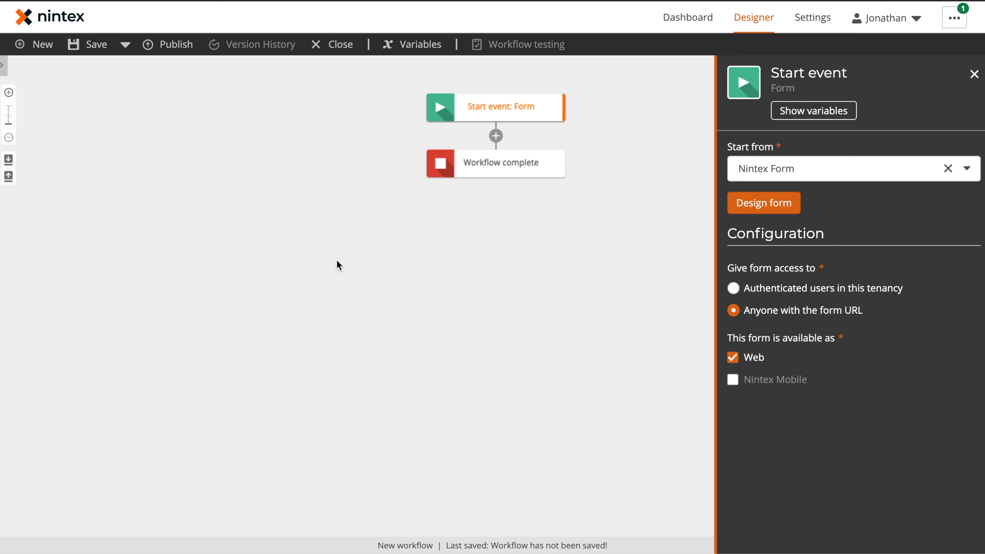
Insert a Document Generation > Generate document step right after the form start event
left_click(8, 71)
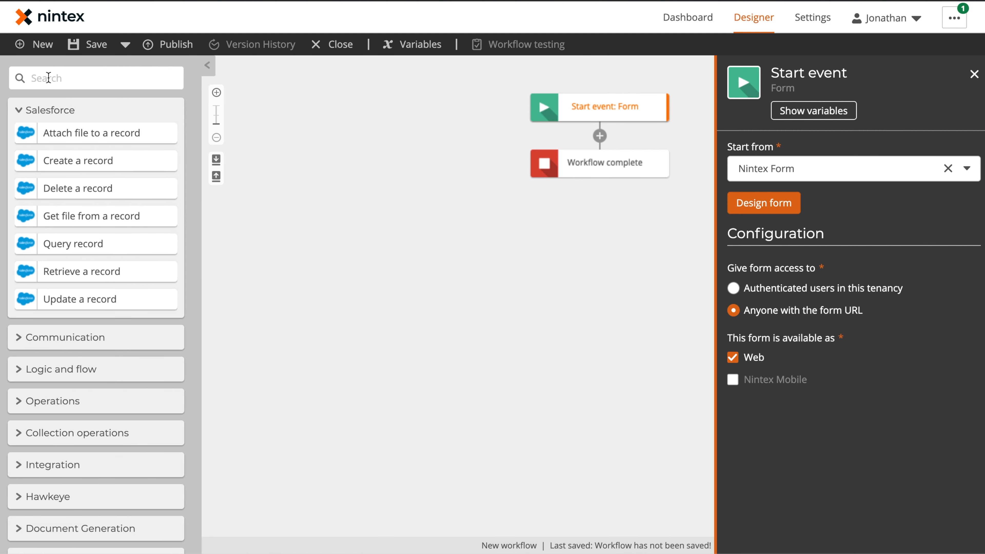
left_click(62, 80)
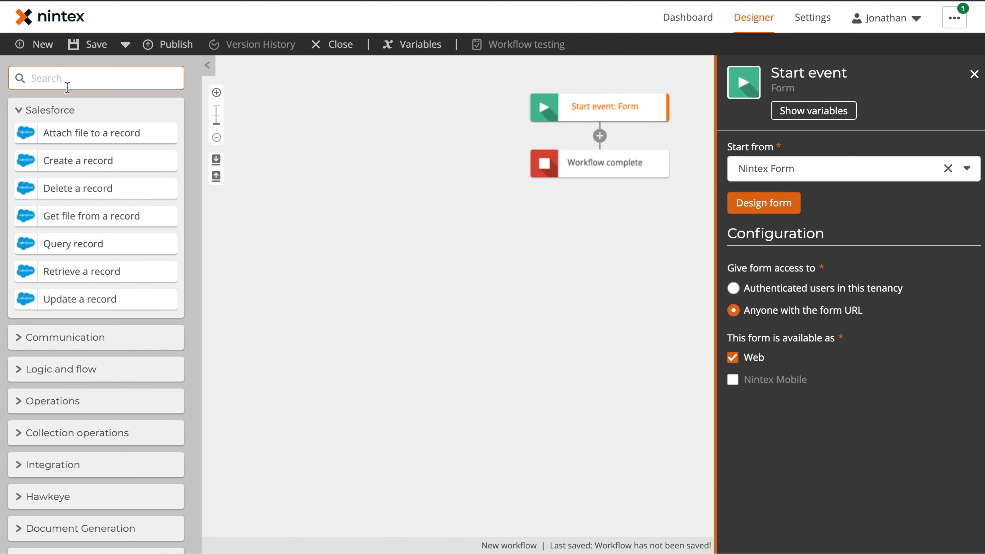
scroll(37, 289, "down", 5)
left_click(21, 342)
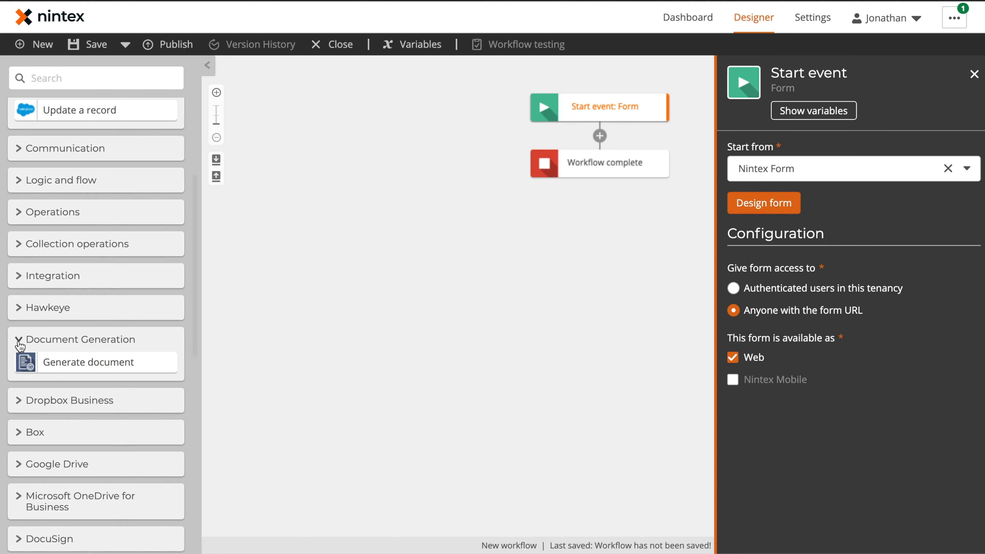
left_click_drag(77, 361, 598, 136)
left_click(614, 164)
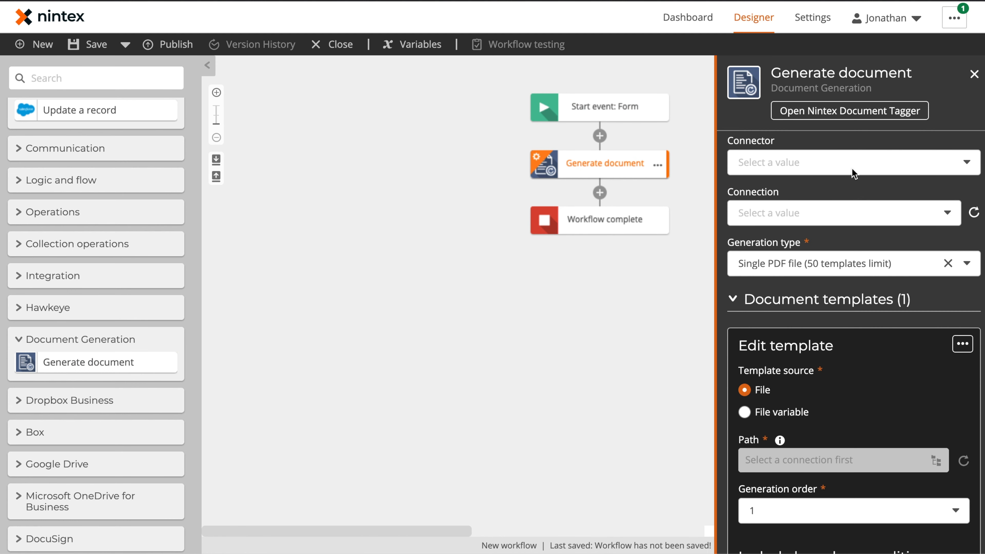
Set the Generate document connector to Box and pick the Box connection
left_click(910, 163)
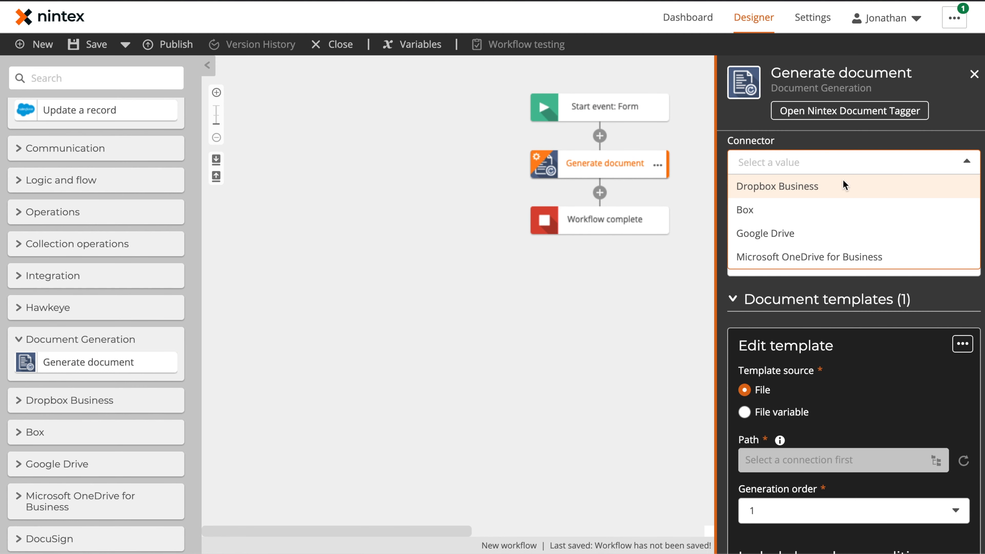
left_click(816, 212)
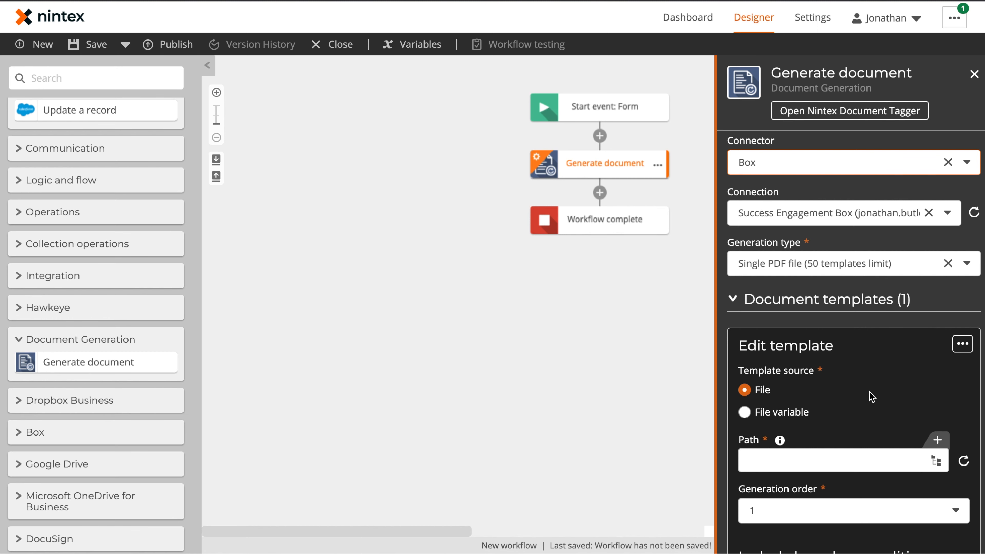
scroll(863, 365, "down", 3)
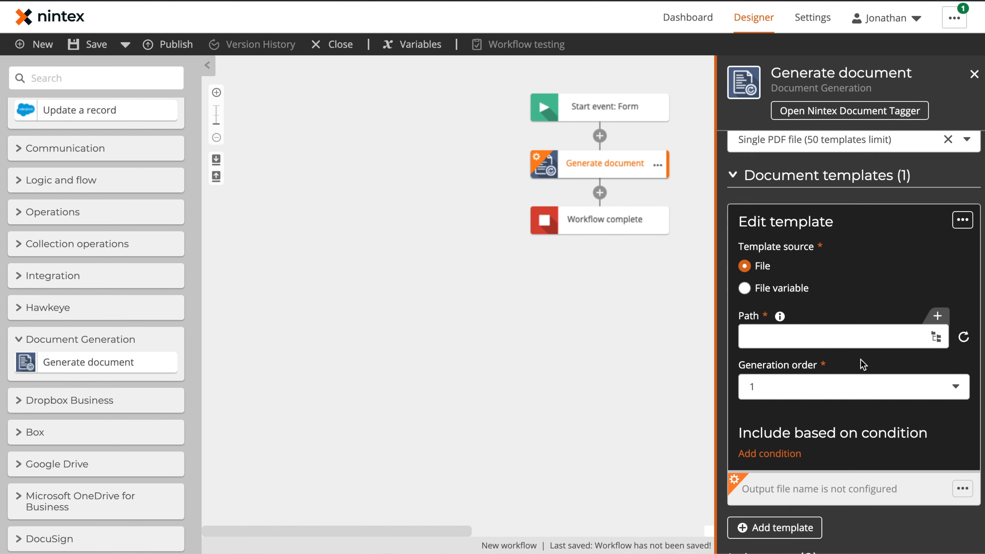
scroll(842, 263, "up", 3)
left_click(842, 213)
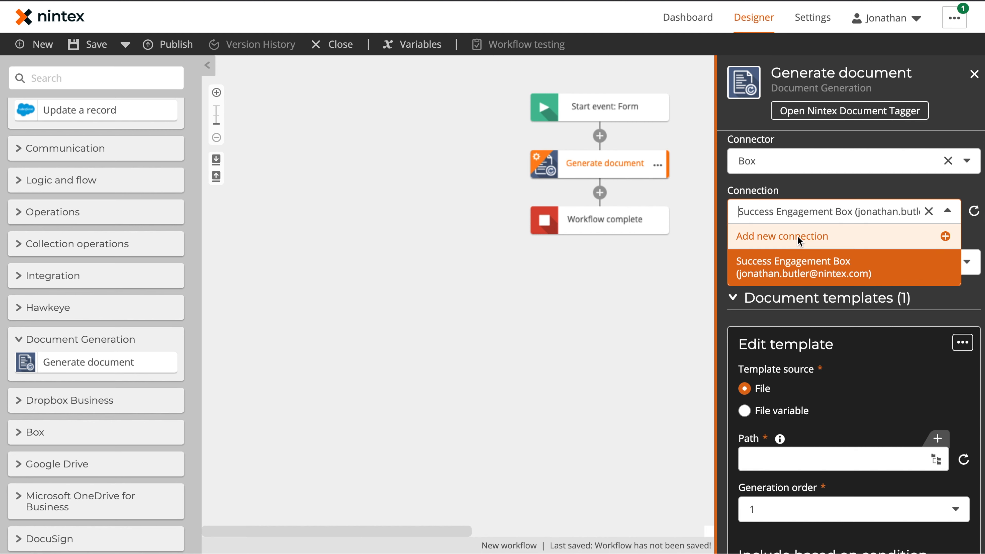
scroll(853, 353, "down", 3)
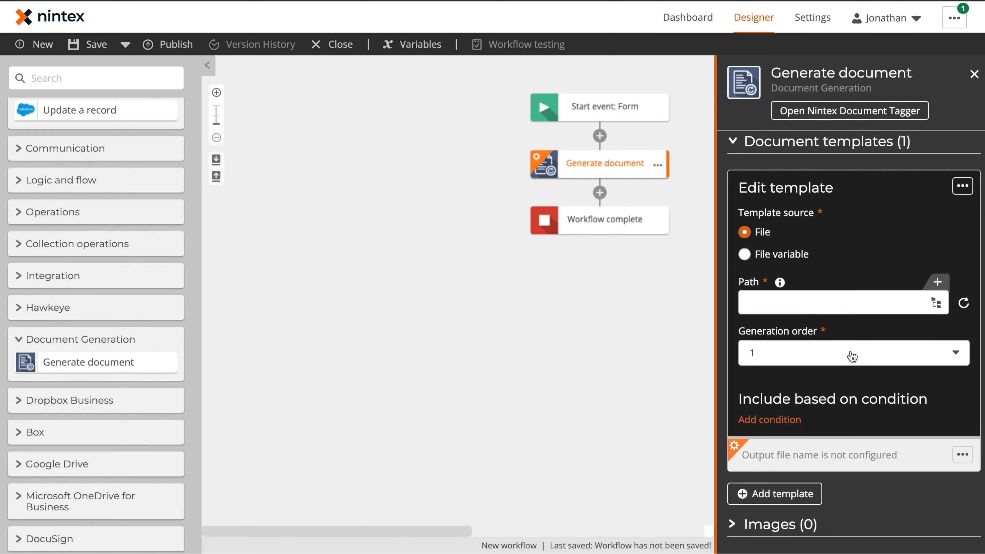
Set the template path to /Template Gallery DocGen Templates/MNDATemplate.docx
left_click(937, 304)
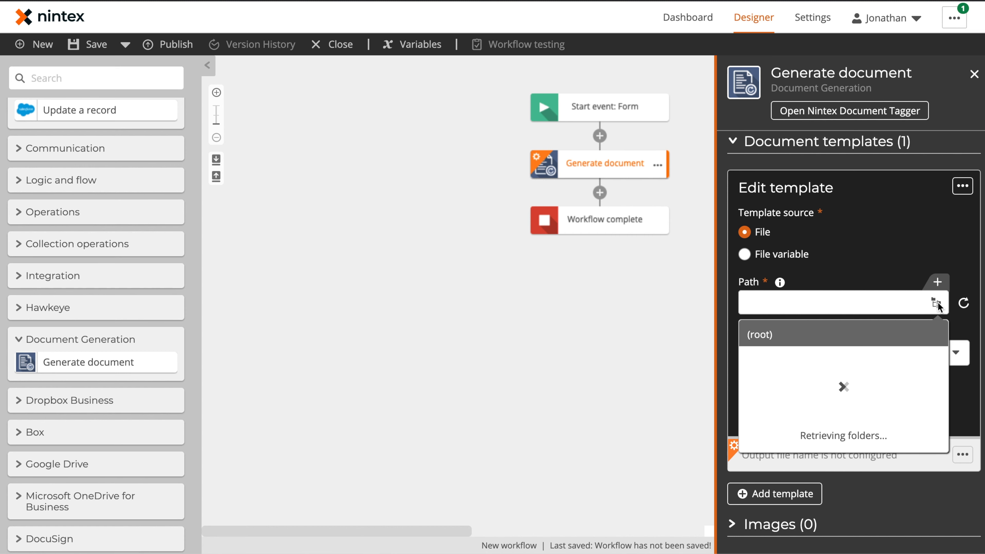
scroll(878, 411, "down", 5)
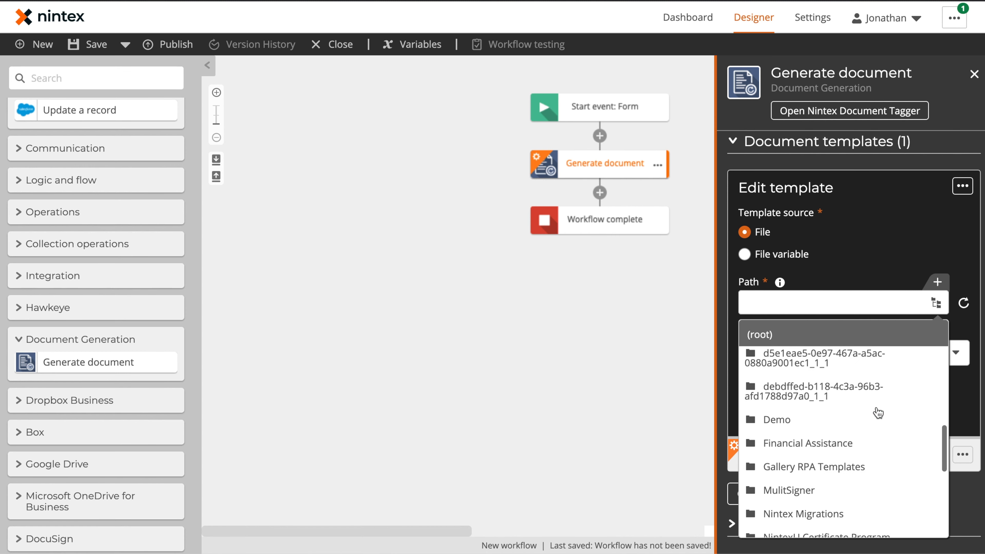
scroll(877, 416, "down", 5)
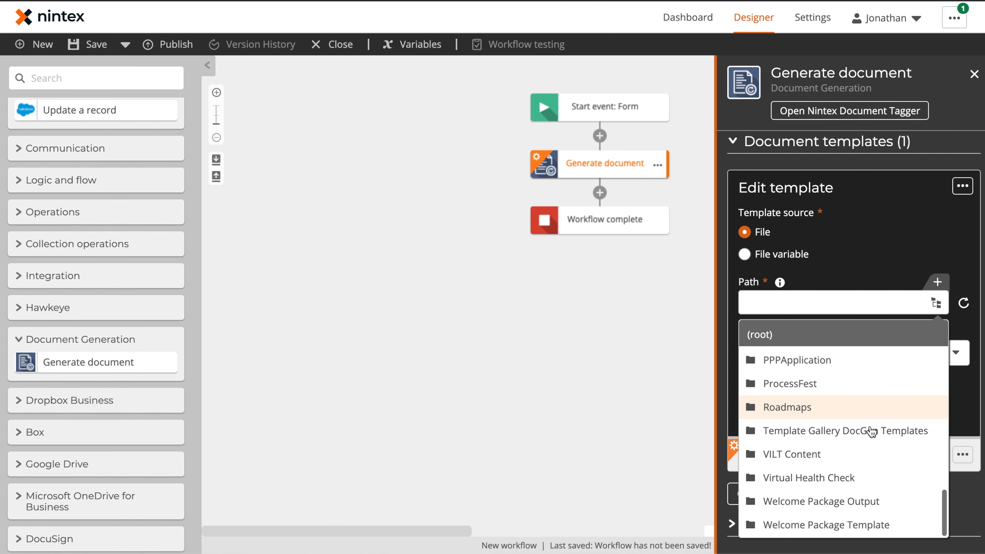
left_click(862, 430)
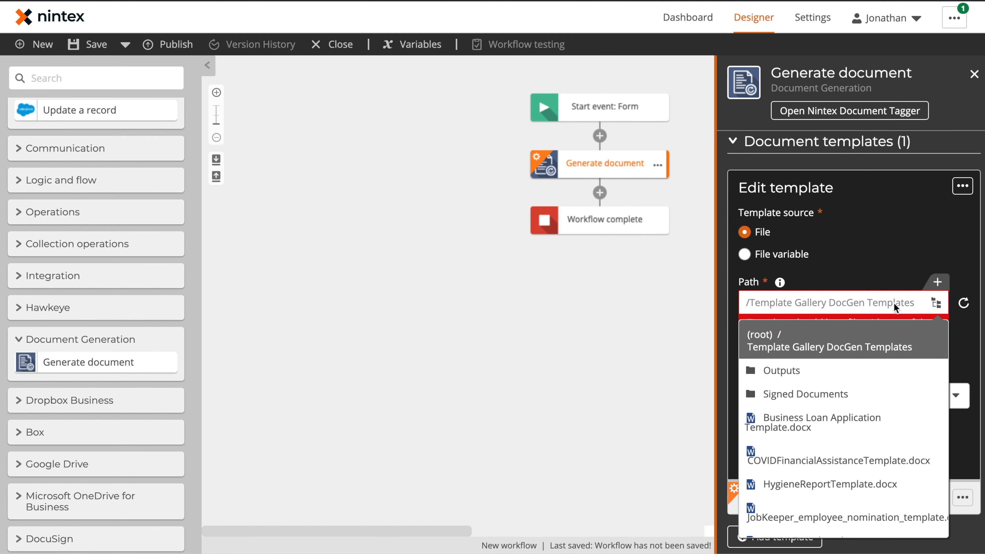
scroll(845, 410, "down", 3)
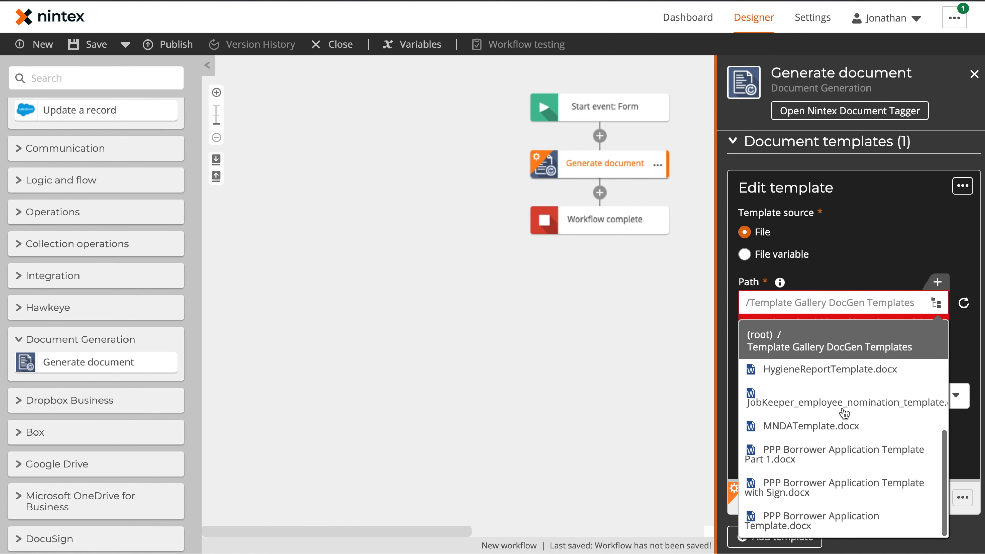
left_click(796, 427)
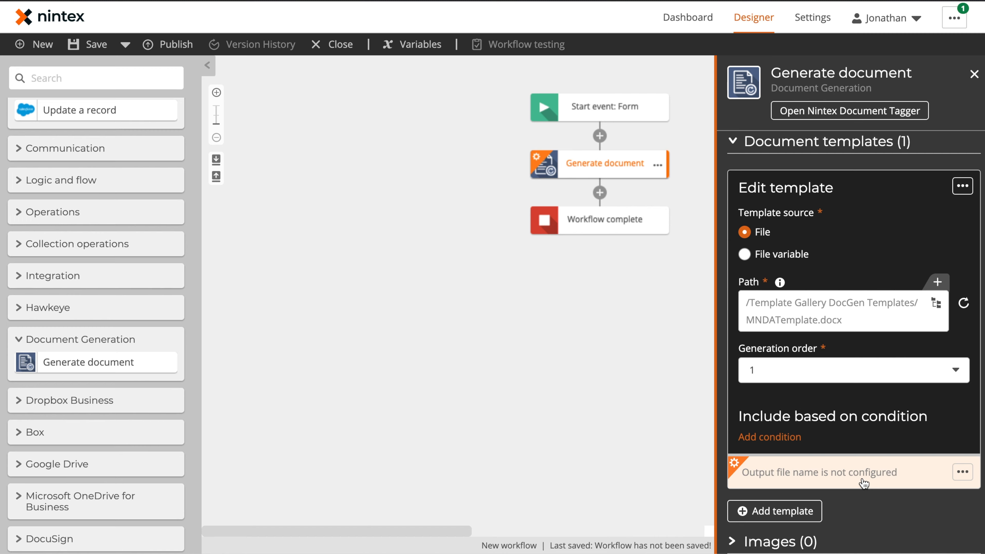
Name the output file Company Name + 'MNDA' and save it to the Outputs folder
left_click(864, 483)
left_click(942, 248)
left_click(257, 203)
left_click(403, 265)
type("MNDA")
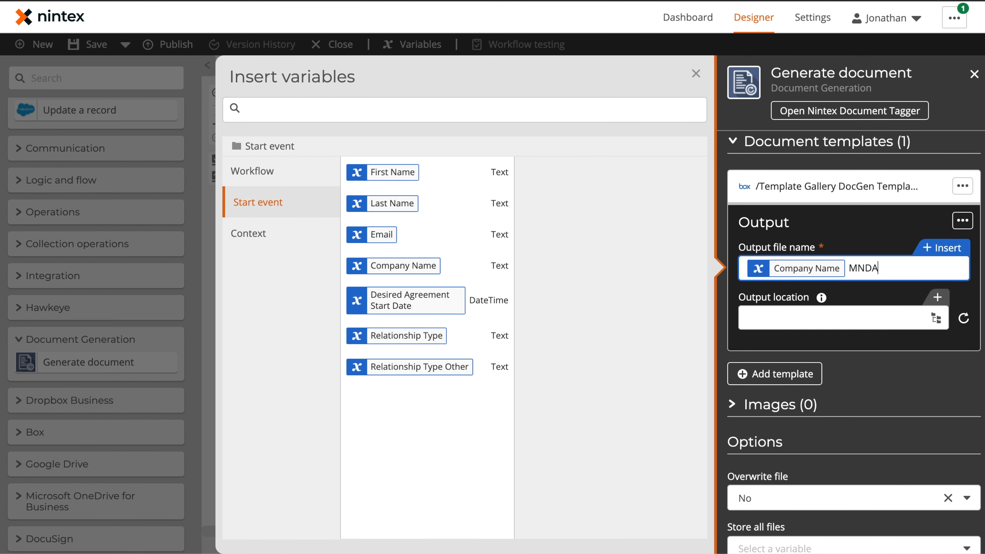
left_click(900, 324)
scroll(858, 434, "down", 5)
left_click(858, 451)
left_click(780, 372)
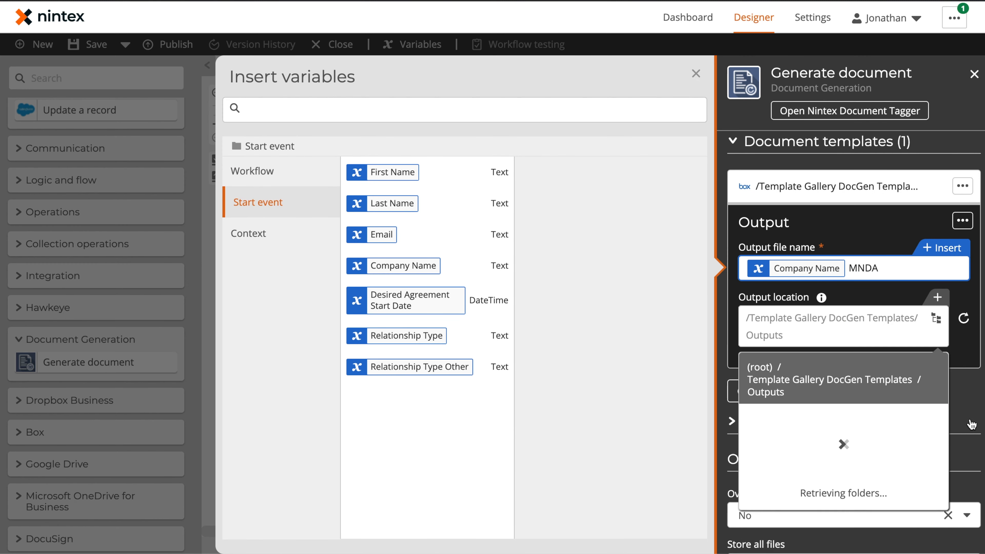
left_click(696, 74)
Store the generated paths in a new 'File Paths' collection variable
scroll(853, 272, "down", 2)
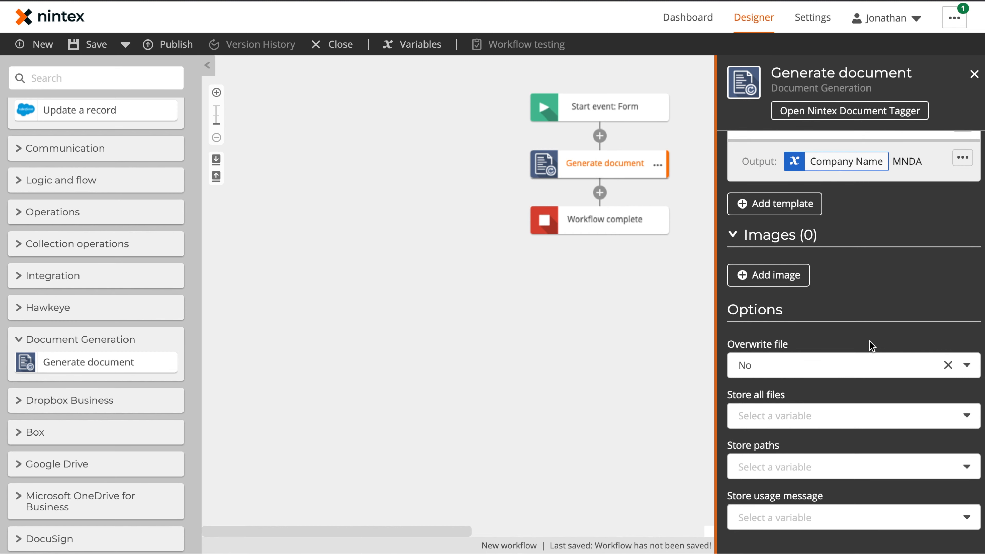
left_click(798, 468)
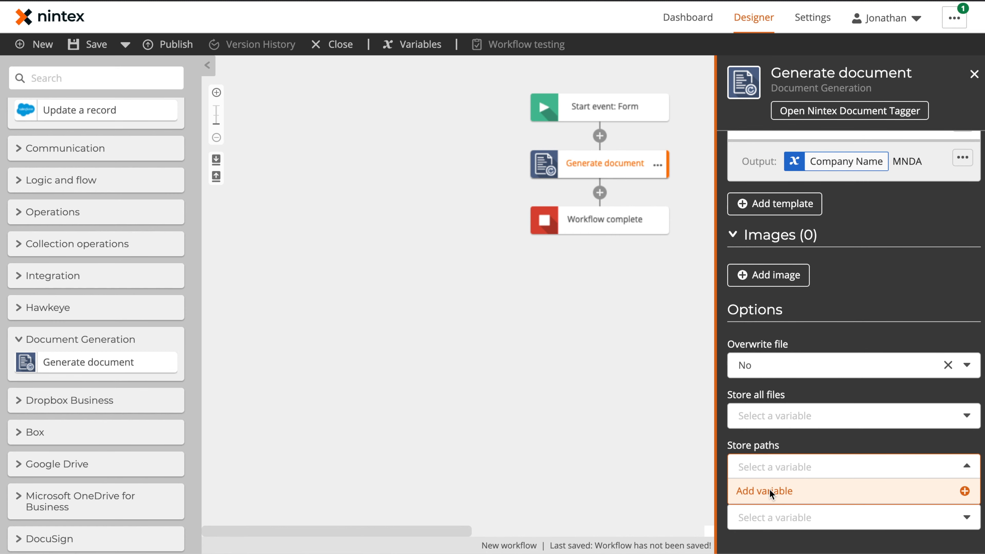
left_click(769, 489)
type("File Paths")
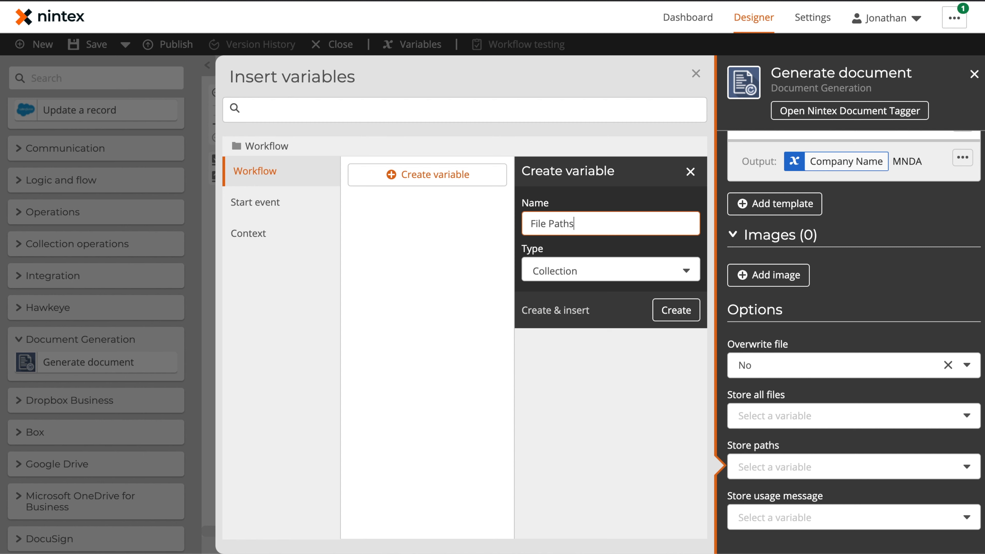
left_click(558, 312)
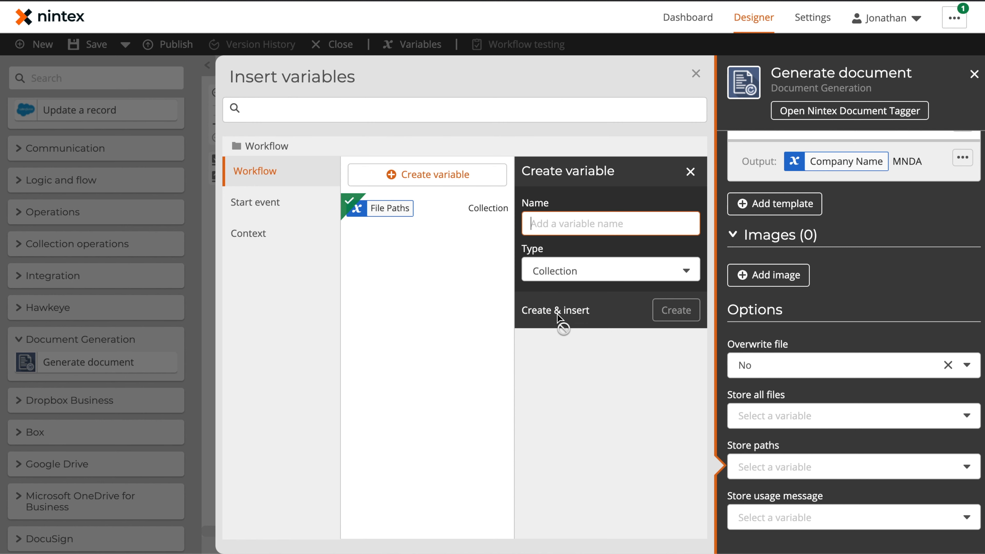
left_click(696, 74)
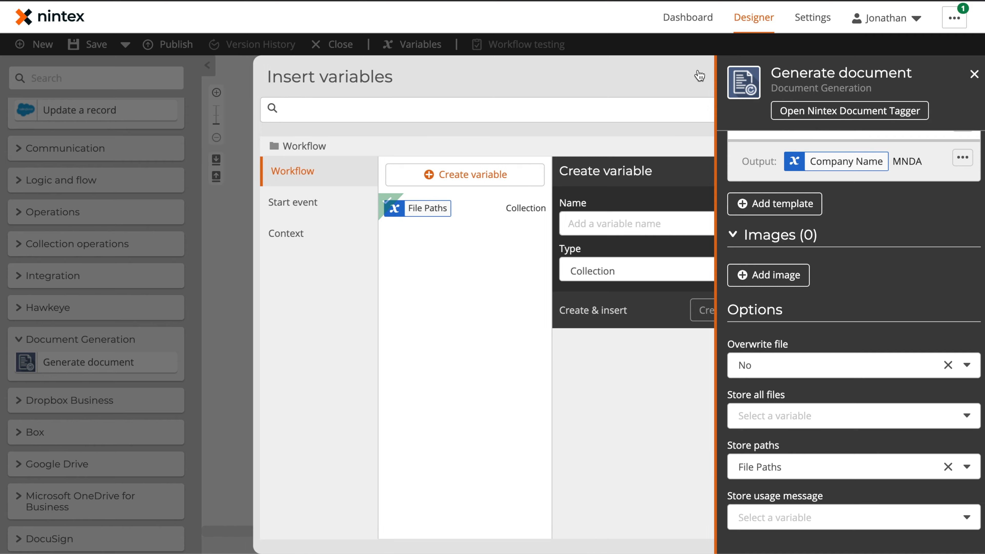
left_click(394, 216)
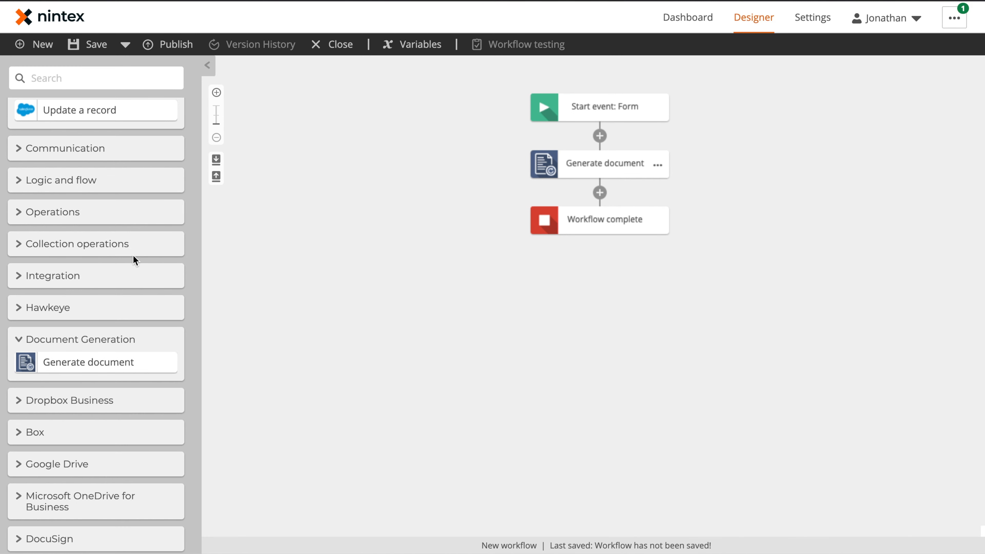
Add a Get item from collection step below Generate document, reading item 0 of File Paths
left_click(73, 248)
scroll(89, 260, "down", 3)
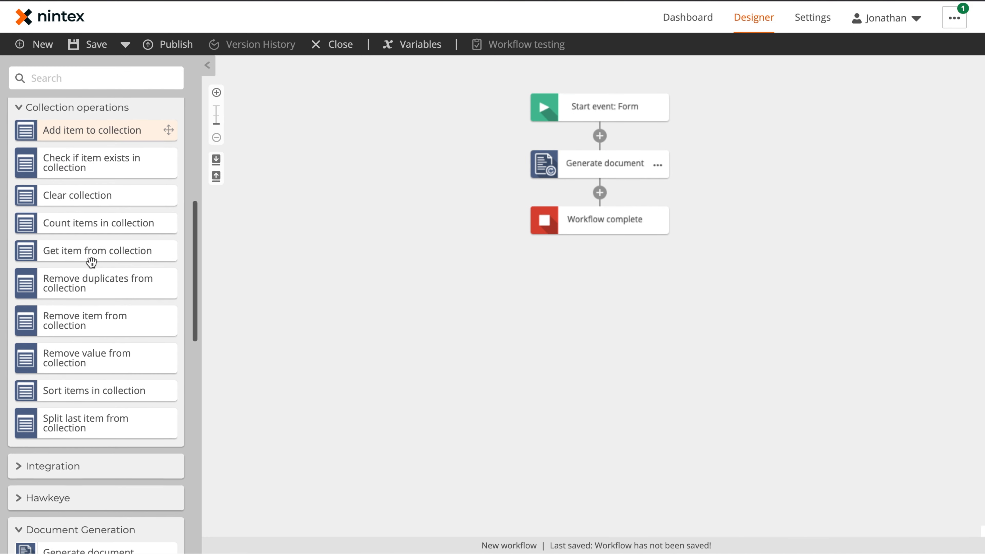
left_click_drag(84, 253, 621, 197)
left_click(599, 220)
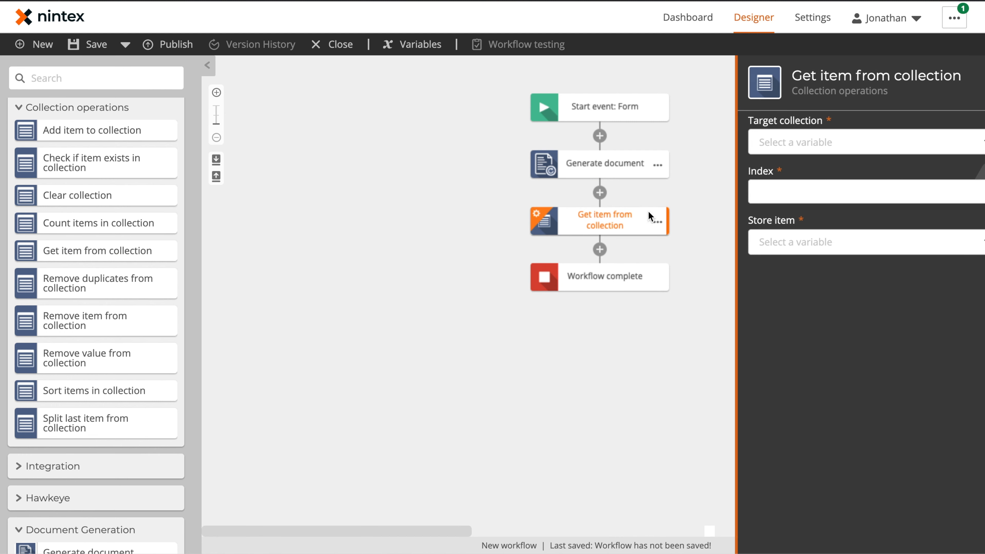
left_click(811, 145)
left_click(795, 189)
left_click(789, 191)
type("0")
Store the fetched item in a new 'File Path' text variable
left_click(797, 253)
left_click(773, 265)
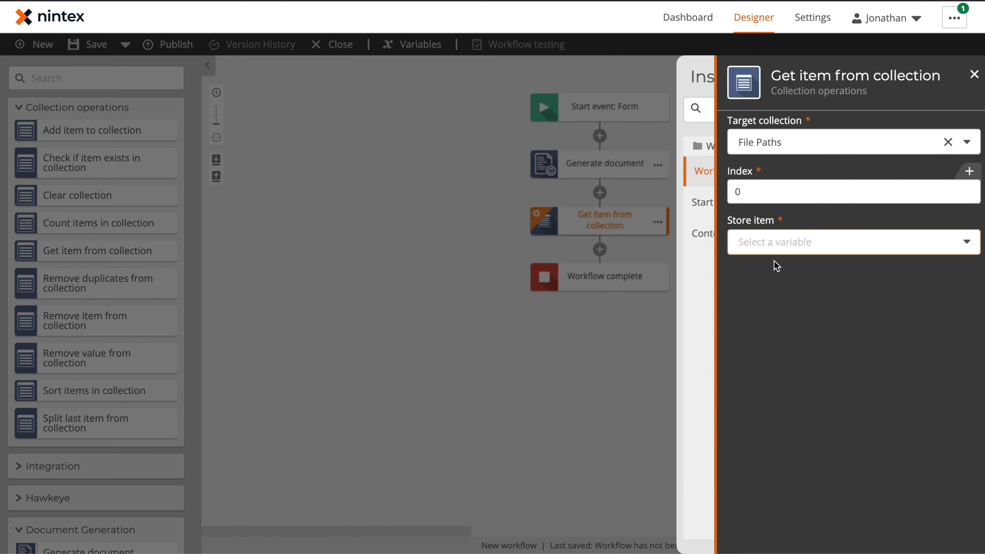
left_click(456, 179)
type("File Path")
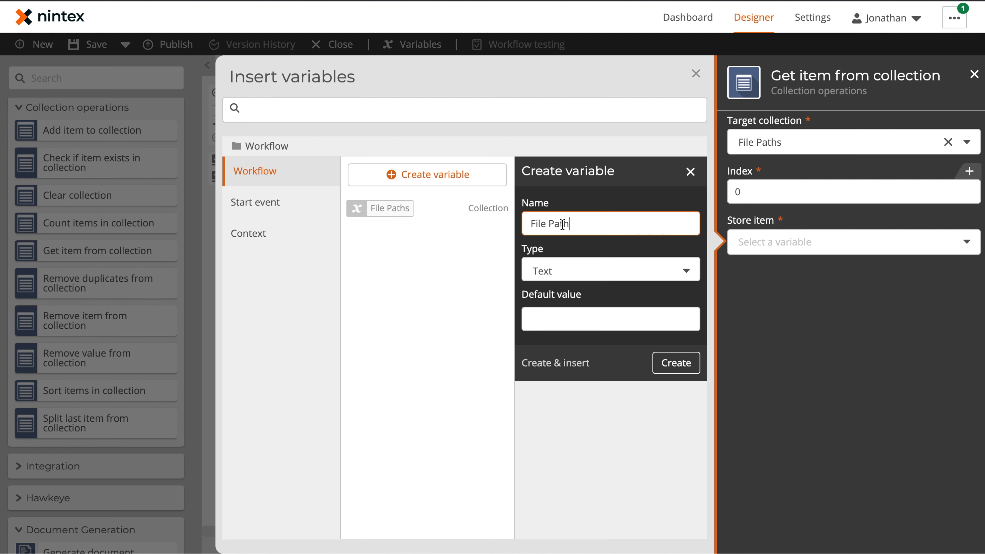
left_click(561, 365)
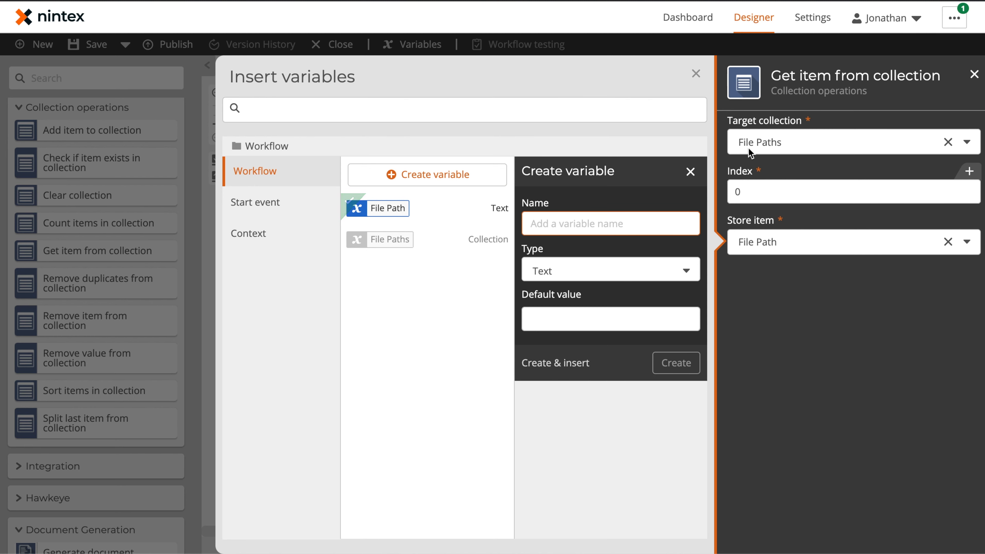
left_click(695, 71)
Rename the collection step to 'Get File Path'
left_click(657, 222)
left_click(686, 223)
type("Get File Path")
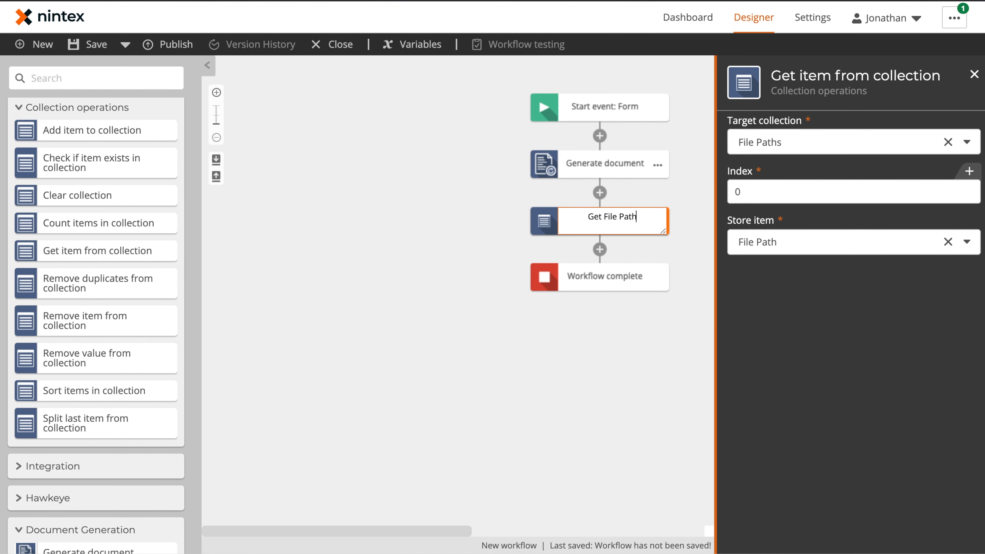
key("Return")
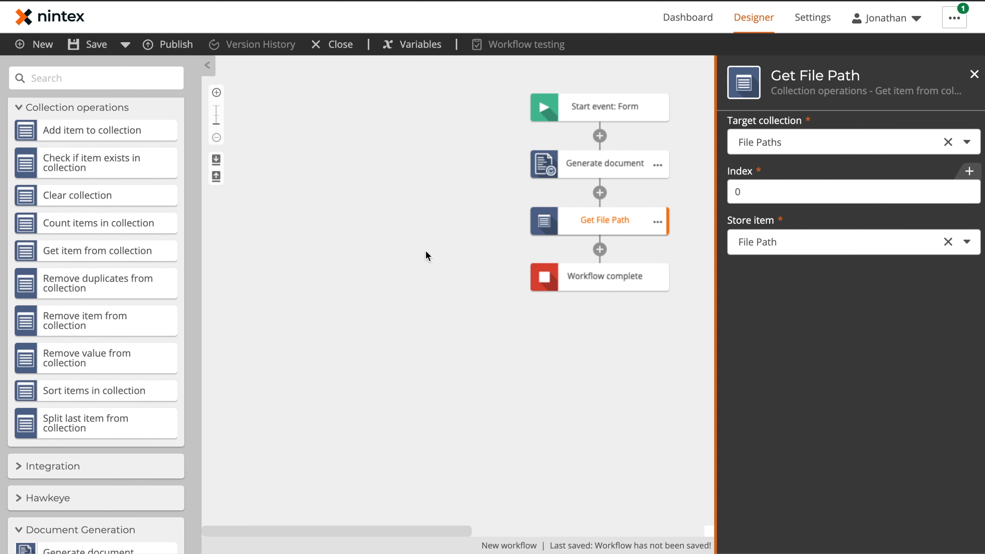
left_click(425, 252)
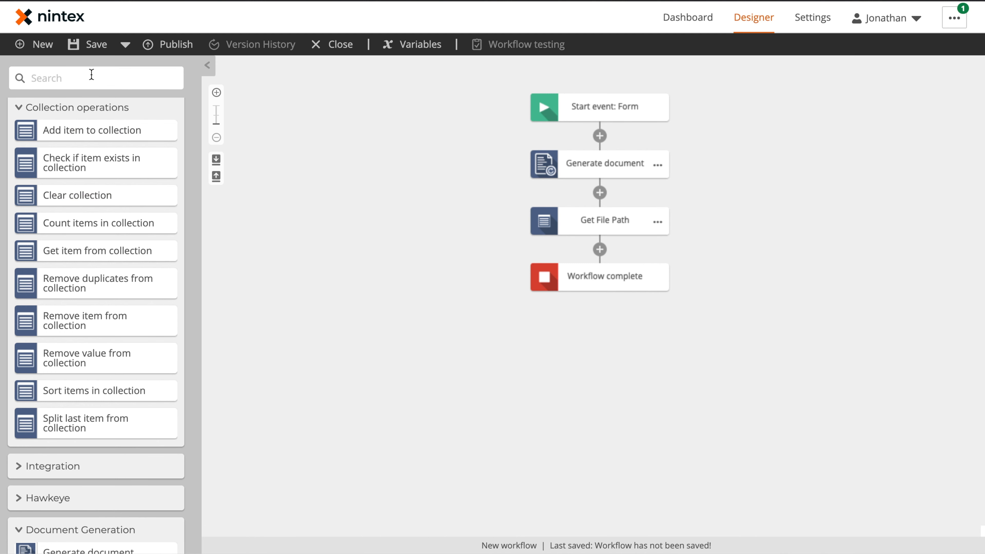
Search 'get sign' and place Nintex Sign Get signature below Get File Path
type("get ")
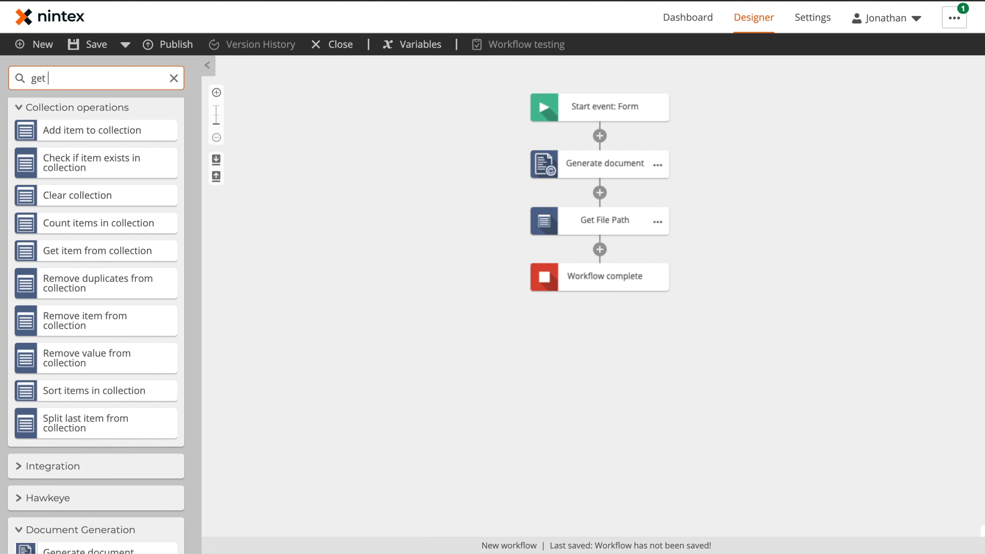
type("sign")
left_click_drag(96, 154, 612, 248)
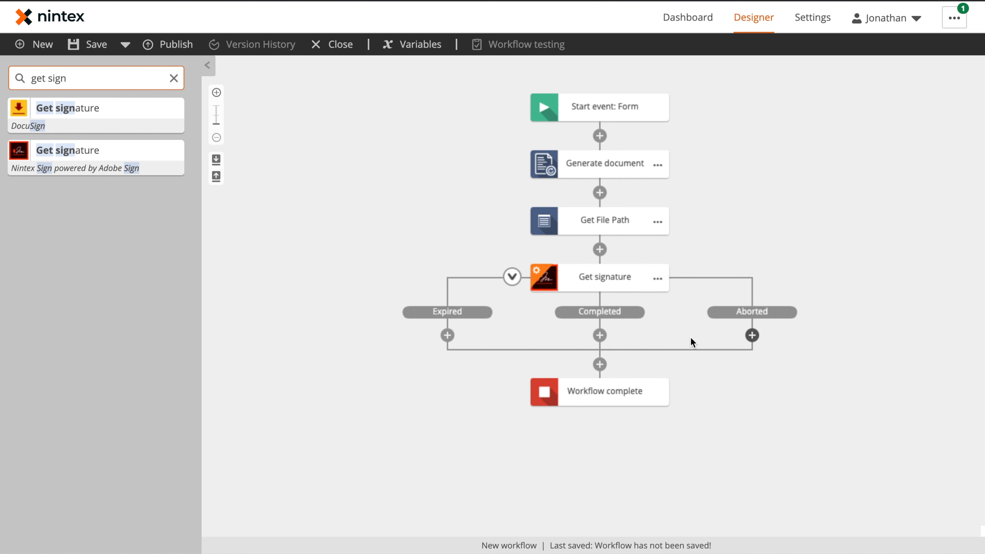
left_click(599, 277)
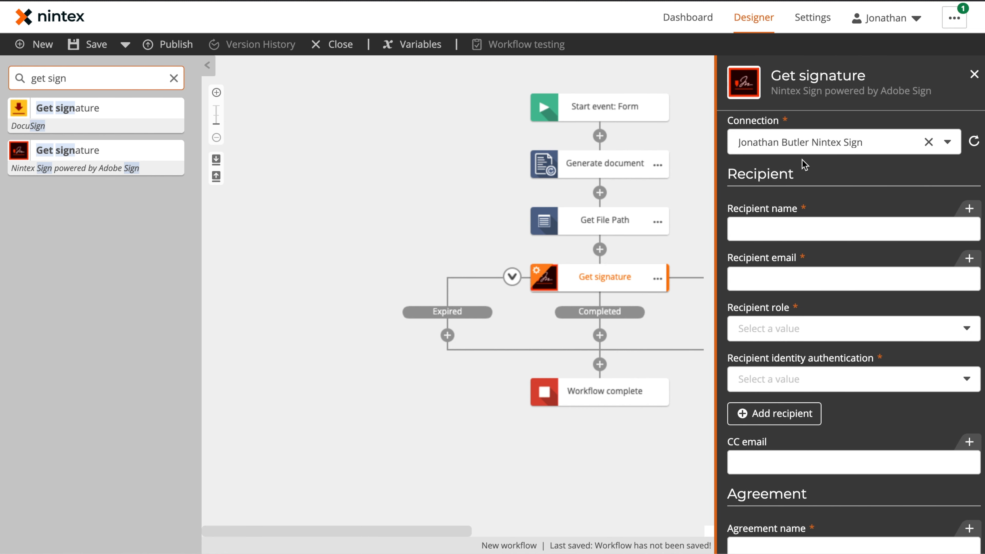
Set the recipient name to First Name and Last Name, and the email to the form's Email
left_click(828, 236)
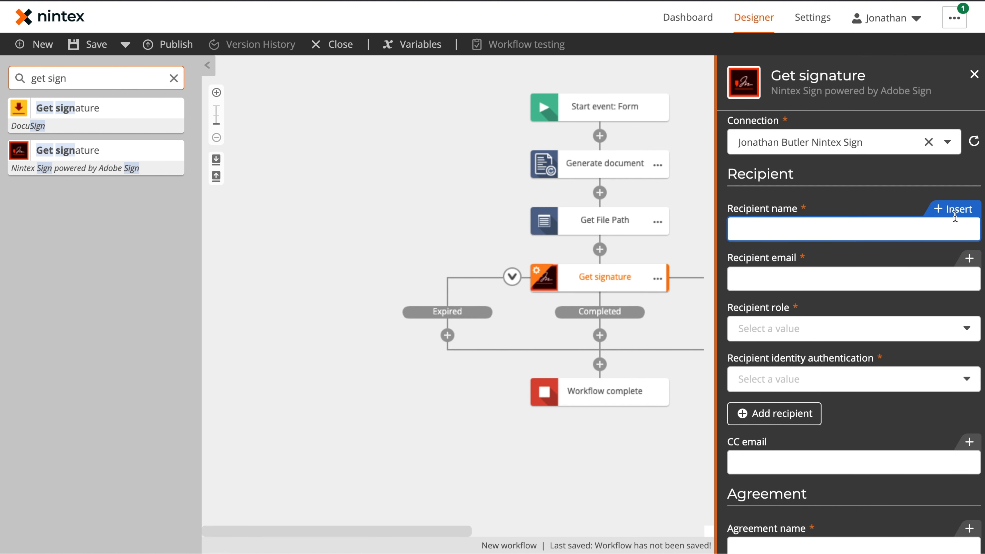
left_click(953, 210)
left_click(284, 199)
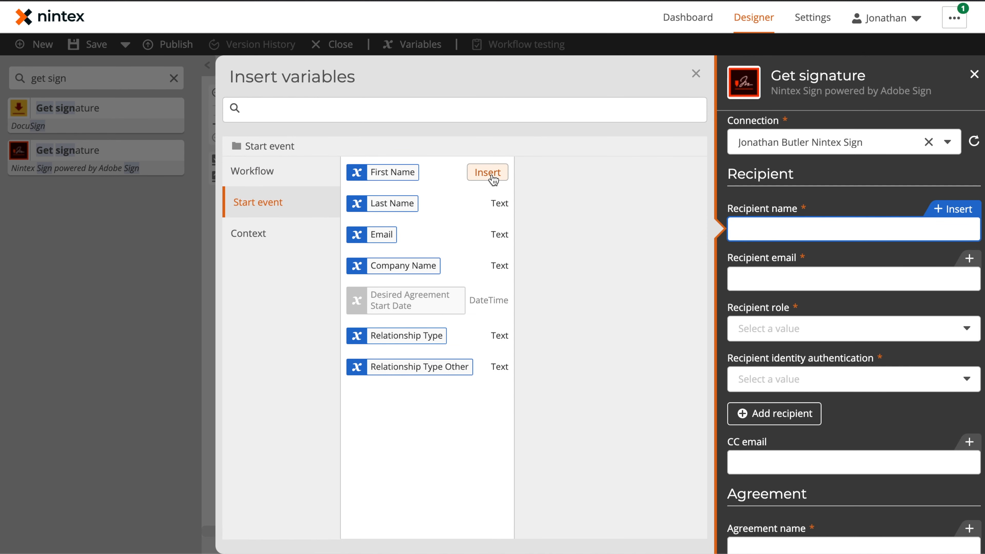
left_click(488, 173)
left_click(488, 204)
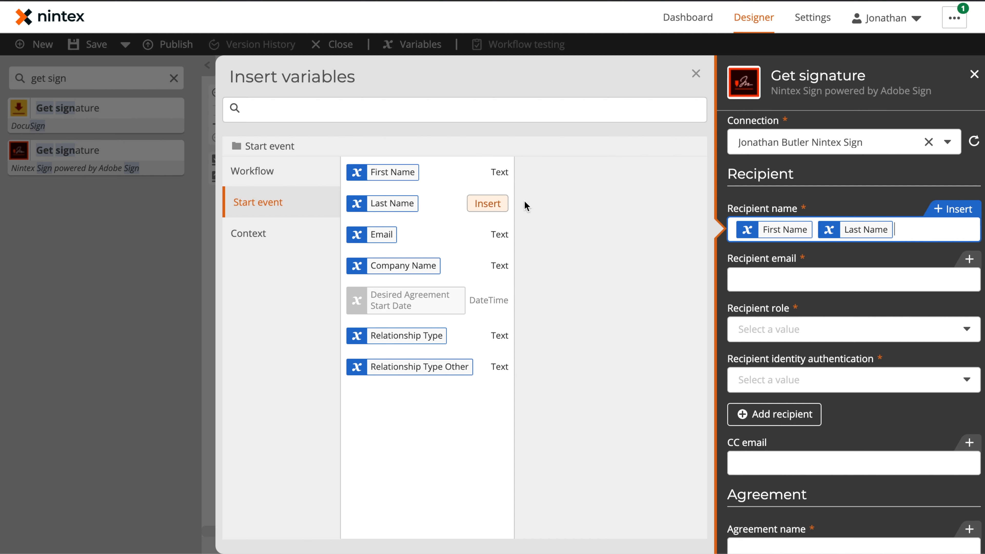
left_click(774, 277)
left_click(491, 235)
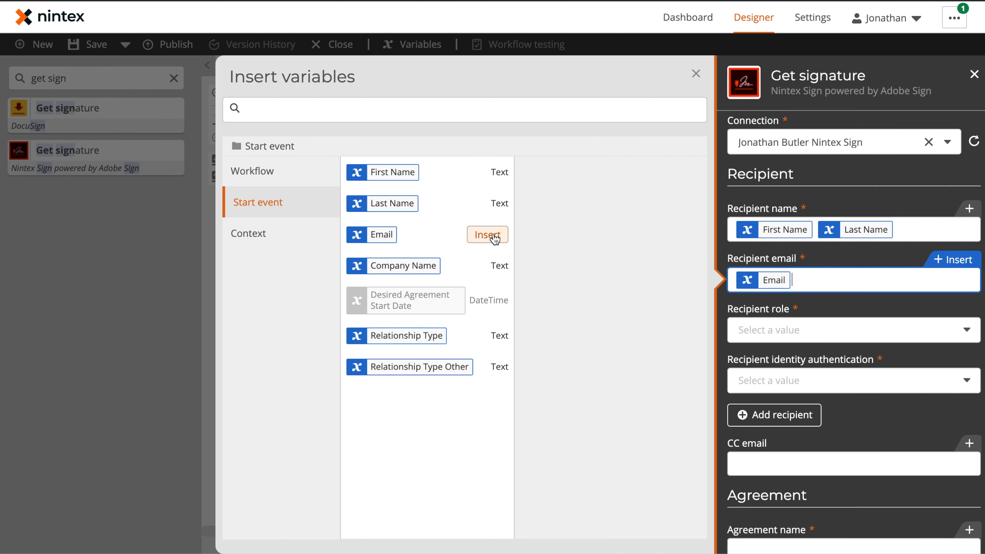
Make the recipient a Signer with Email identity authentication
left_click(780, 326)
left_click(776, 352)
left_click(775, 382)
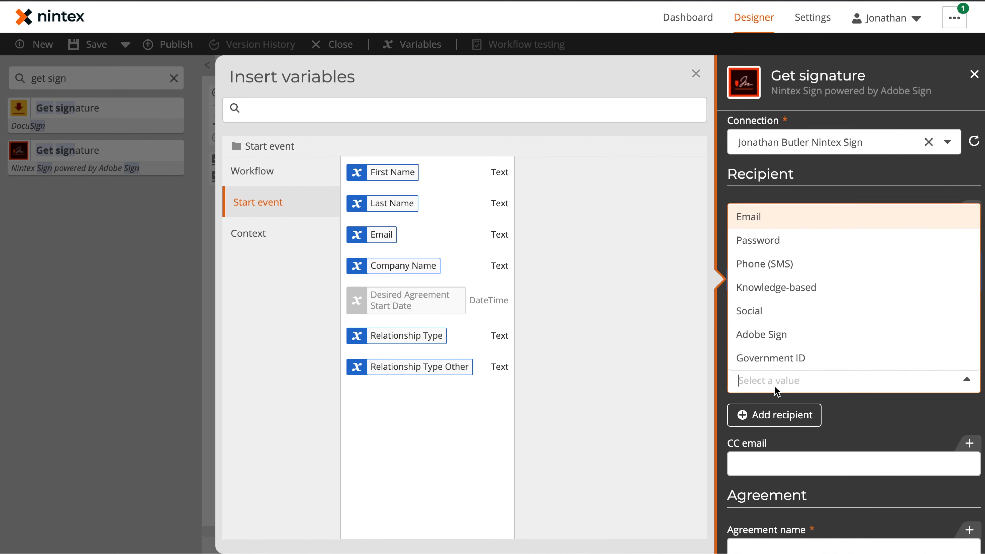
left_click(769, 217)
left_click(853, 396)
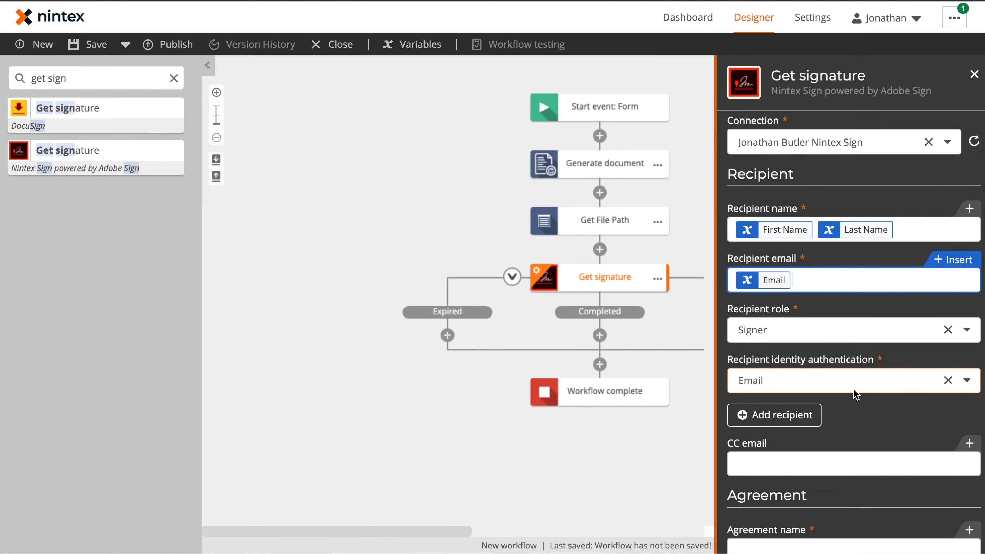
scroll(853, 400, "down", 3)
left_click(838, 403)
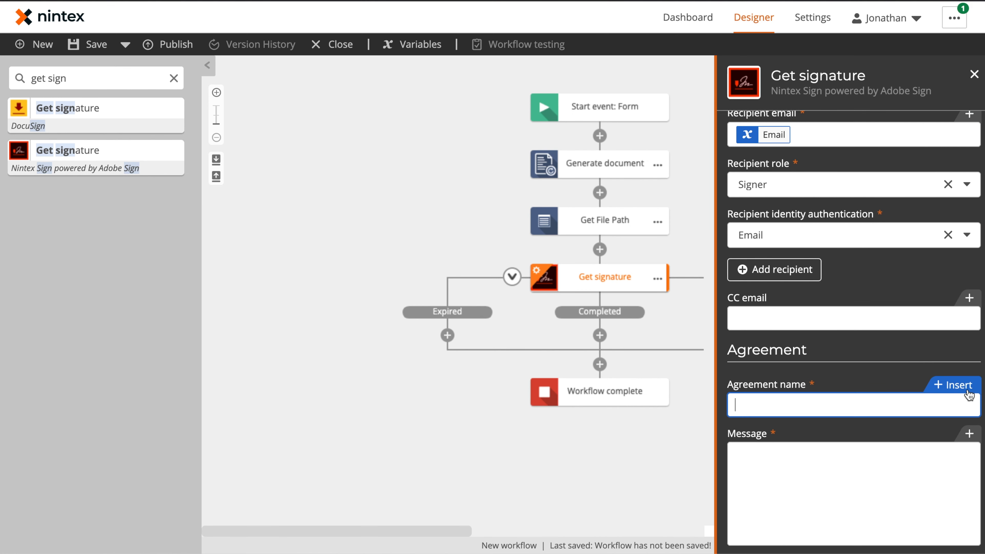
Set the agreement name to Company Name plus 'MNDA'
left_click(961, 391)
left_click(295, 200)
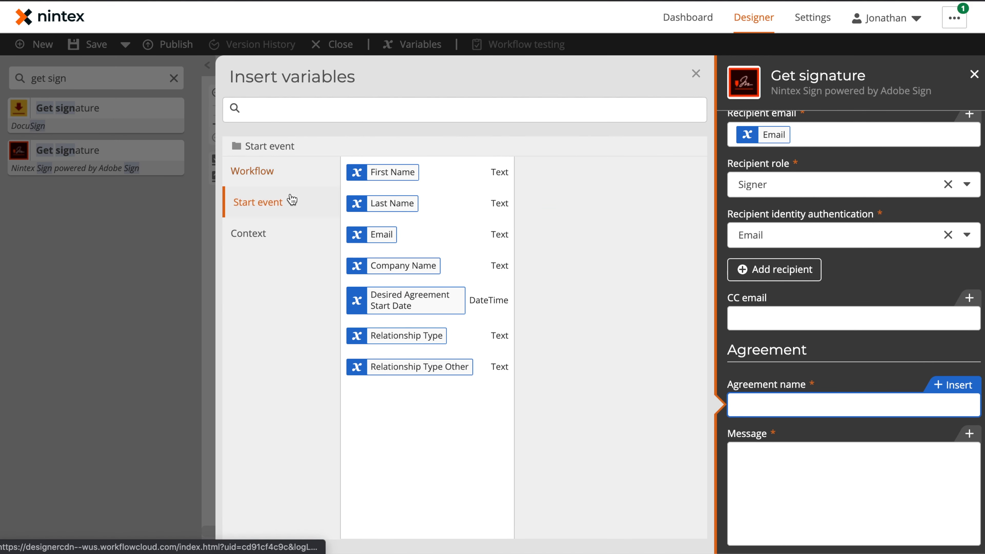
left_click(488, 265)
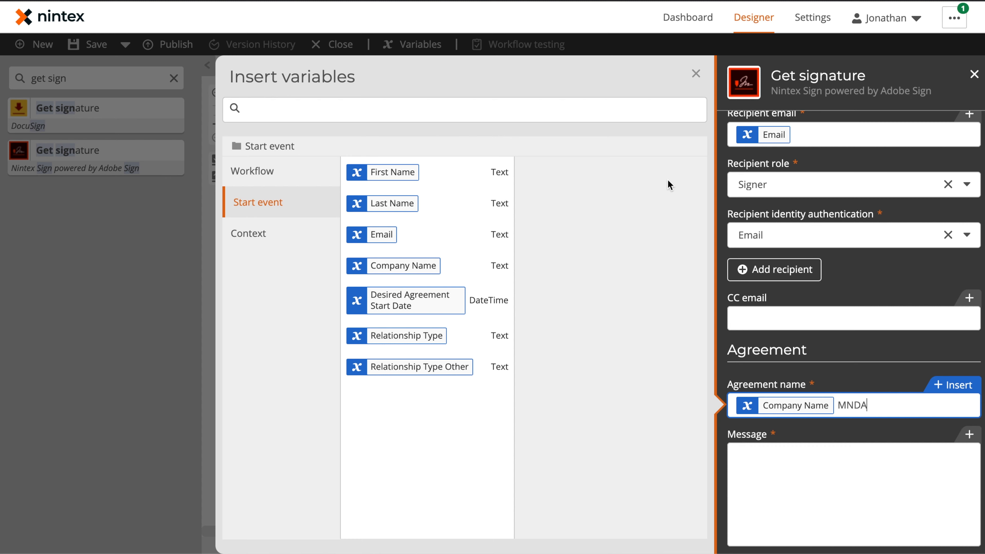
scroll(823, 369, "down", 3)
Write the message 'Hi First Name, please sign the attached documents, a copy of which will be kept on file for you.'
left_click(814, 396)
left_click(942, 305)
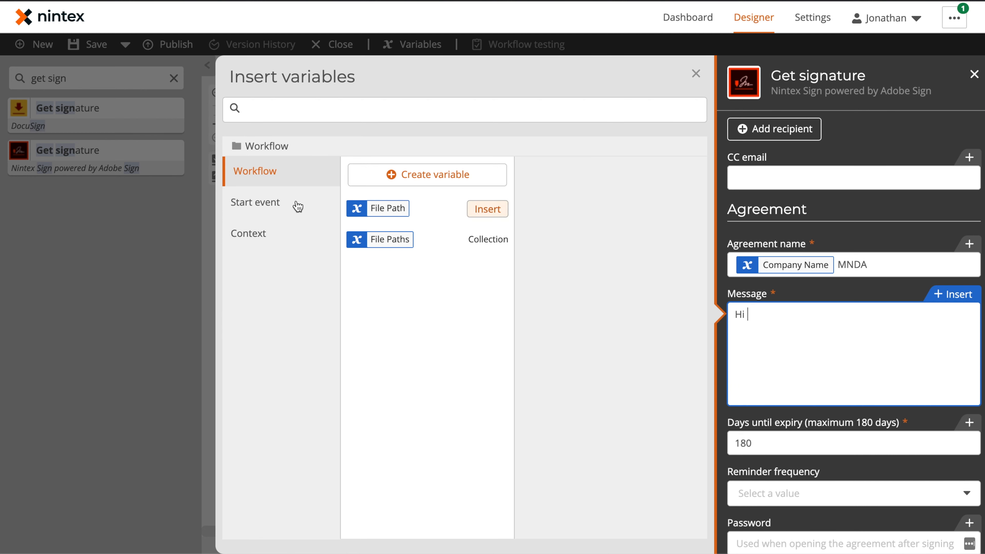
left_click(262, 202)
left_click(485, 175)
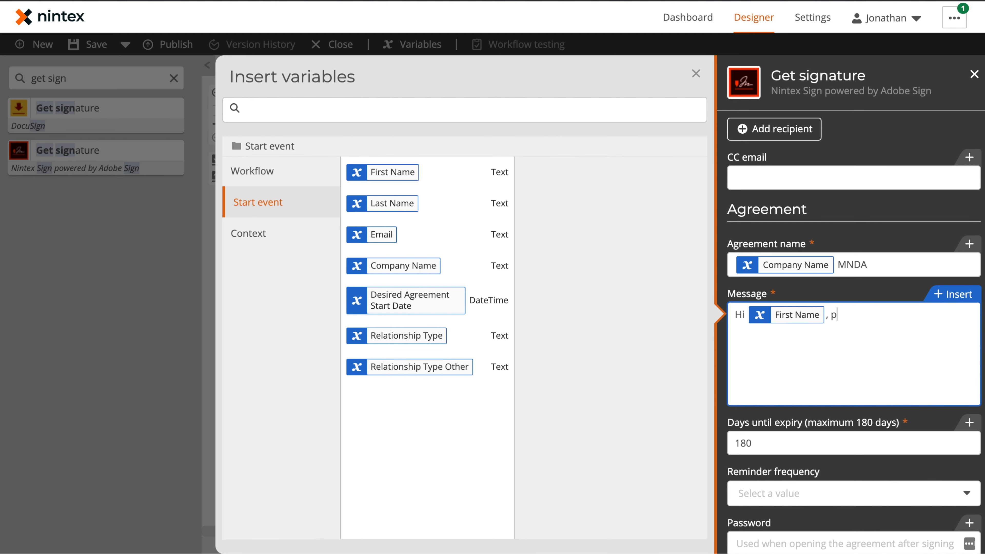
type(", please sign the attached documents, a copy of which will be kept on file for you.")
scroll(893, 399, "down", 5)
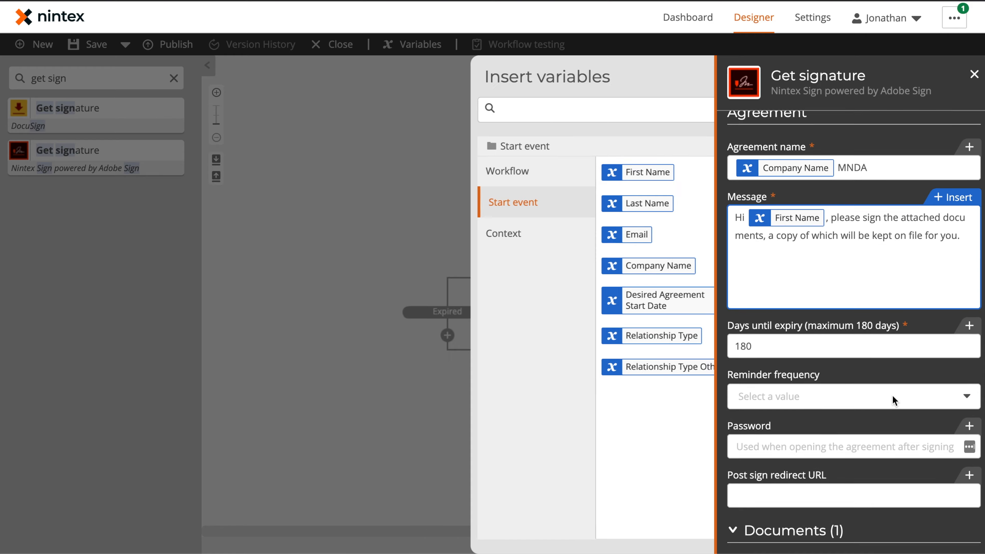
scroll(893, 399, "down", 6)
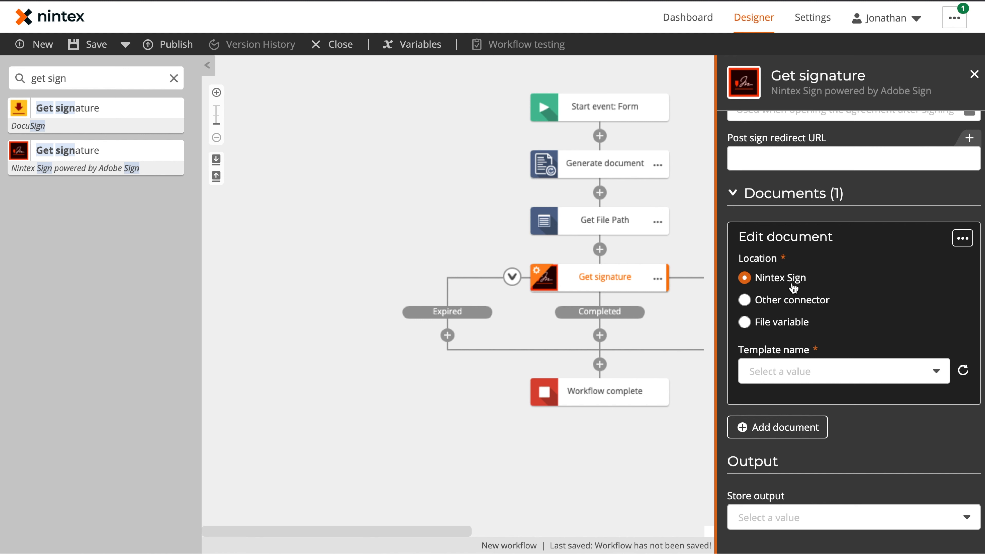
Set Get signature's document to come from the Box connector at the File Path variable
left_click(794, 305)
left_click(834, 383)
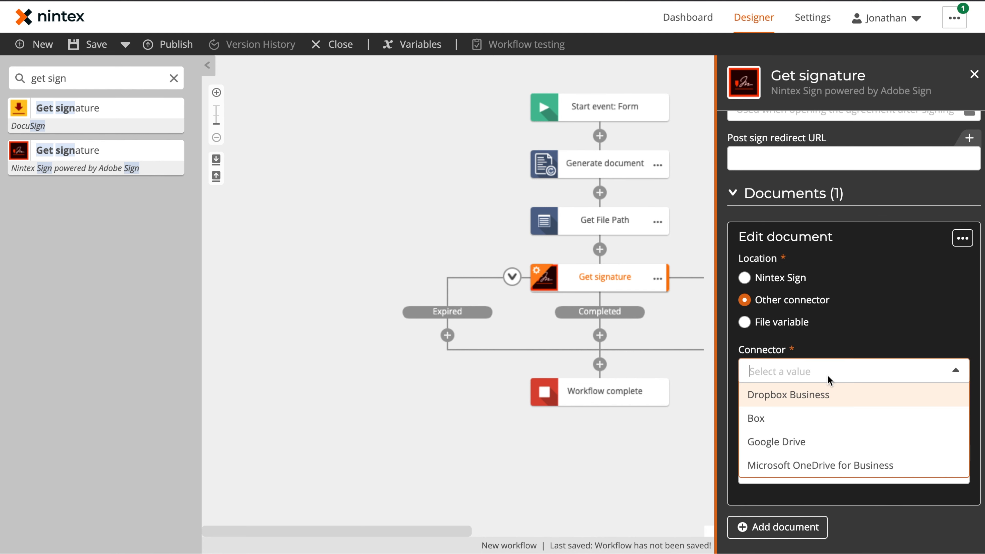
left_click(814, 418)
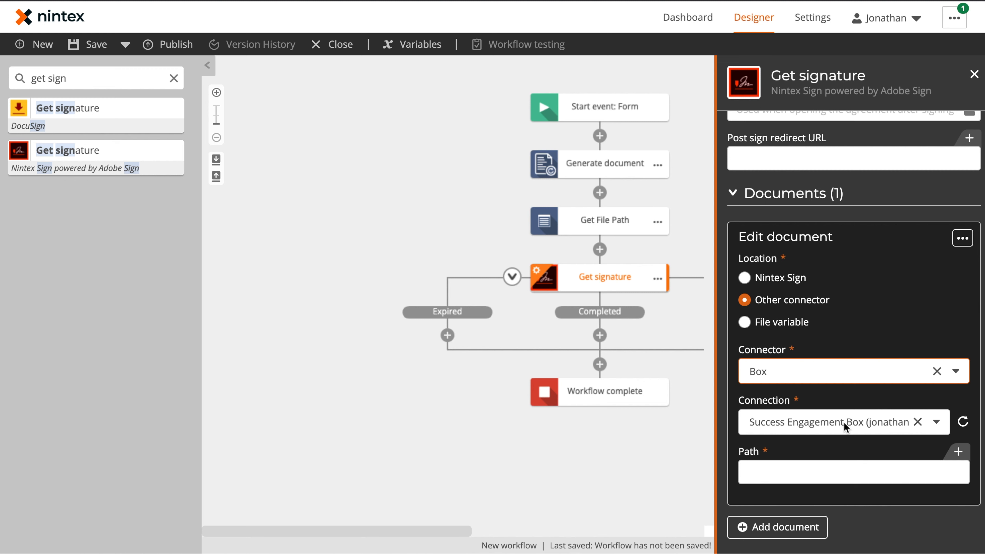
scroll(846, 427, "down", 3)
left_click(948, 359)
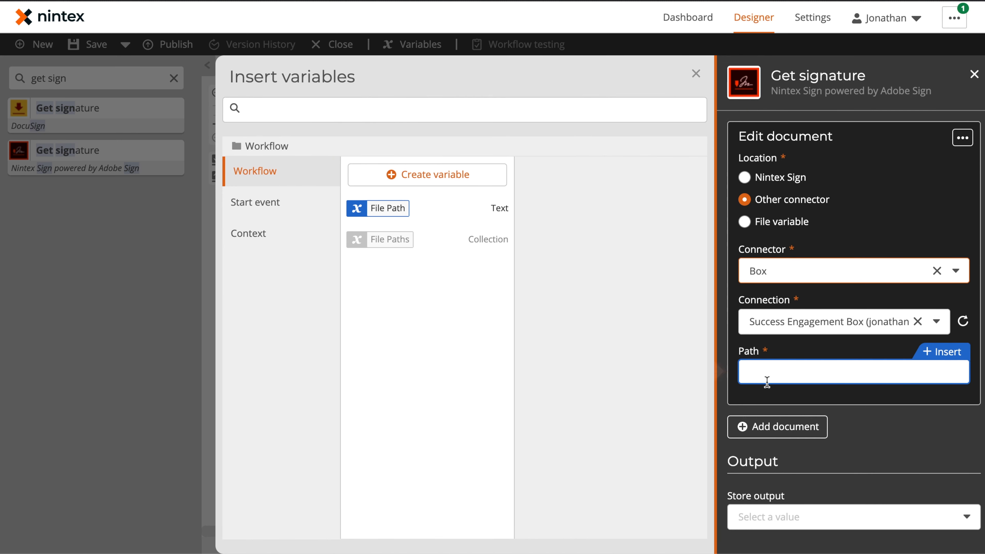
left_click(497, 211)
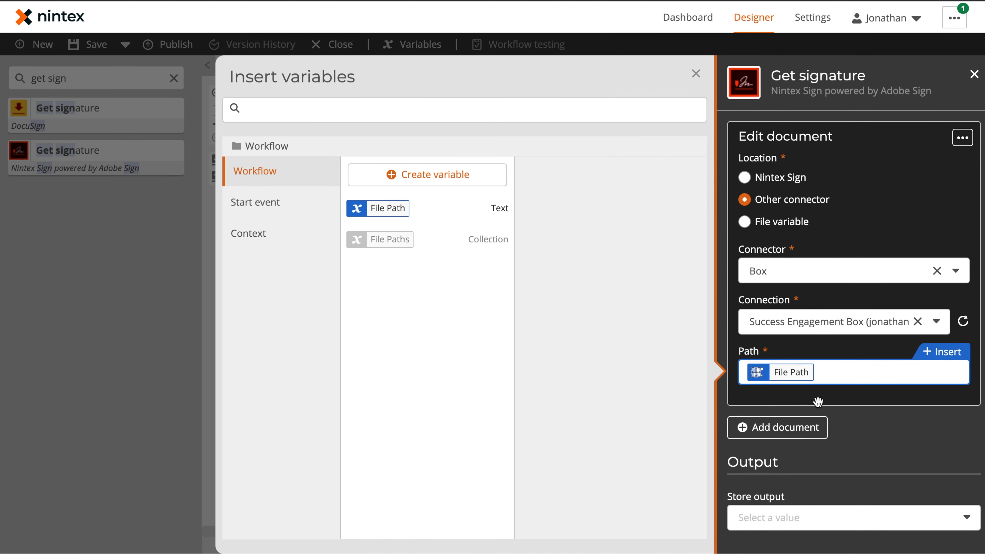
left_click(892, 139)
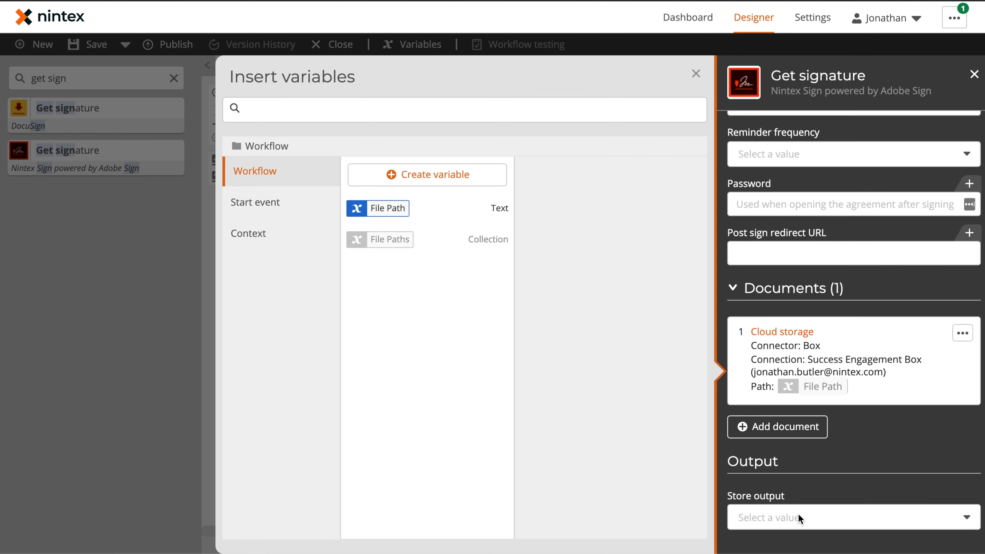
Store the output Agreement ID in a new variable named Agreement ID
left_click(808, 520)
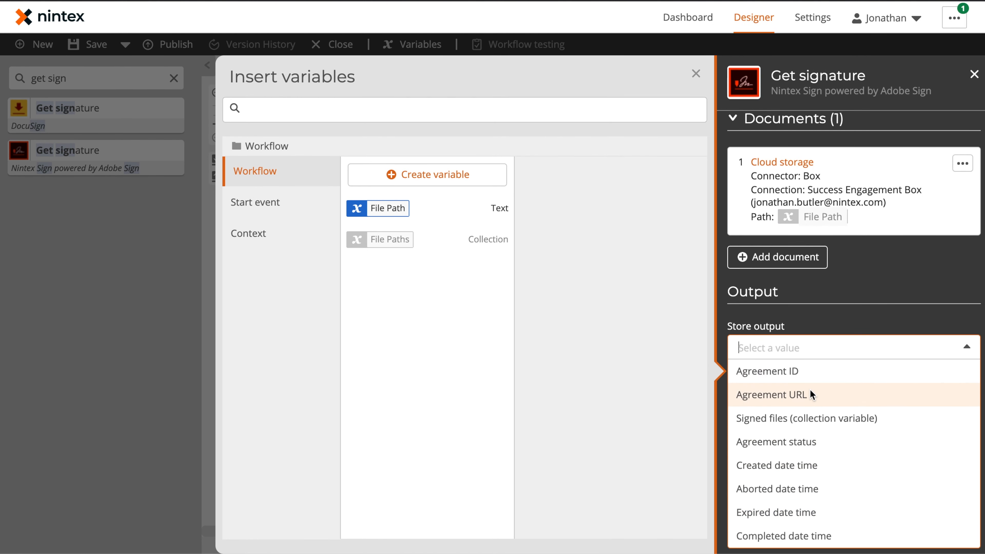
left_click(760, 372)
left_click(764, 511)
type("Agreement ID")
left_click(676, 363)
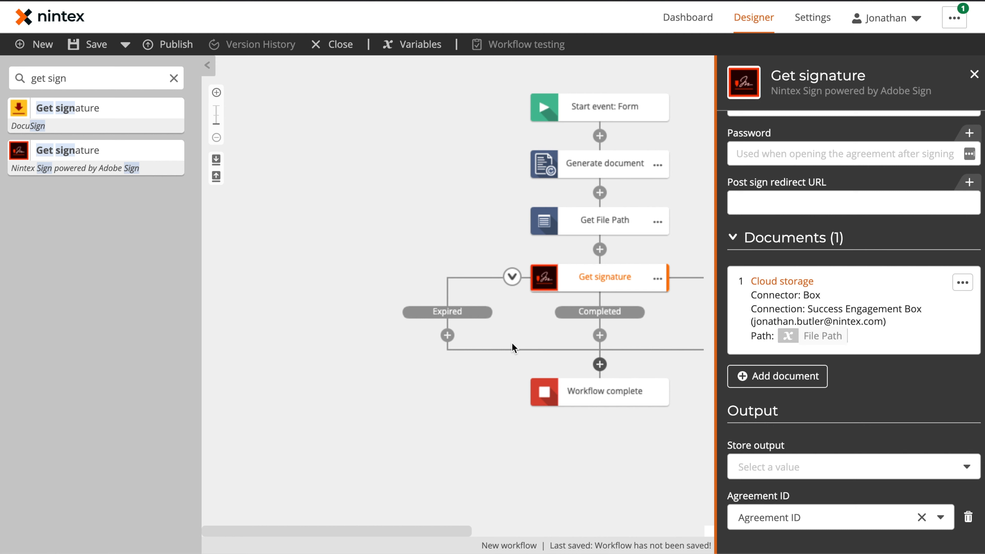
left_click(458, 399)
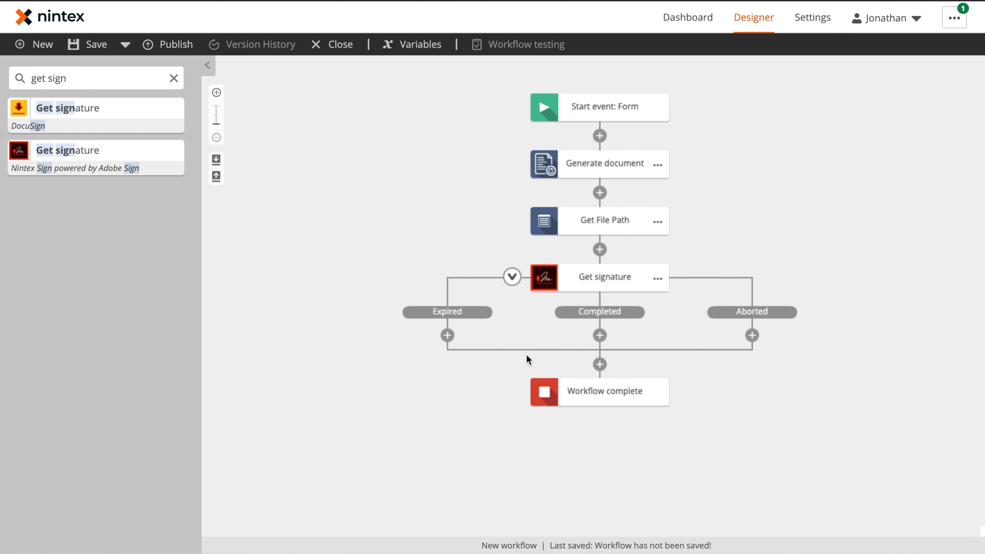
Add a Send an email action to the Expired branch and paste a copy onto the Aborted branch
left_click(173, 78)
left_click(66, 337)
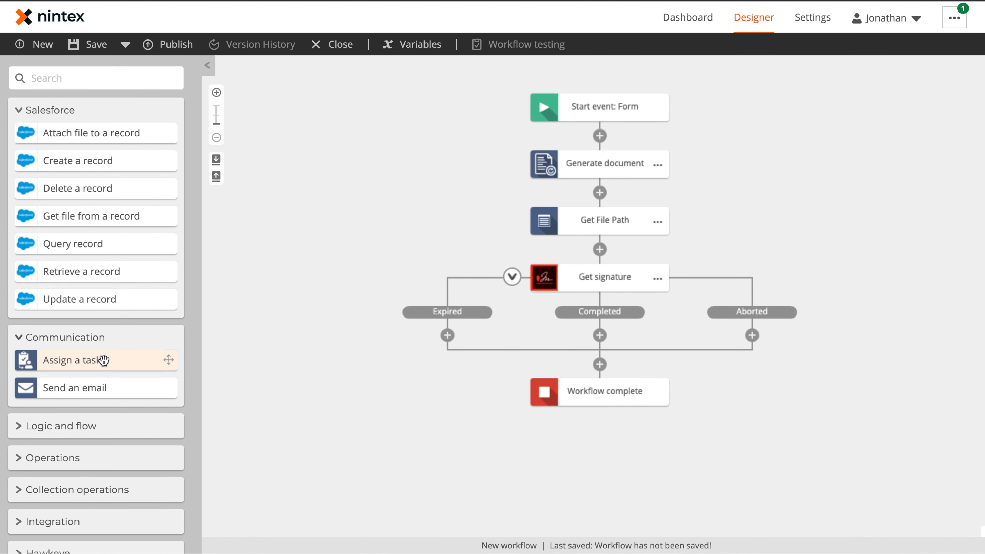
left_click_drag(92, 386, 451, 332)
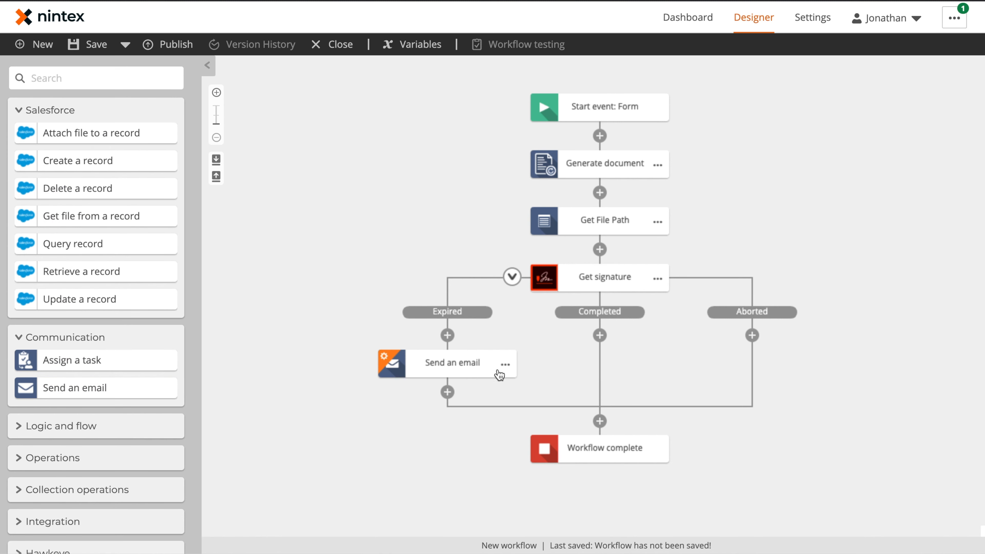
left_click(512, 367)
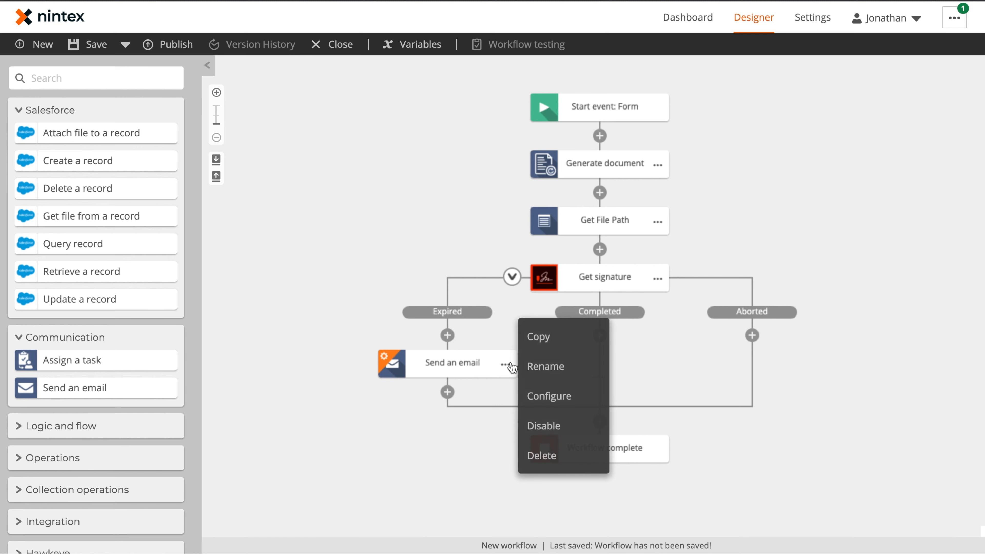
left_click(556, 344)
left_click(753, 336)
left_click(766, 349)
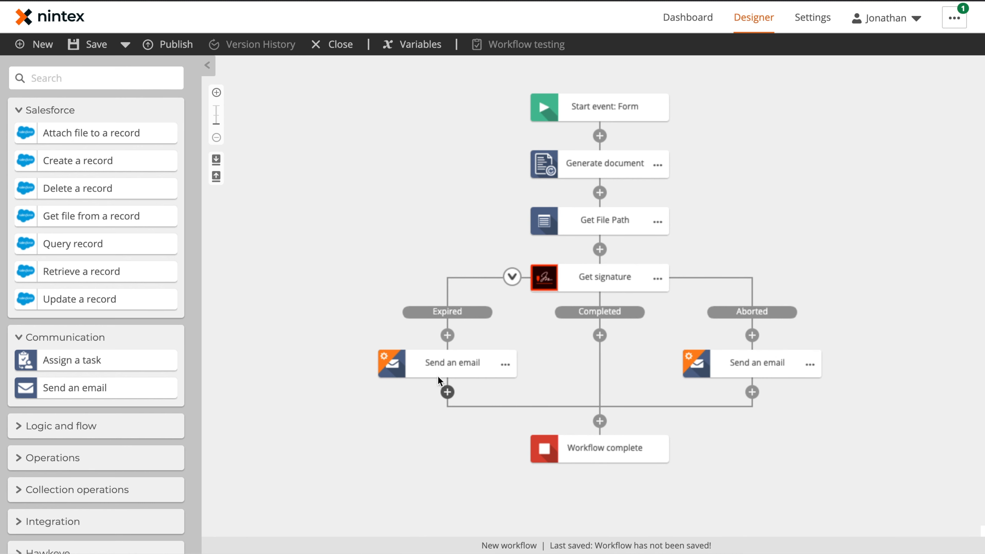
Address the Expired email to the form's Email with subject 'Expired MNDA Request'
left_click(456, 364)
left_click(794, 139)
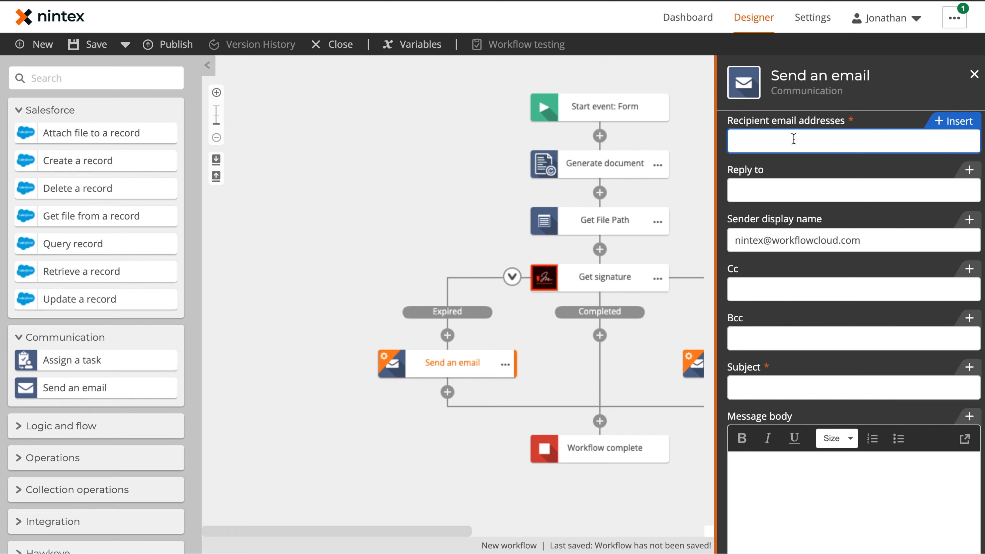
left_click(956, 121)
left_click(382, 235)
left_click(784, 390)
type("Expired MNDA Request")
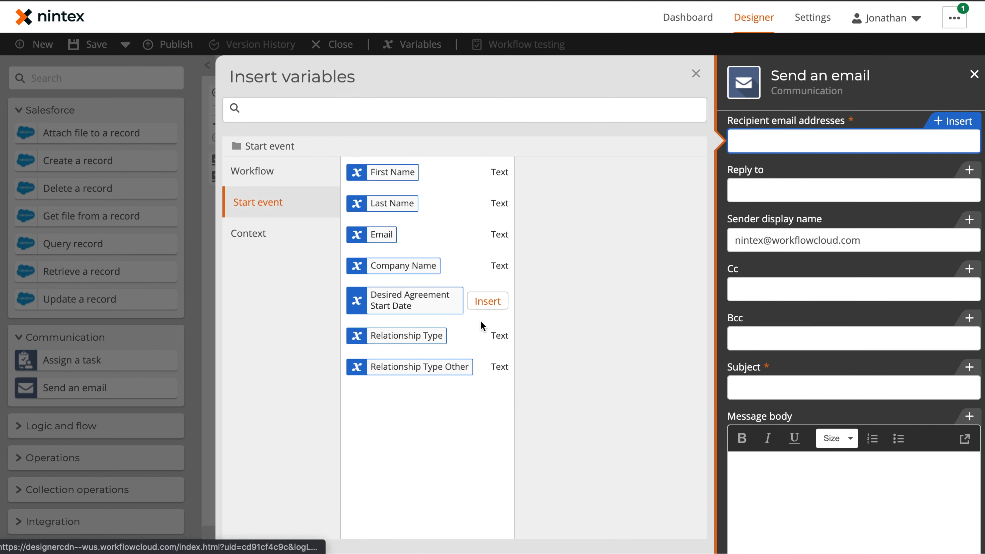
Address the Aborted email to the submitter's Email with subject 'Aborted MNDA Request'
left_click(382, 235)
left_click(777, 385)
type("Abort")
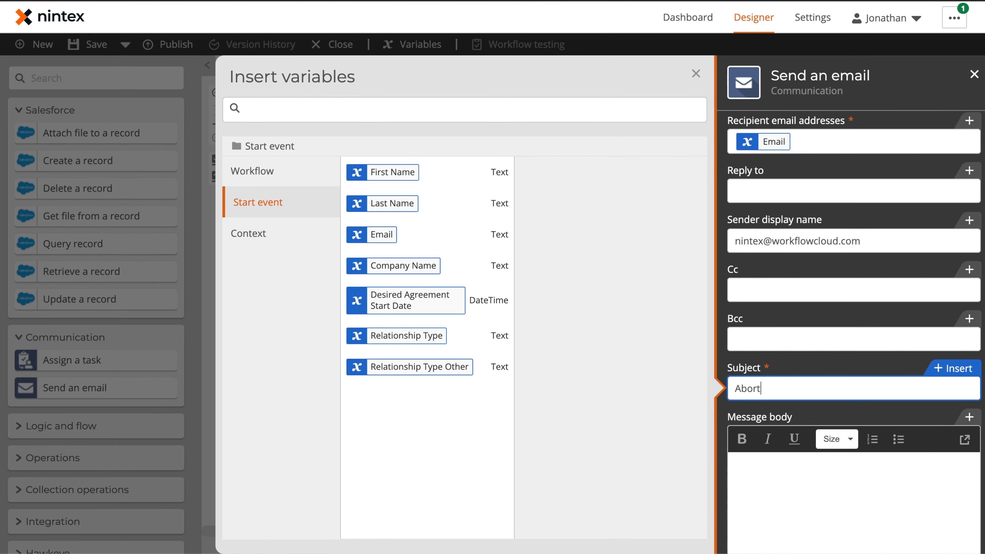
type("ed MNDA Request")
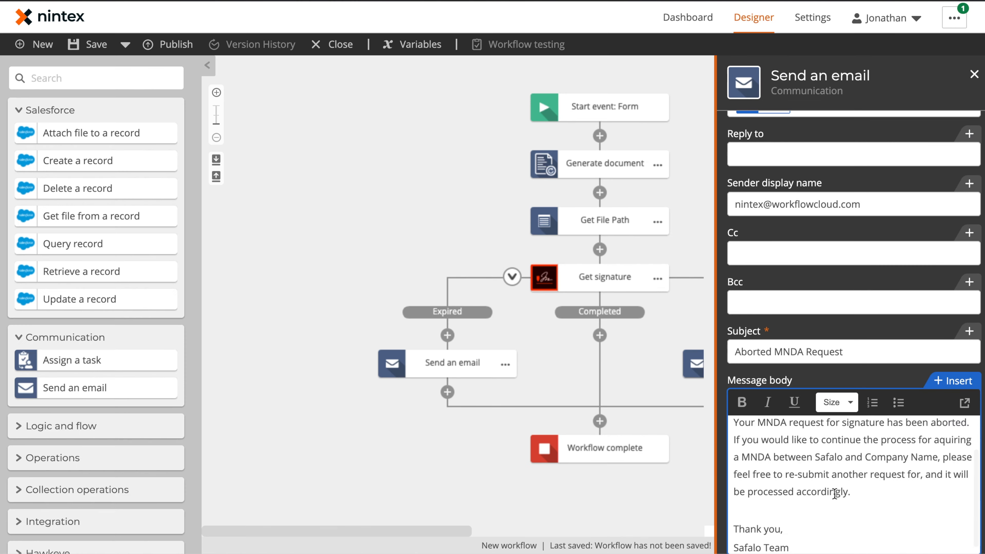
scroll(853, 505, "down", 2)
left_click(613, 346)
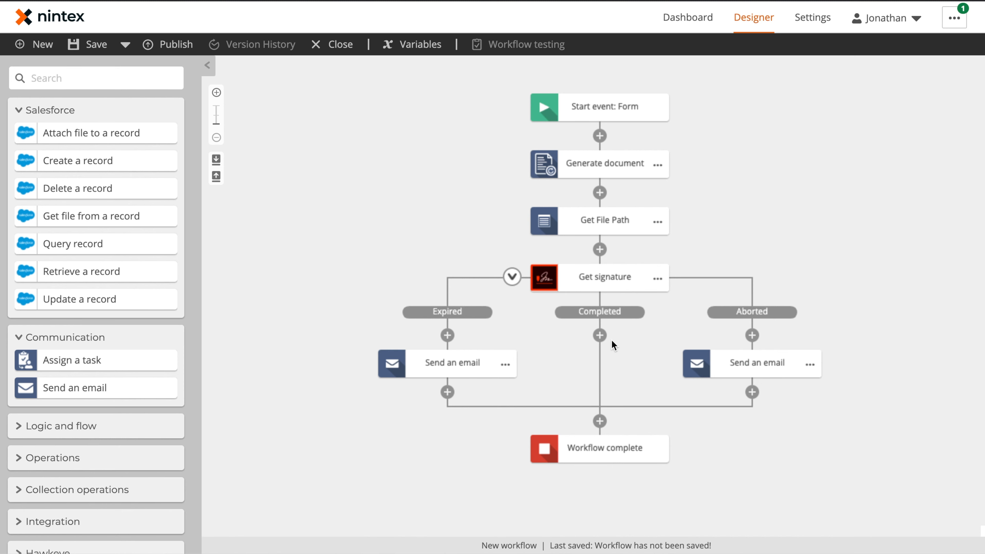
Add Store signed documents to the Completed branch using the Agreement ID variable
left_click(90, 78)
type("store")
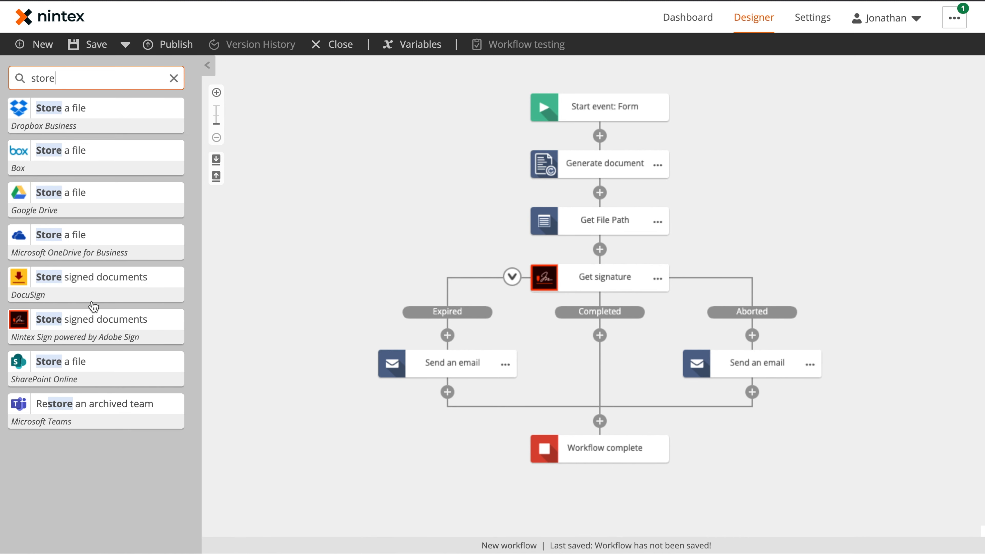
left_click_drag(91, 316, 612, 322)
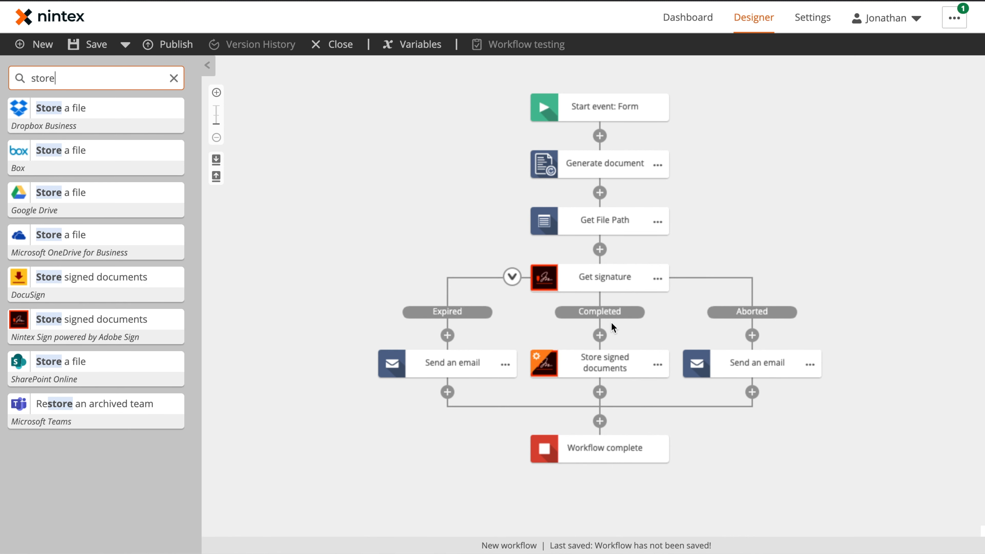
left_click(609, 372)
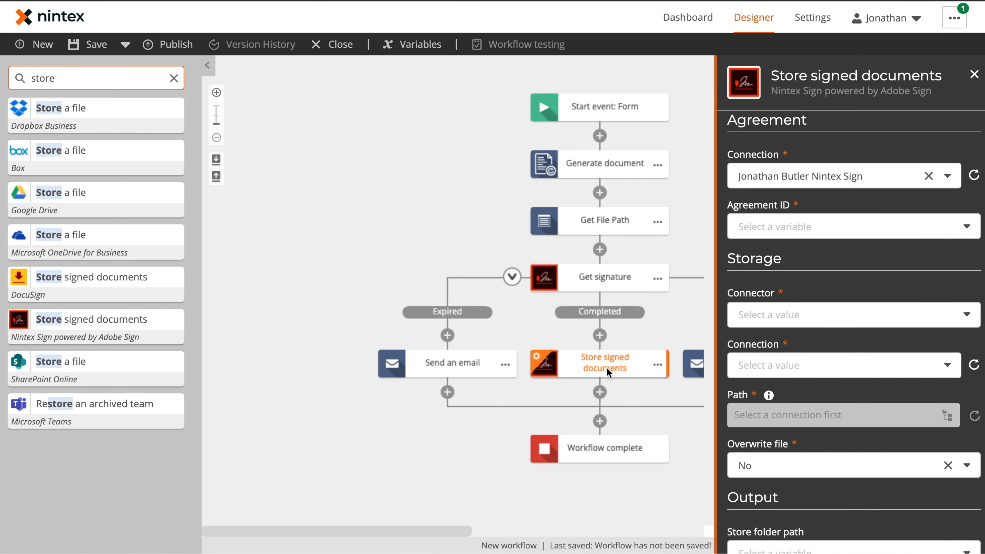
left_click(858, 233)
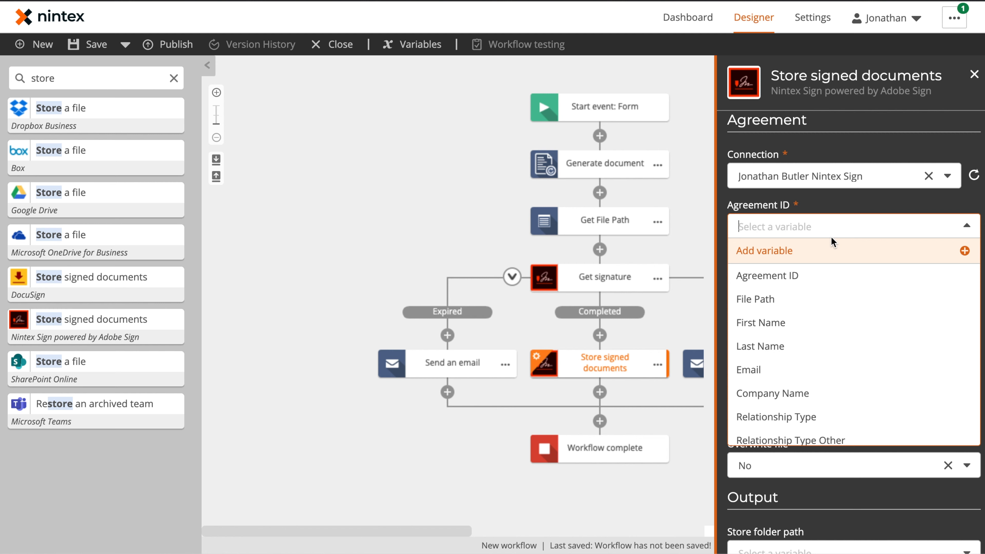
left_click(810, 275)
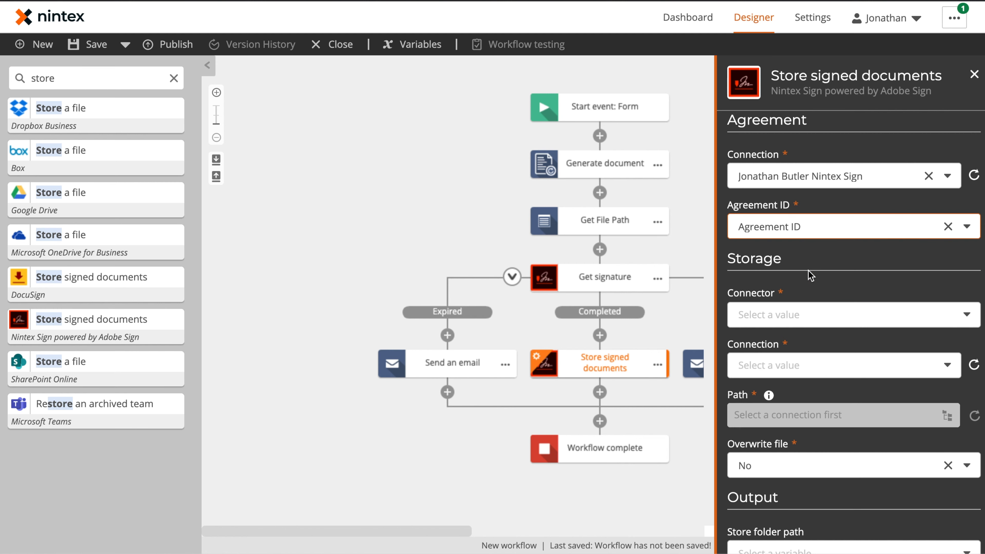
Set the store step's connector to Box with the Signed Documents folder as path
left_click(798, 314)
left_click(785, 357)
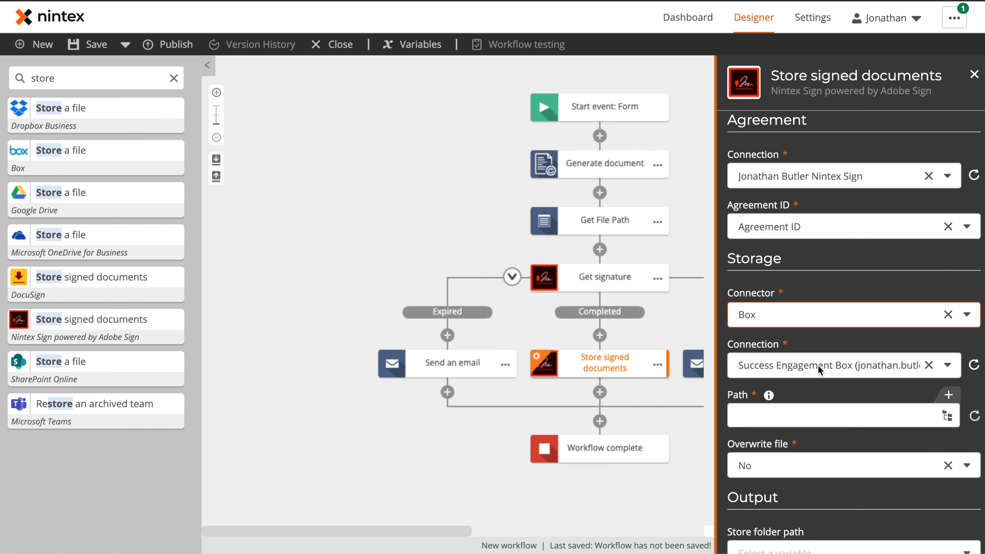
scroll(818, 365, "down", 2)
left_click(947, 330)
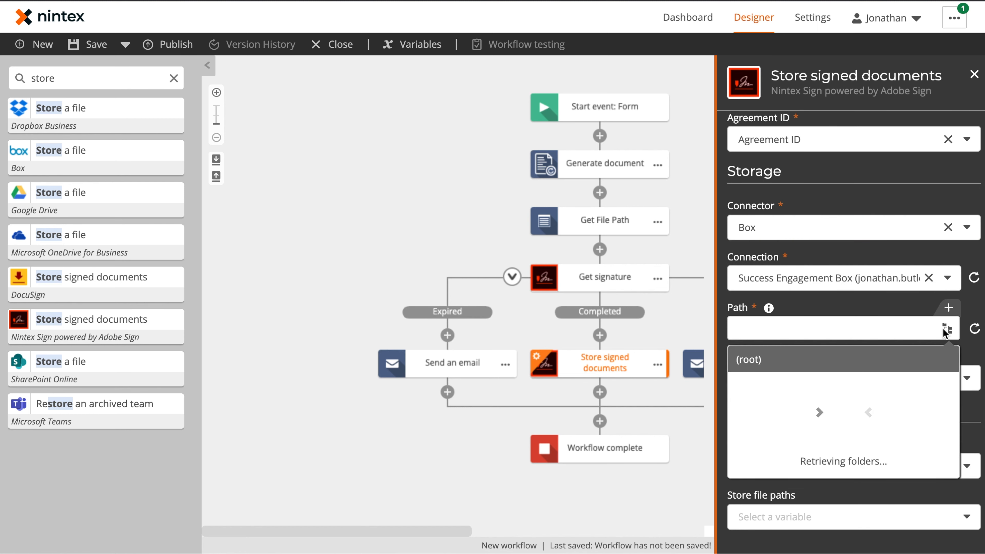
scroll(848, 467, "down", 5)
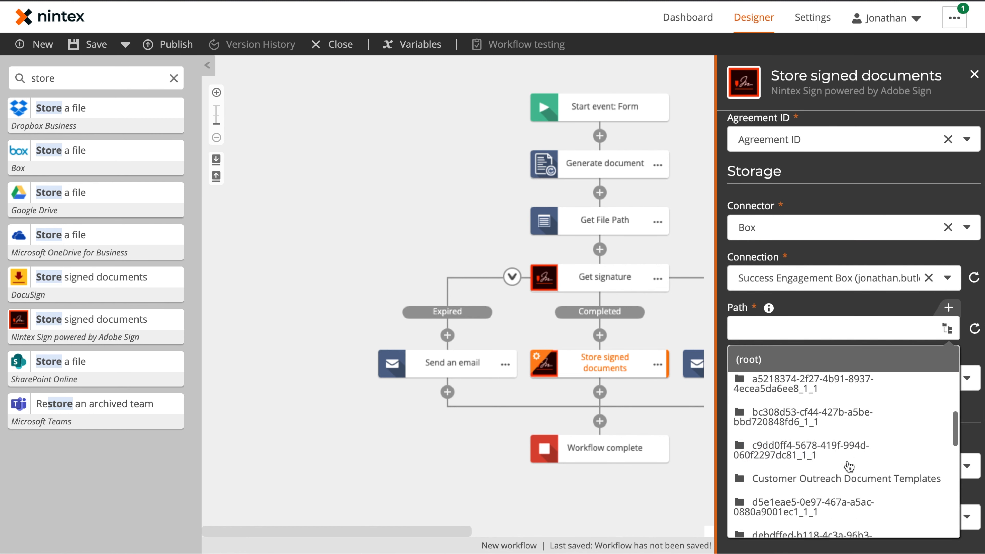
scroll(849, 467, "down", 6)
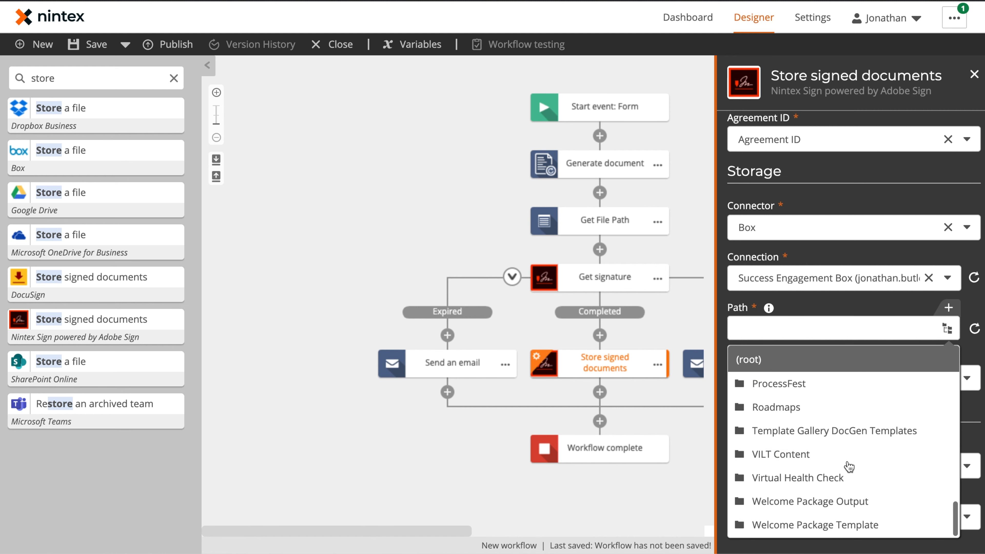
left_click(847, 437)
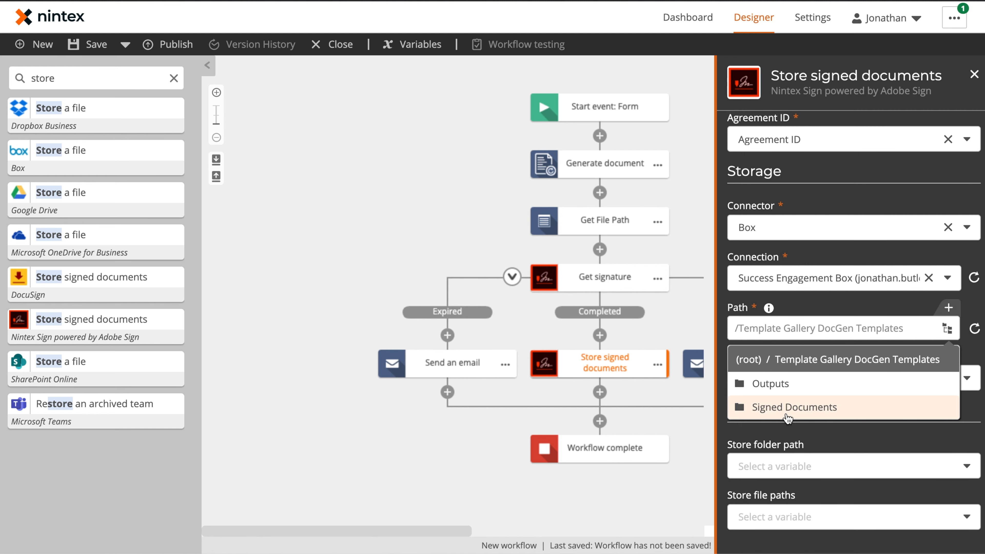
left_click(771, 413)
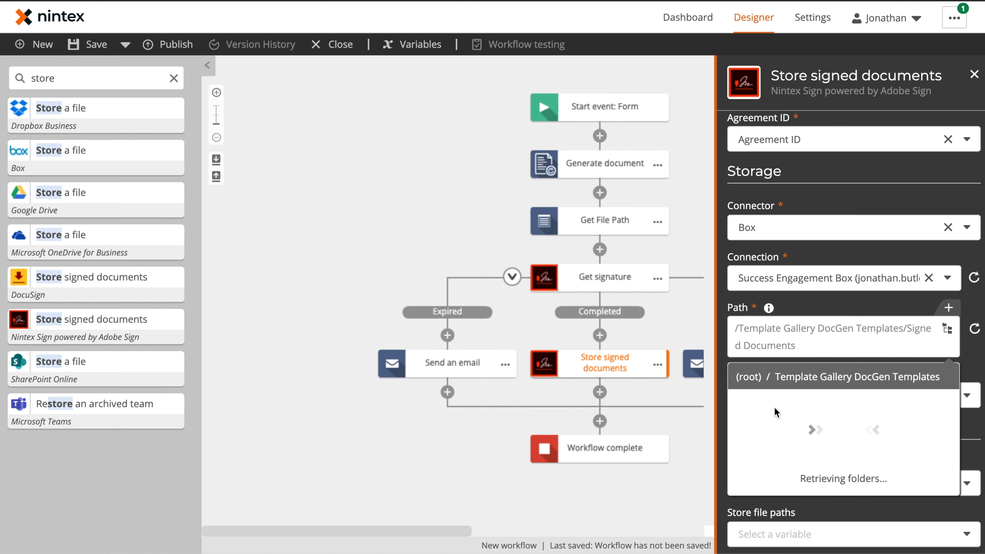
left_click(973, 430)
Enable overwriting existing files and save stored file paths into File Paths
left_click(829, 392)
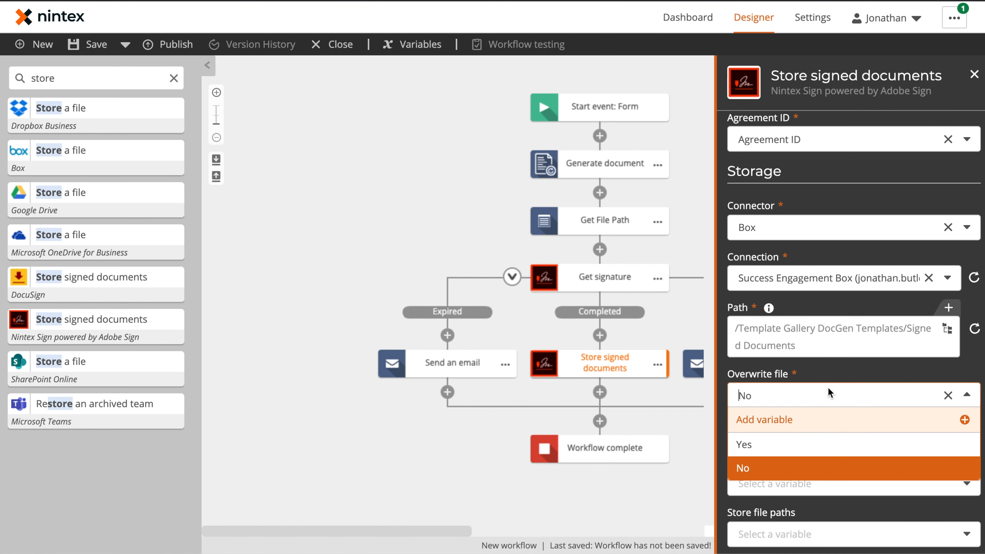
left_click(793, 445)
scroll(837, 427, "down", 1)
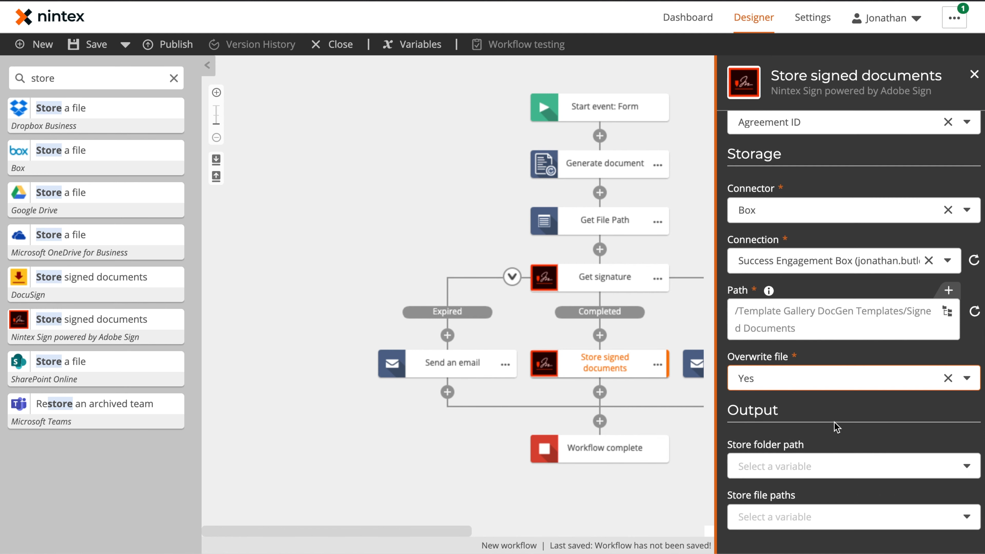
left_click(786, 520)
left_click(766, 497)
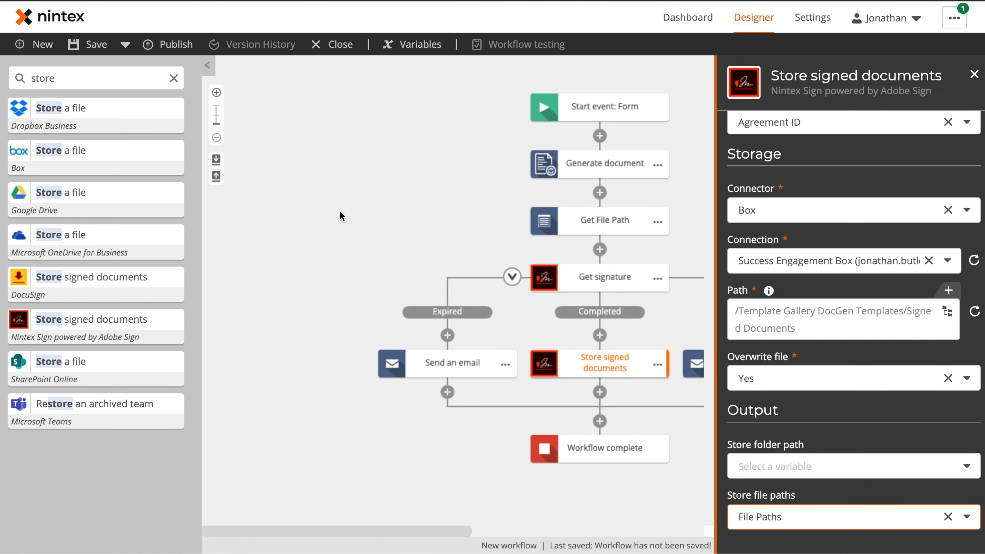
Copy the Get File Path step for placement below Store signed documents
left_click(657, 221)
left_click(691, 194)
left_click(600, 392)
Paste Get File Path under the store step and add a Box Get a file action below it
left_click(609, 406)
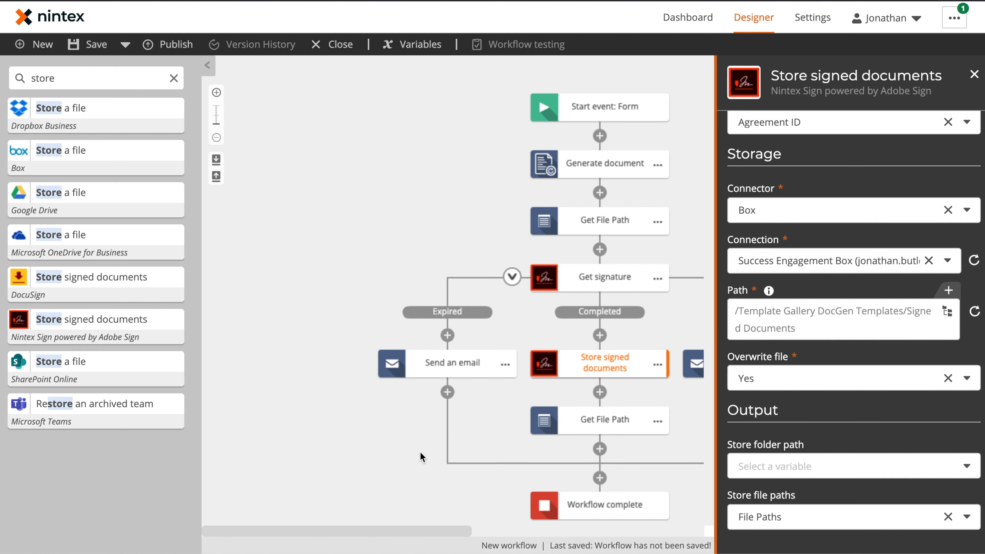
double_click(81, 74)
type("get a")
left_click_drag(73, 152, 601, 450)
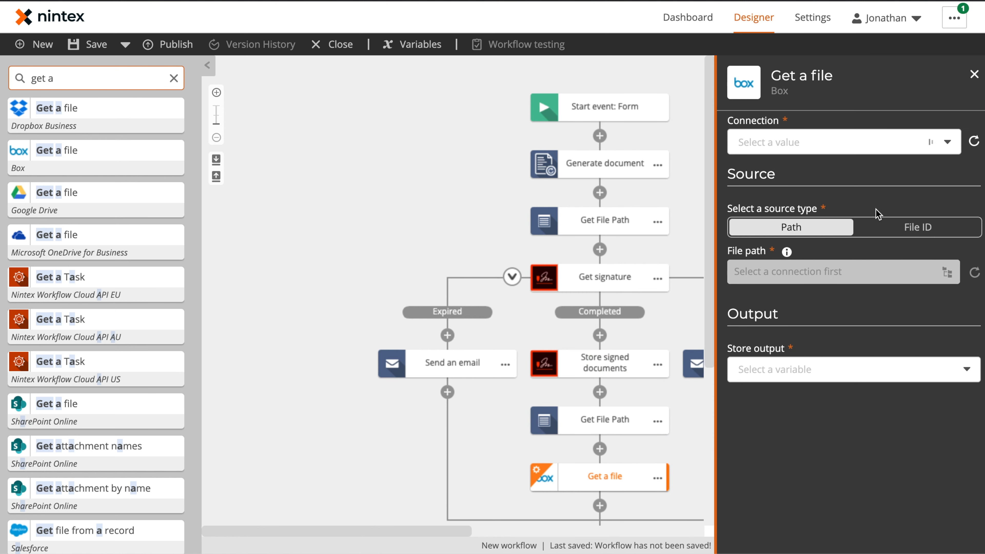
Have Get a file use File Path and output into a new Signed Document variable
left_click(939, 274)
left_click(933, 252)
left_click(388, 239)
left_click(807, 369)
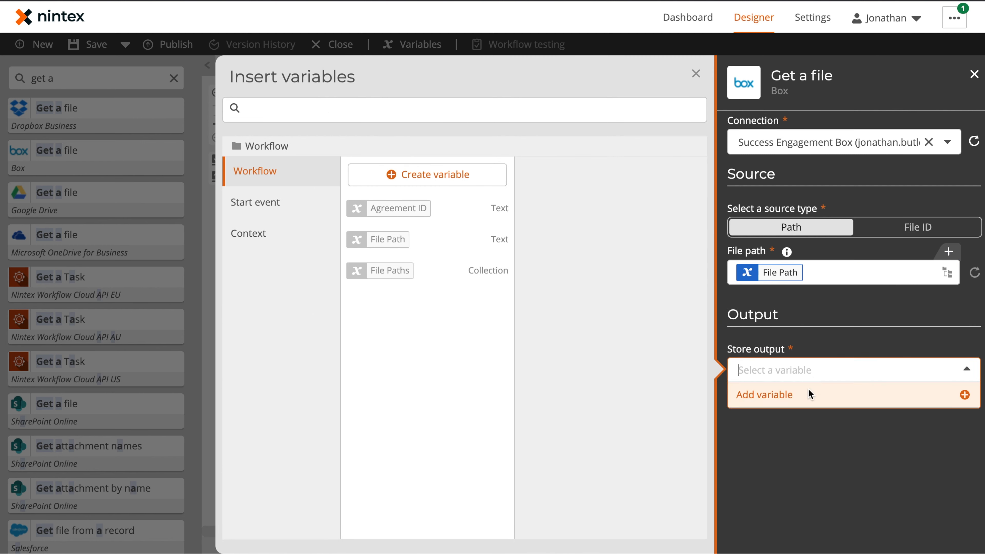
left_click(403, 175)
type("Signed Document")
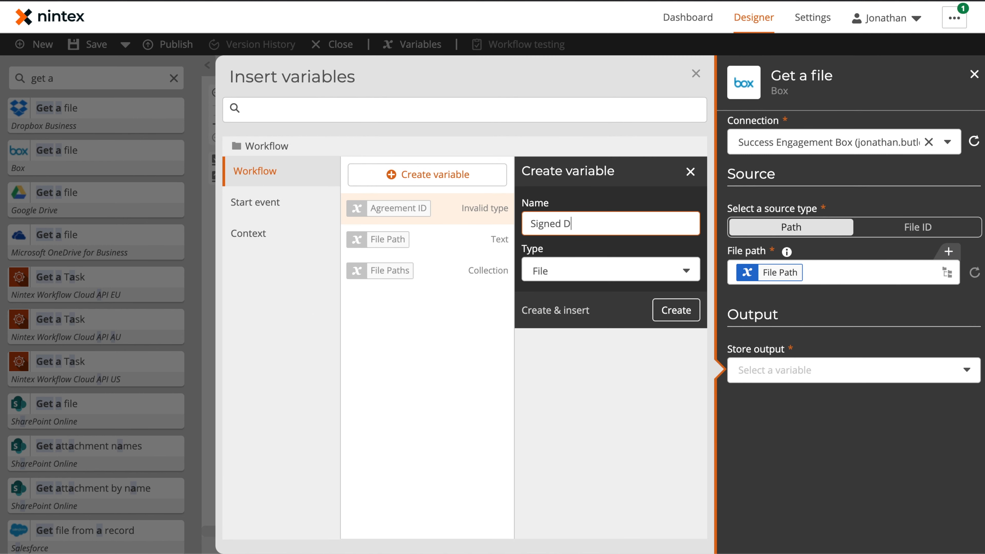
key("Return")
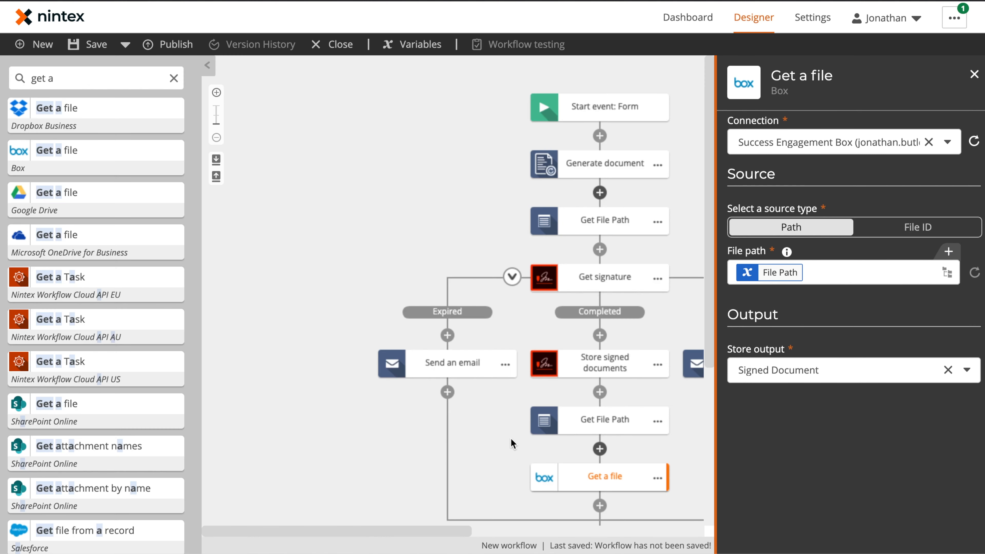
left_click(701, 476)
Paste a copy of the Expired email step below Get a file
scroll(701, 476, "down", 3)
left_click(505, 255)
left_click(541, 228)
left_click(600, 396)
left_click(602, 427)
Attach the Signed Document file to the new Completed-branch email
left_click(821, 148)
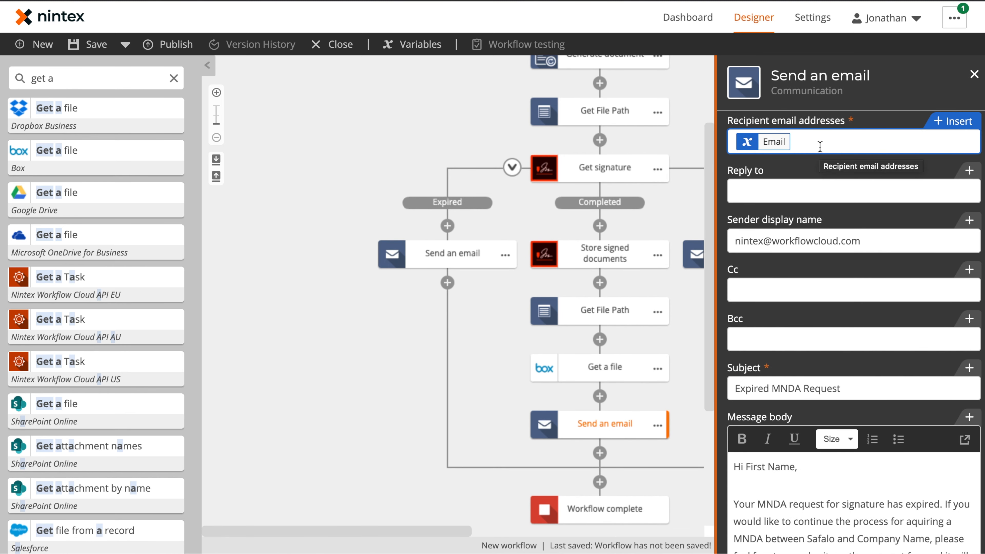
scroll(834, 311, "down", 3)
left_click(856, 522)
left_click(946, 511)
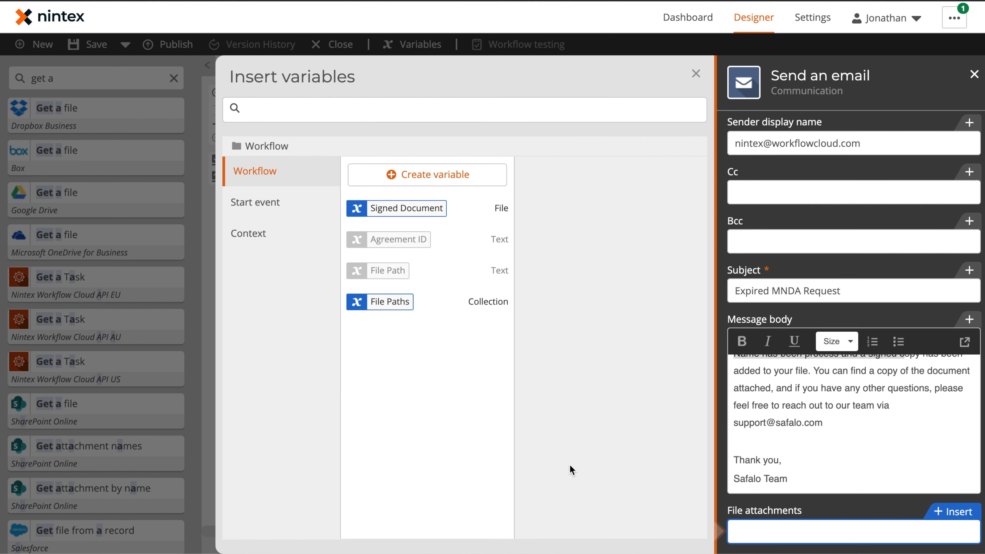
left_click(485, 210)
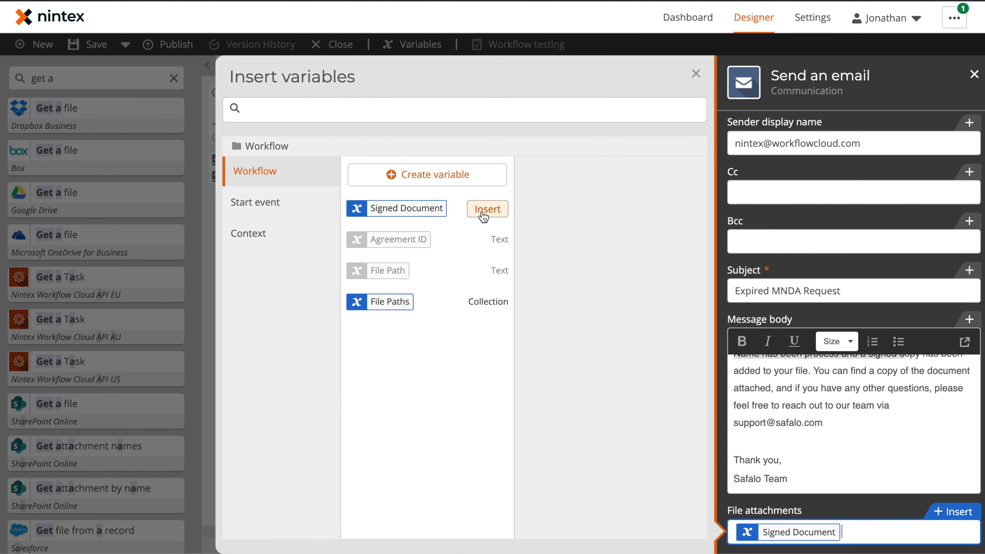
left_click(694, 72)
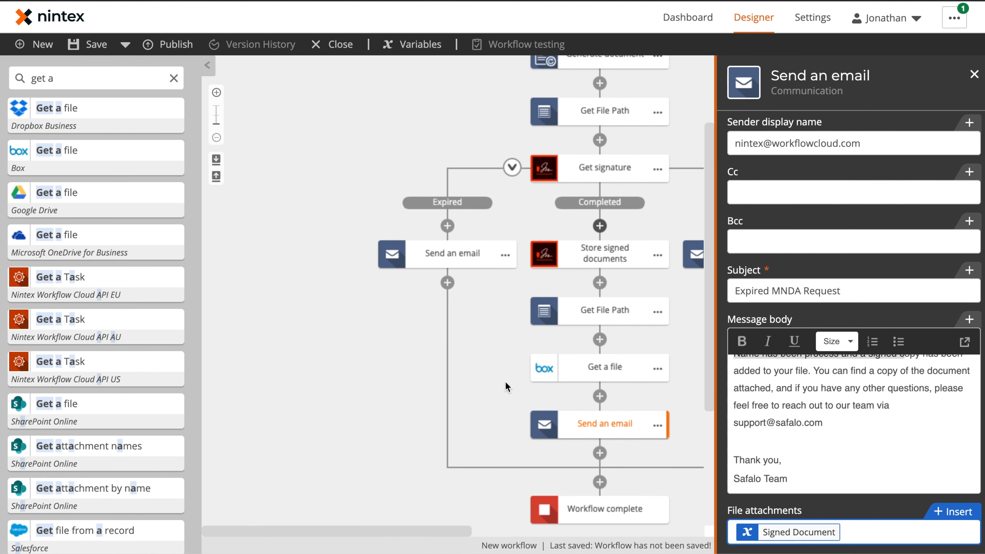
left_click(509, 389)
Rename the email steps to 'Send Expired Email', 'Send Aborted Email' and 'Send Signed MNDA'
scroll(695, 363, "down", 1)
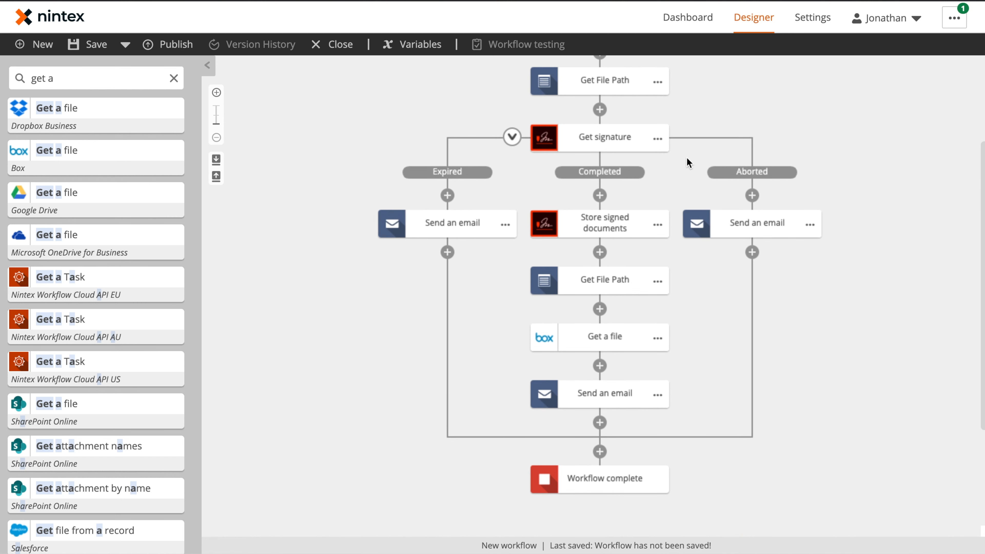
left_click(506, 225)
left_click(547, 227)
type("Send Expired Email")
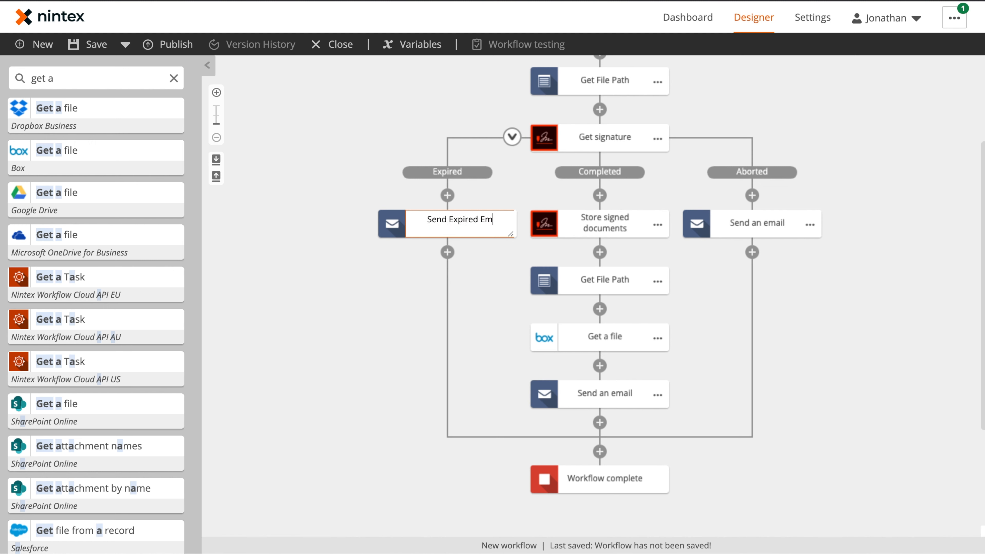
left_click(809, 224)
left_click(850, 225)
type("Send Aborted Email")
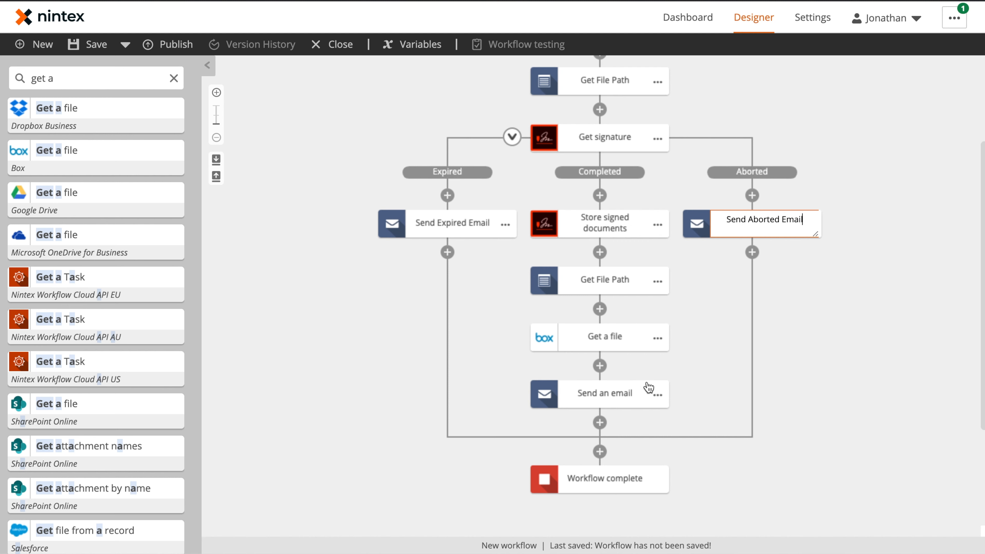
left_click(656, 393)
left_click(687, 396)
type("Send Signed MNDA")
left_click(876, 374)
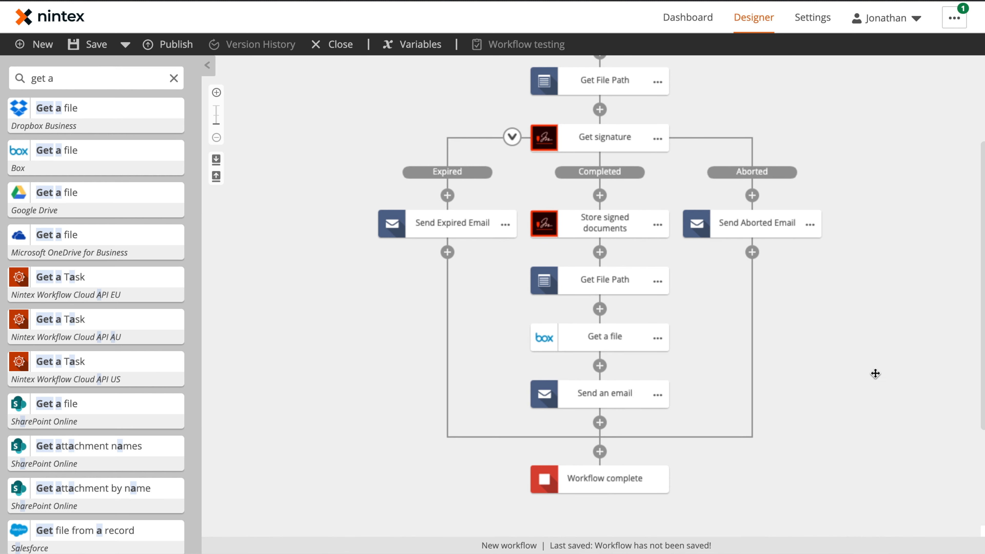